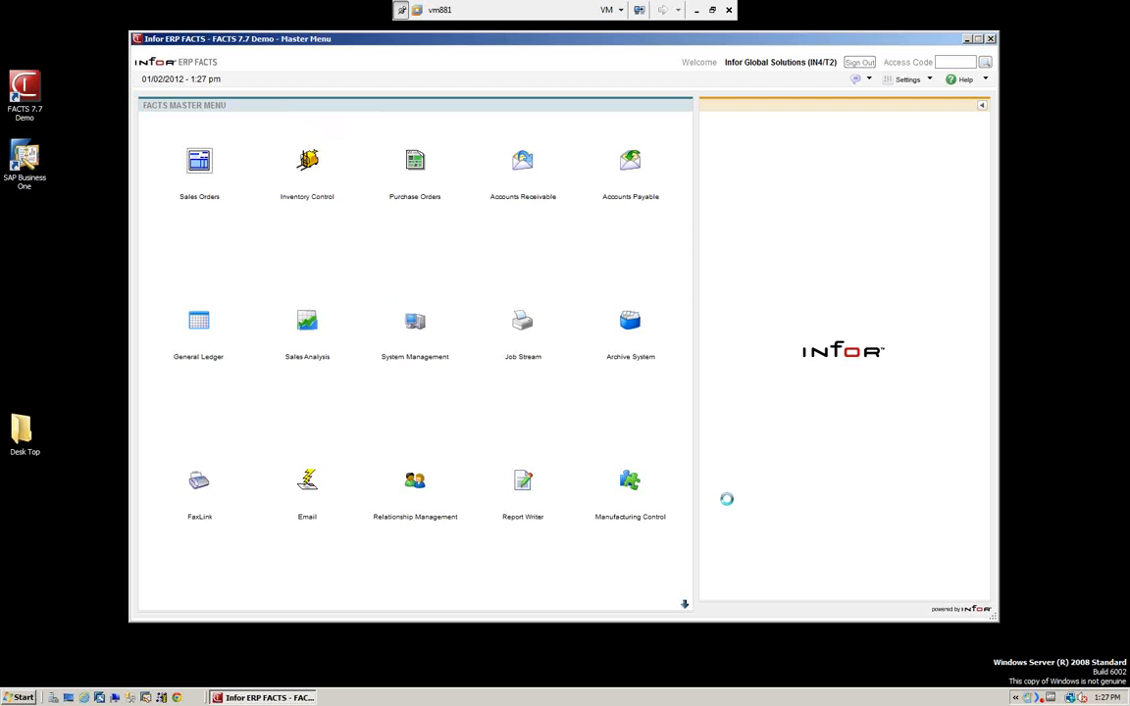
Open Manufacturing Control and compare the programs listed under Bill of Materials and Formulation, ending on Bill of Materials.
{"action": "left_click", "coordinate": [628, 486]}
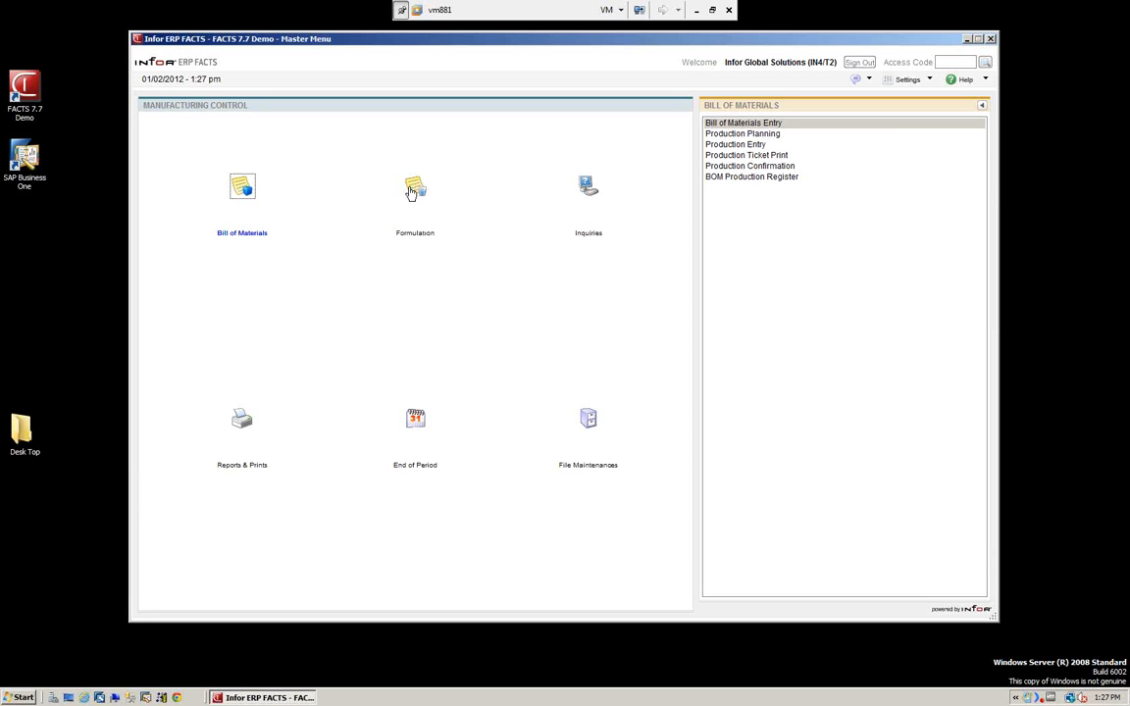
{"action": "left_click", "coordinate": [242, 188]}
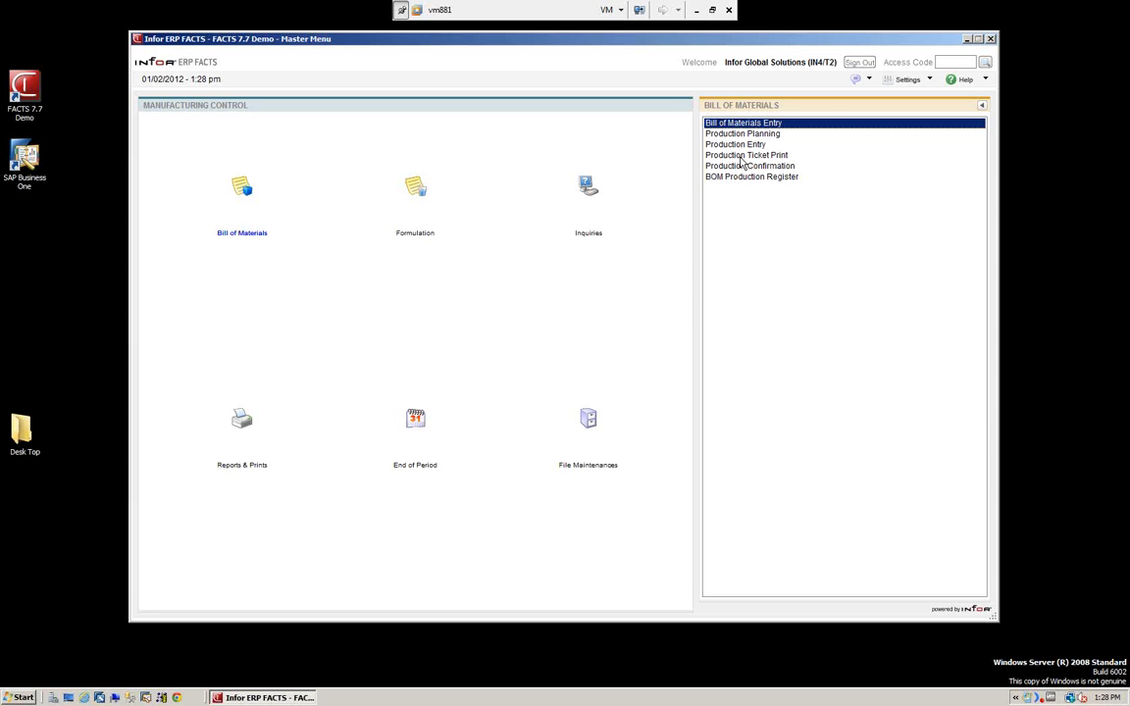
{"action": "left_click", "coordinate": [416, 188]}
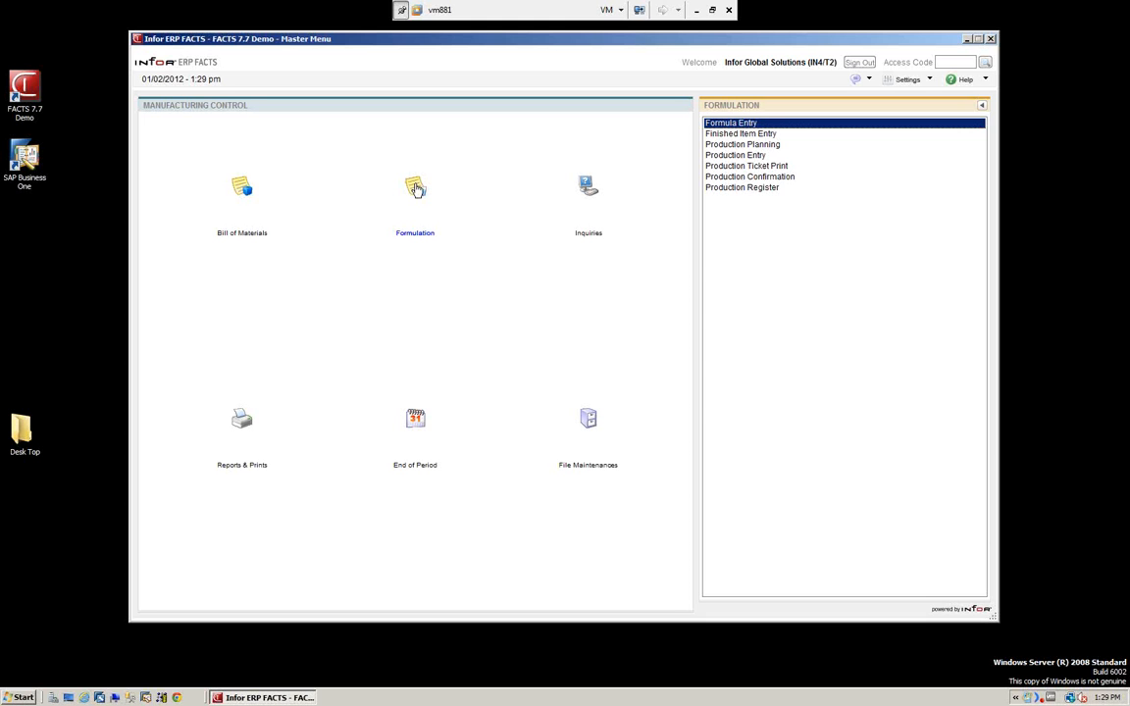
{"action": "left_click", "coordinate": [240, 190]}
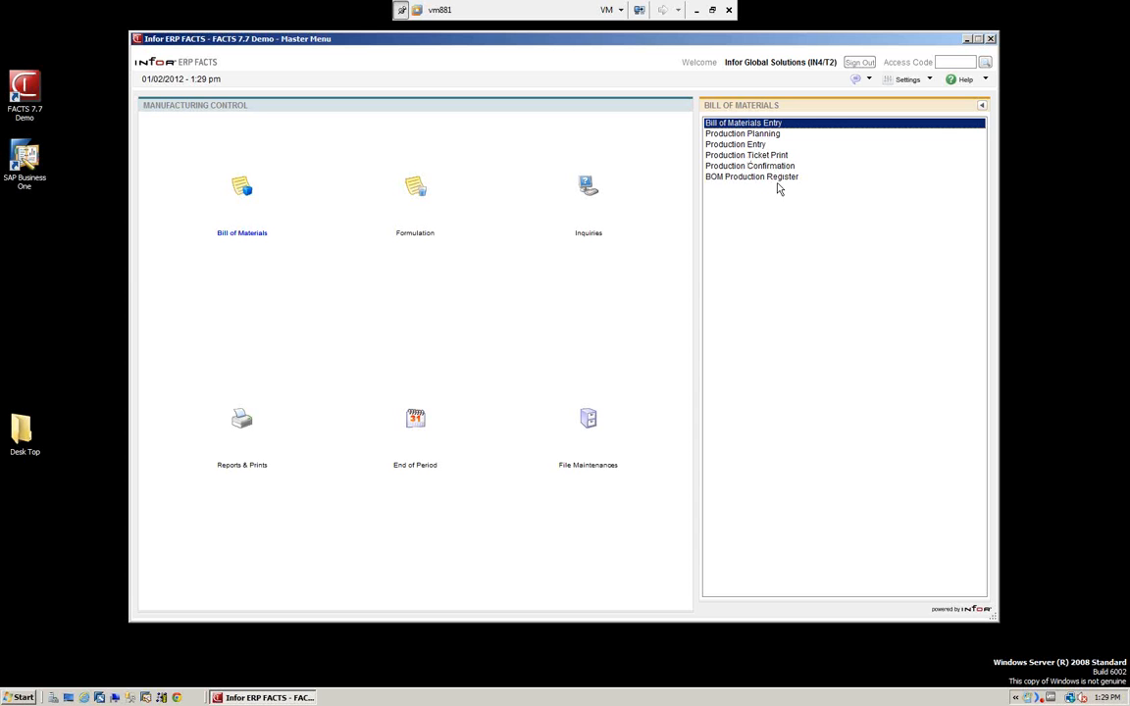
{"action": "left_click", "coordinate": [418, 186]}
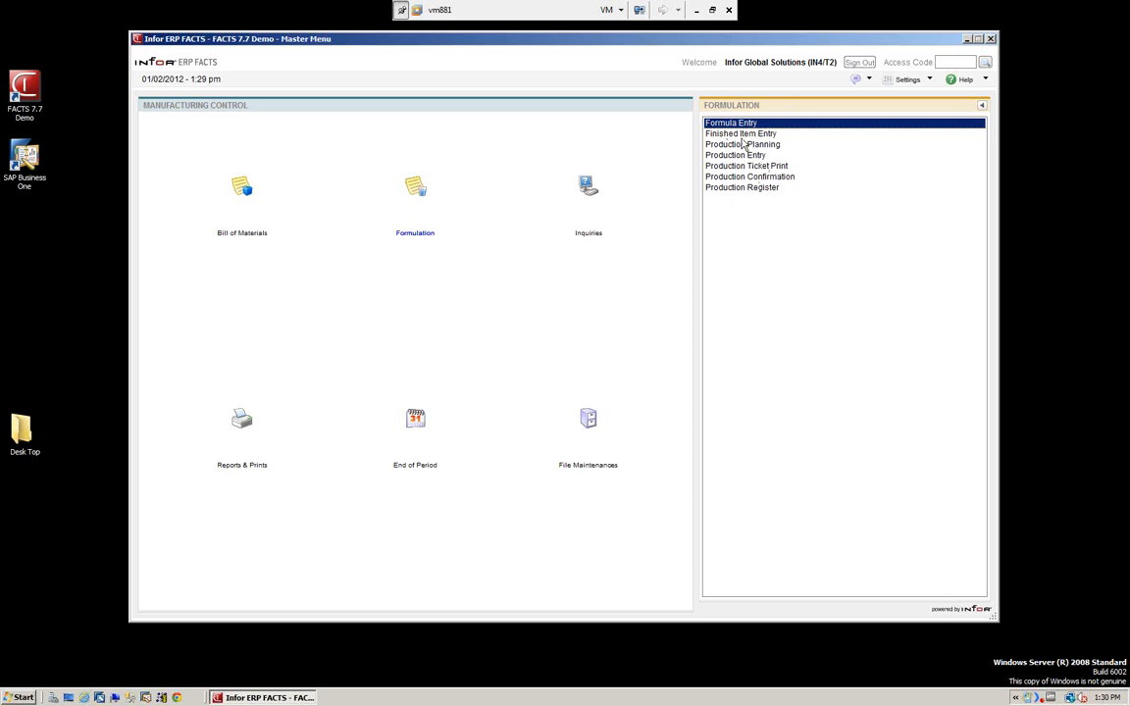
{"action": "left_click", "coordinate": [242, 187]}
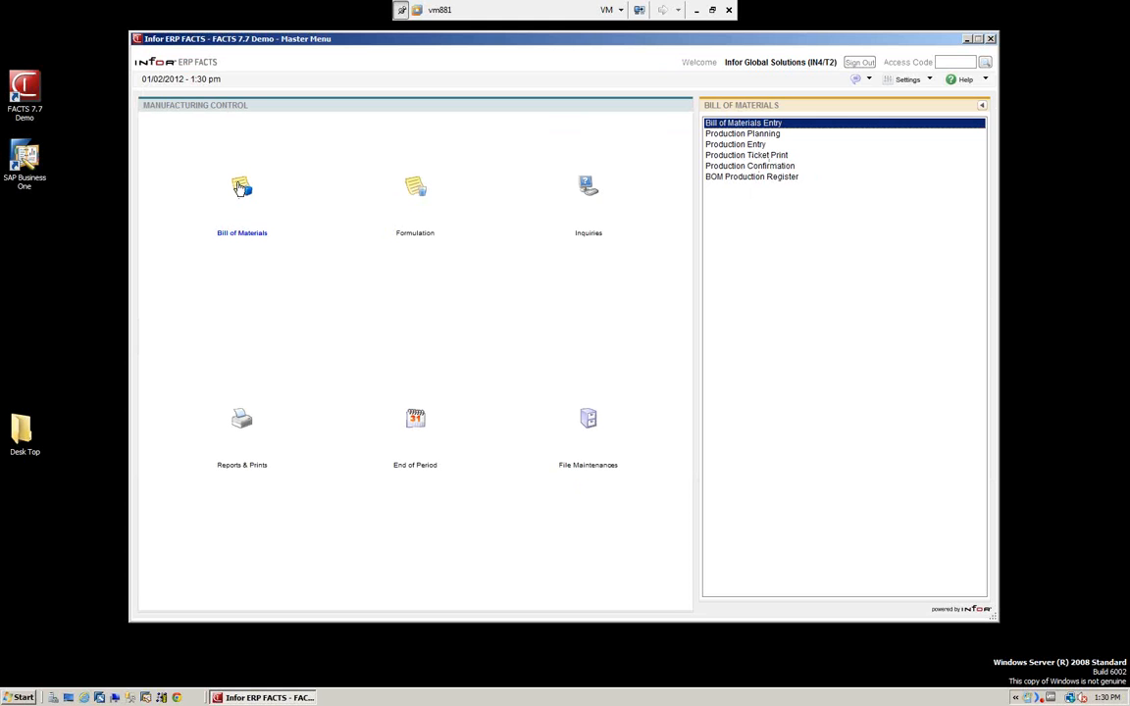
Look up finished item I144 in Bill of Materials Entry, review its components and settings, and close the entry.
{"action": "double_click", "coordinate": [743, 126]}
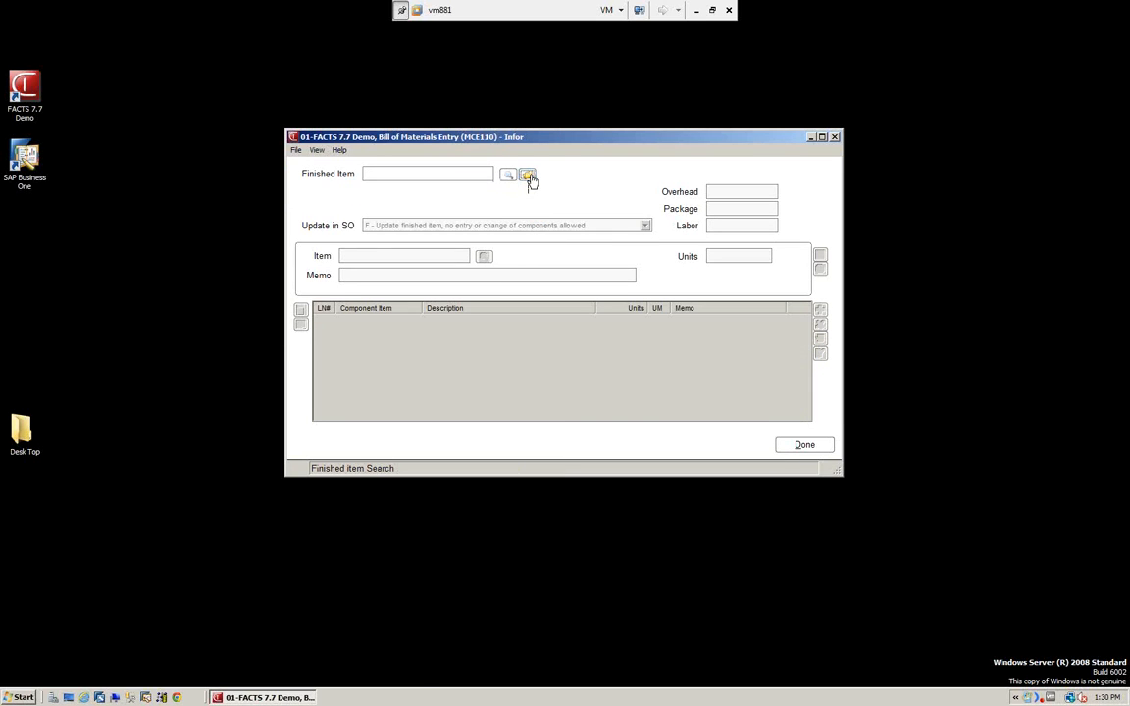
{"action": "left_click", "coordinate": [528, 177]}
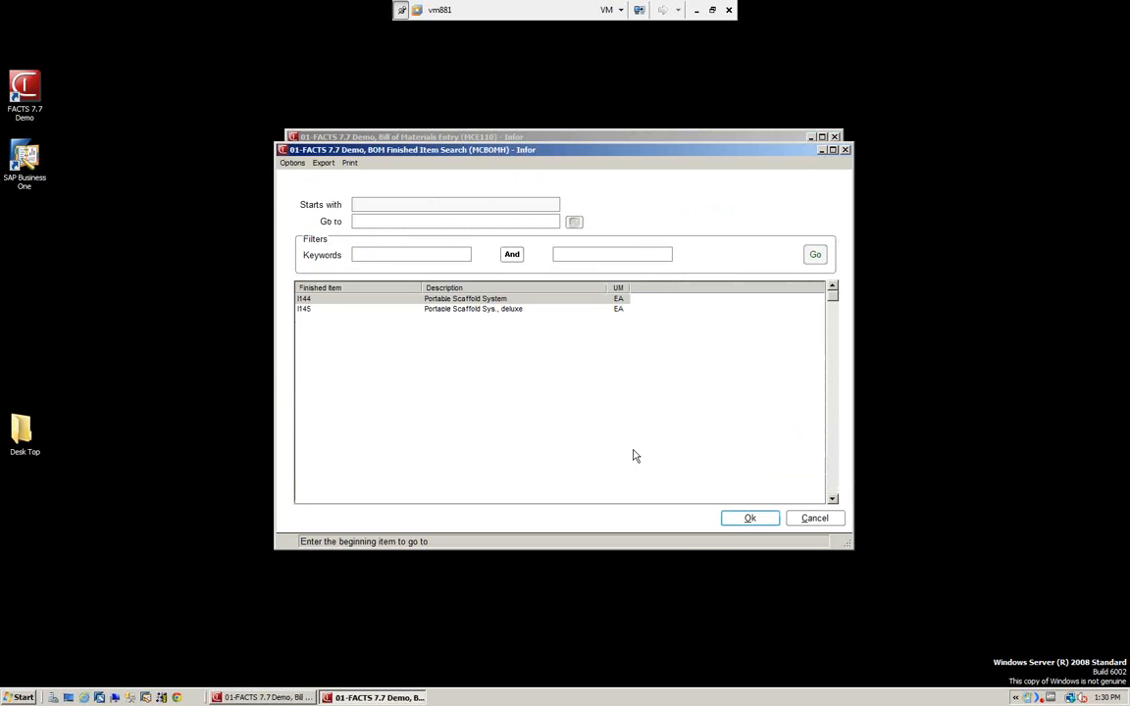
{"action": "key", "text": "Return"}
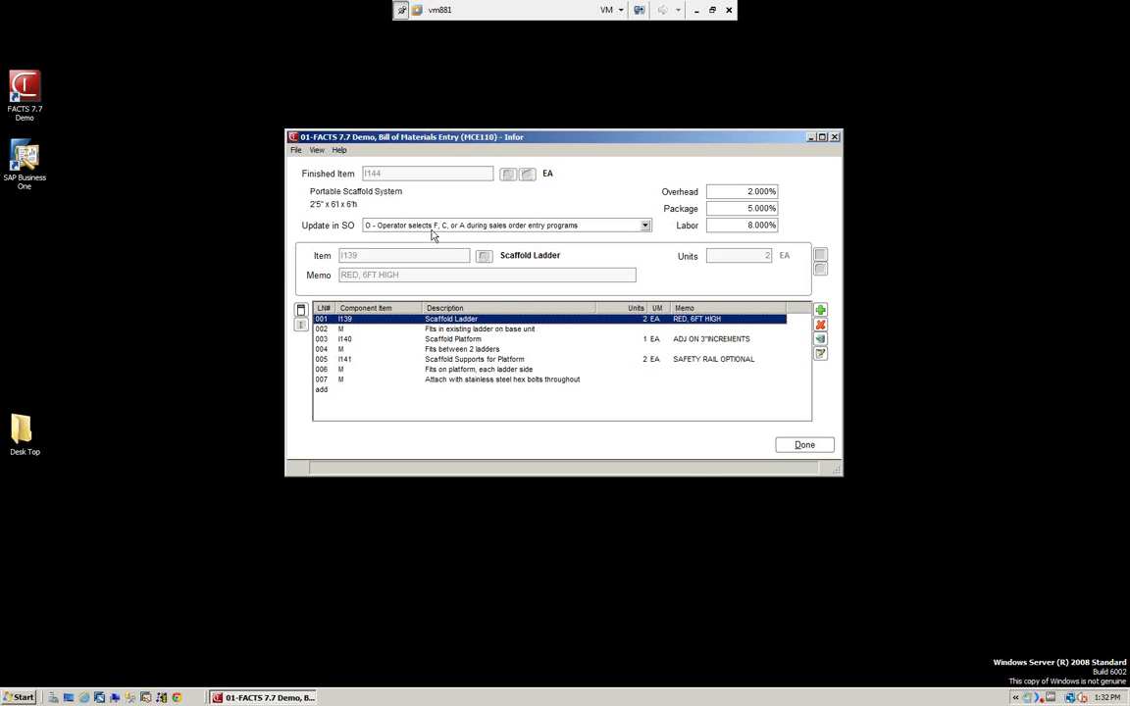
{"action": "left_click", "coordinate": [818, 448]}
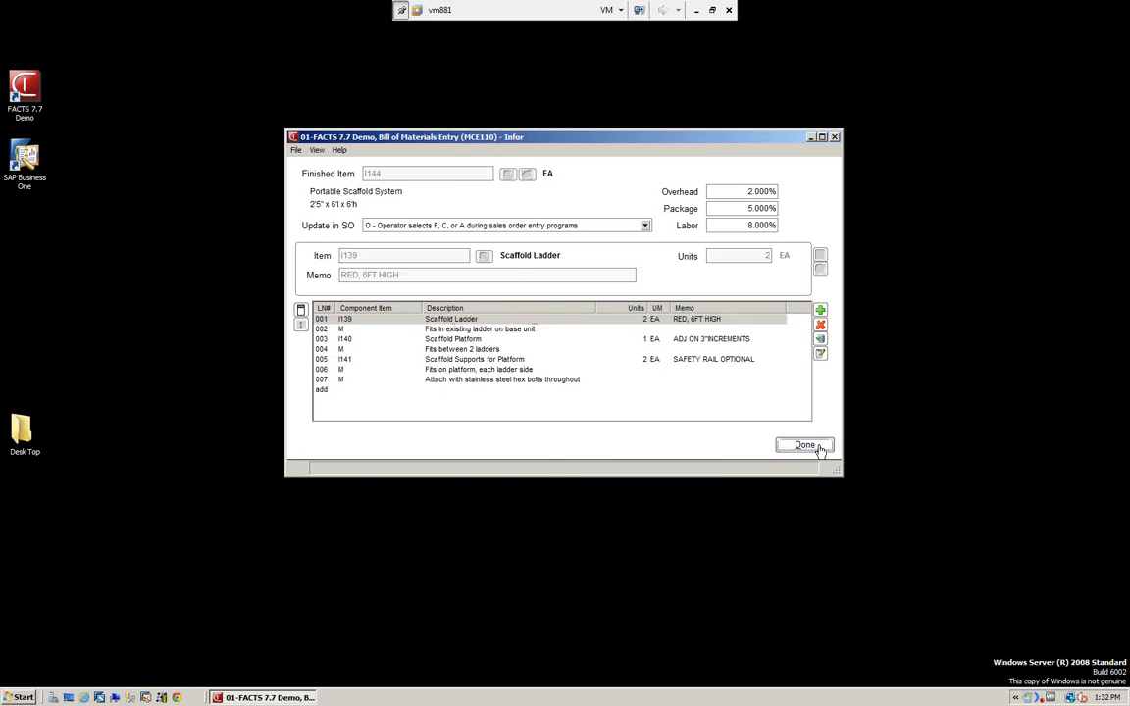
{"action": "left_click", "coordinate": [804, 445]}
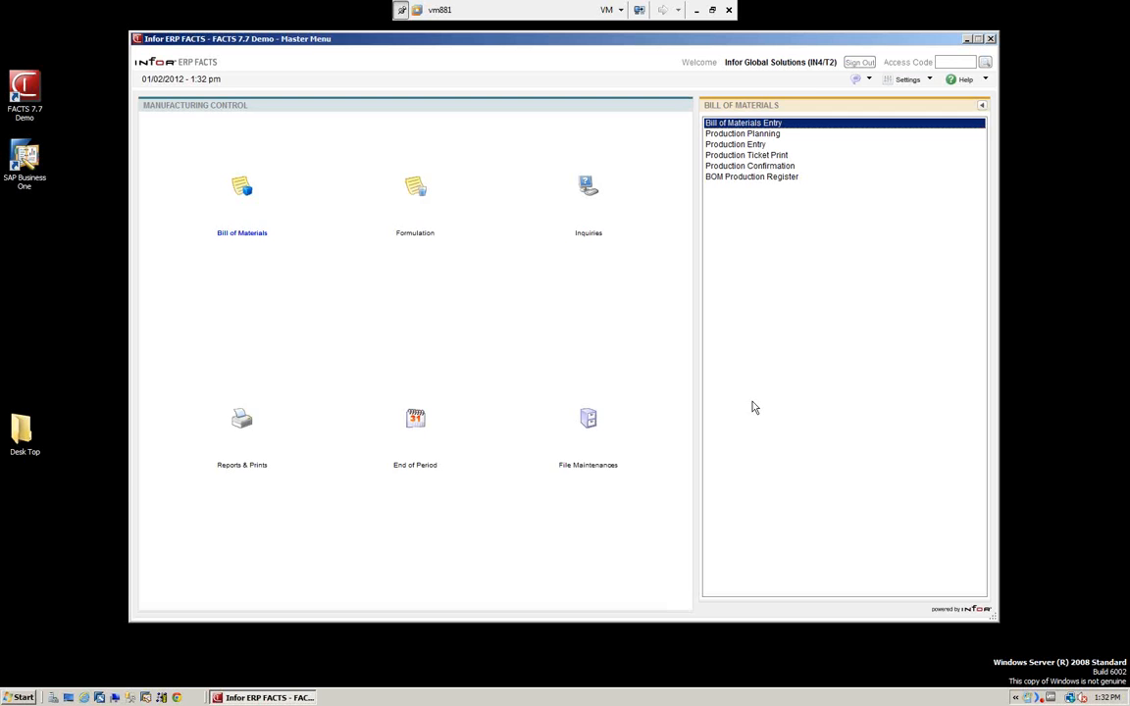
Open Production Planning for bills of materials and list the planned production in item order beginning with I144.
{"action": "left_click", "coordinate": [738, 134]}
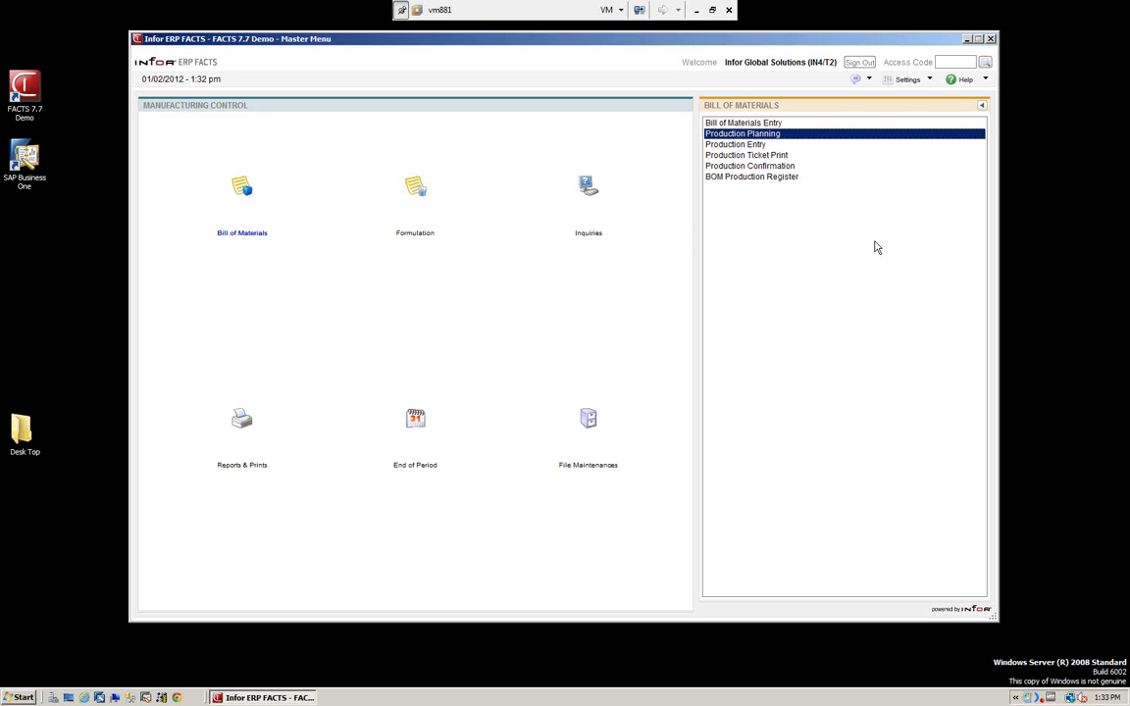
{"action": "double_click", "coordinate": [748, 134]}
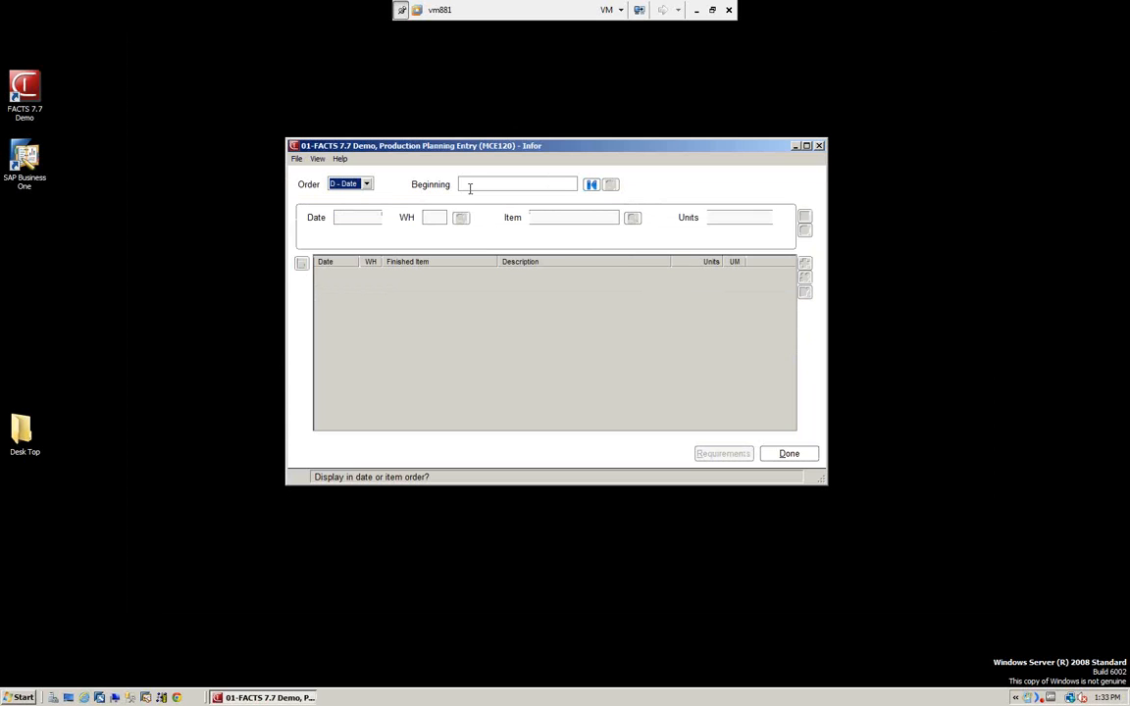
{"action": "left_click", "coordinate": [366, 184]}
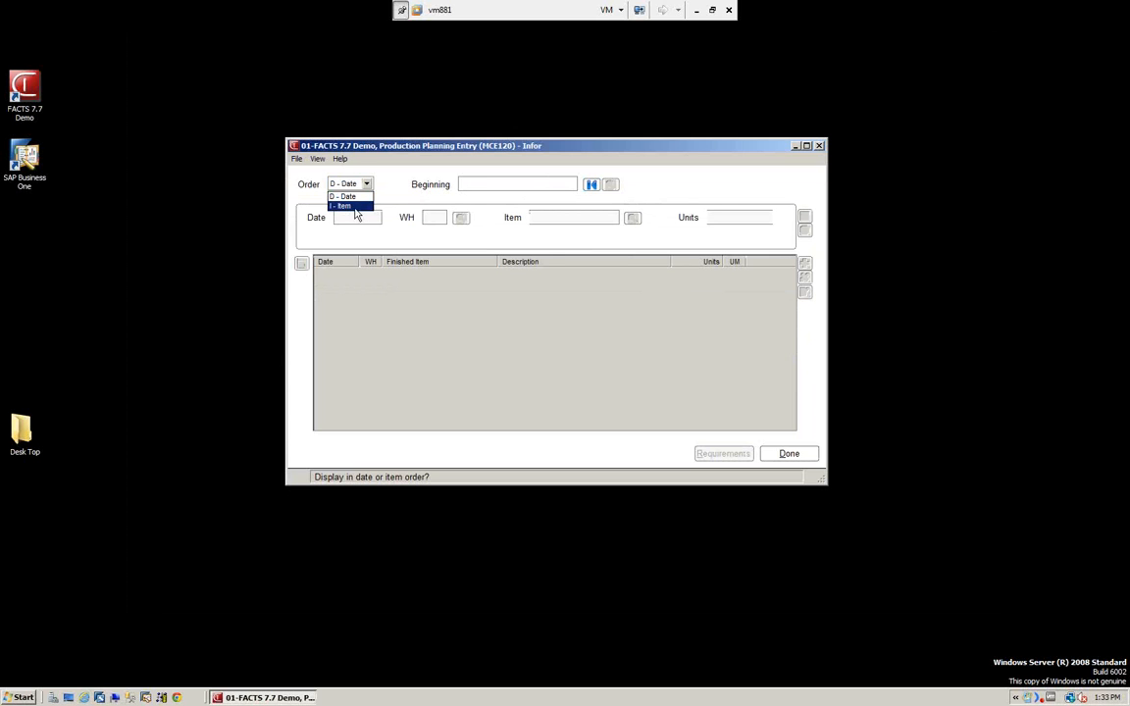
{"action": "left_click", "coordinate": [350, 207]}
{"action": "left_click", "coordinate": [477, 184]}
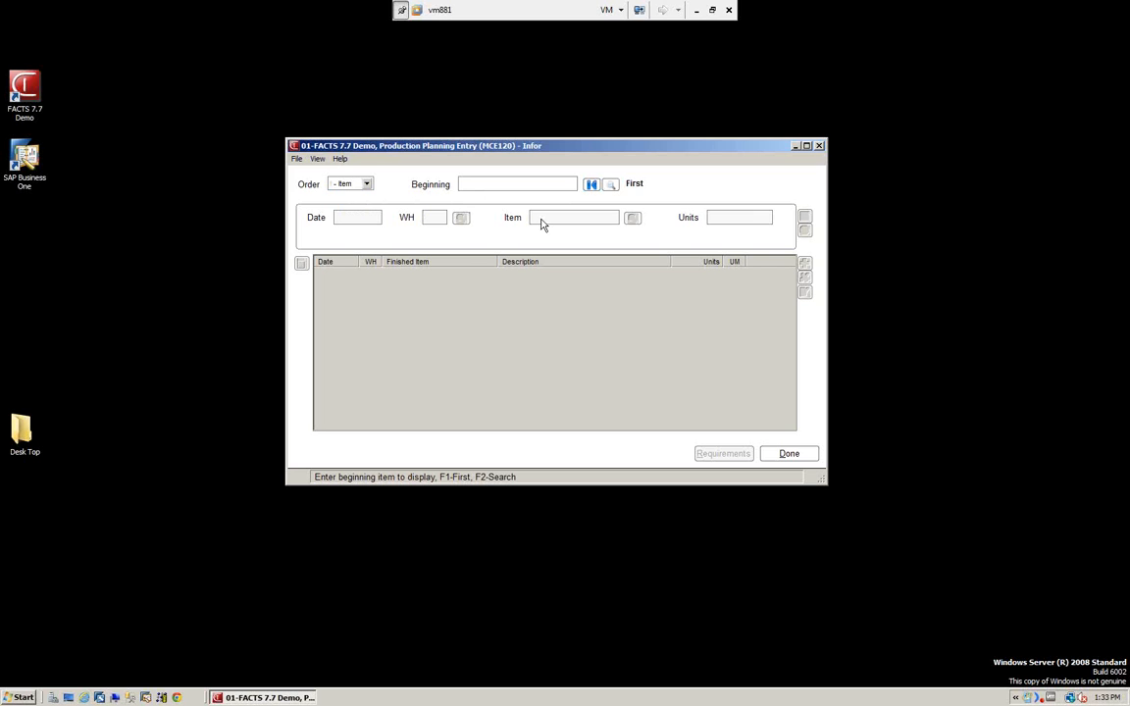
{"action": "type", "text": "1144"}
{"action": "key", "text": "Return"}
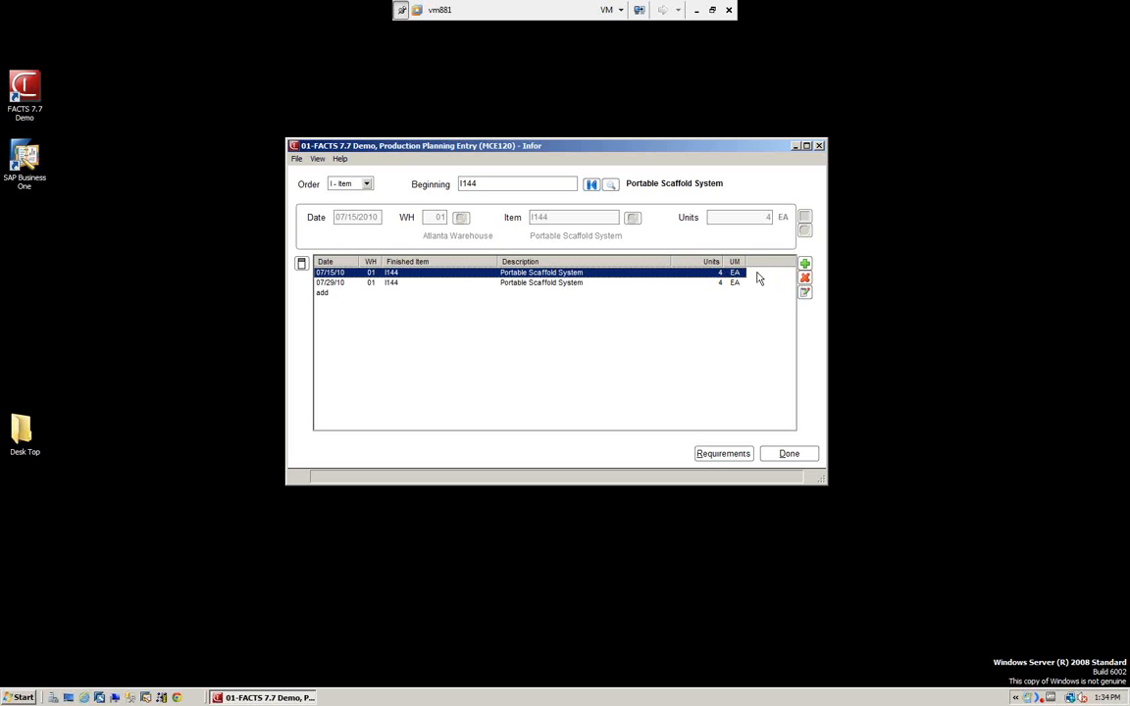
Add a production planning line dated 01/02/2012 for warehouse 01 with finished item I144.
{"action": "left_click", "coordinate": [805, 264]}
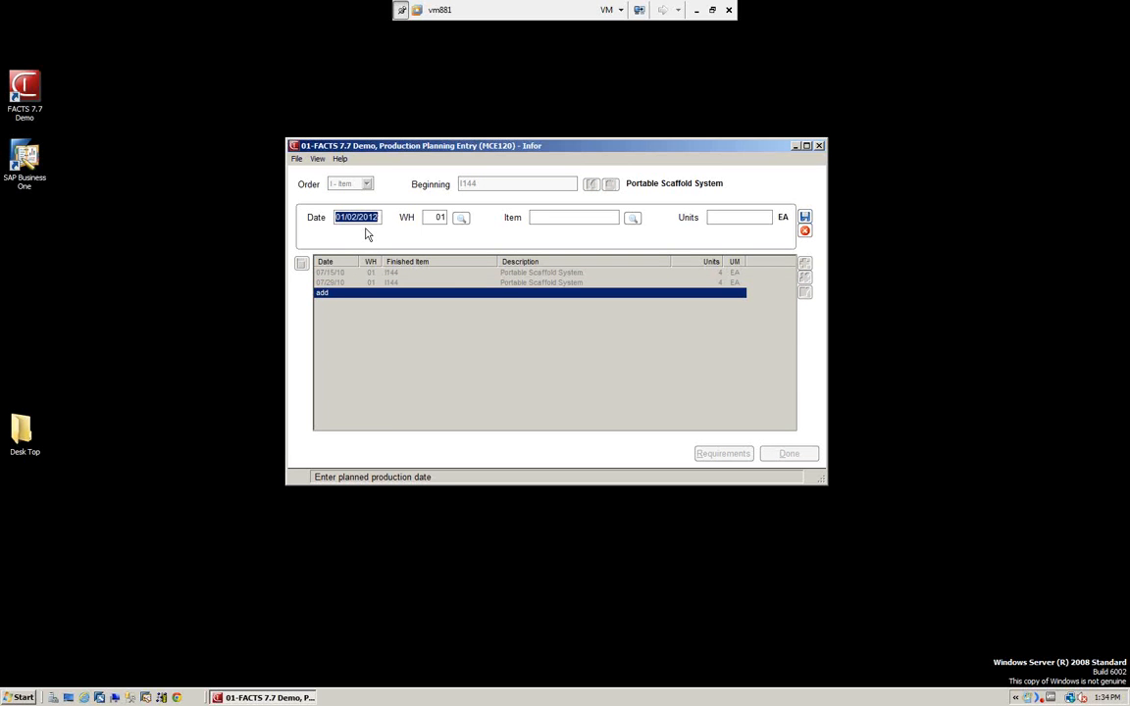
{"action": "key", "text": "Tab"}
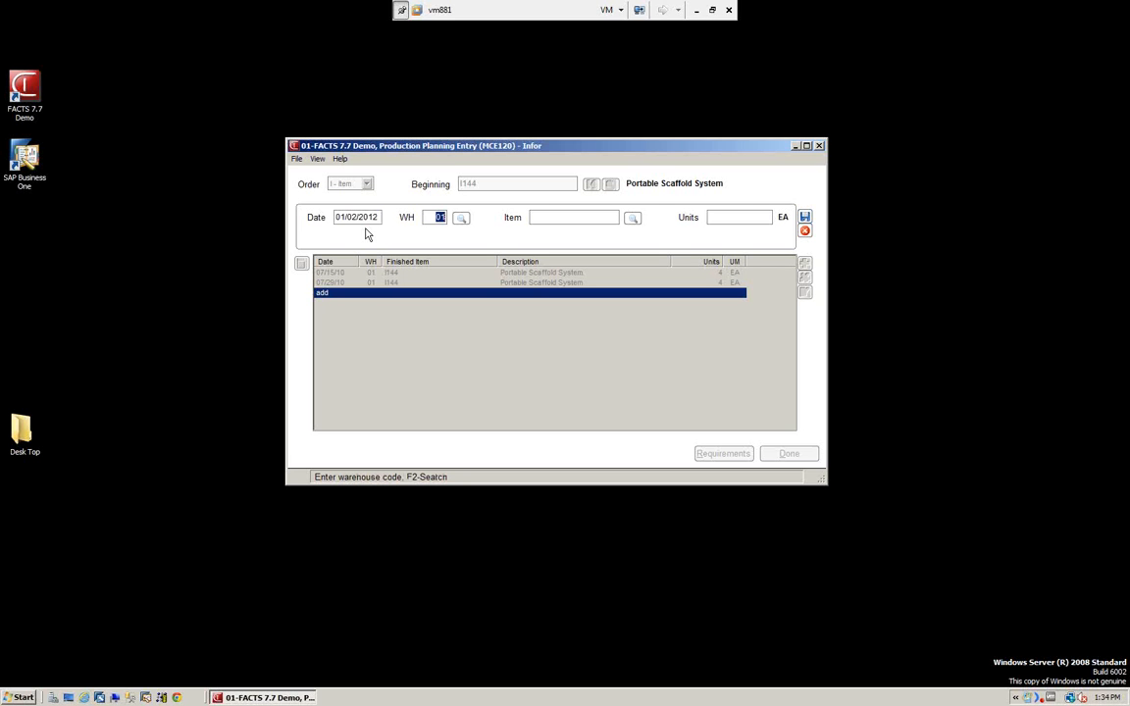
{"action": "key", "text": "Tab"}
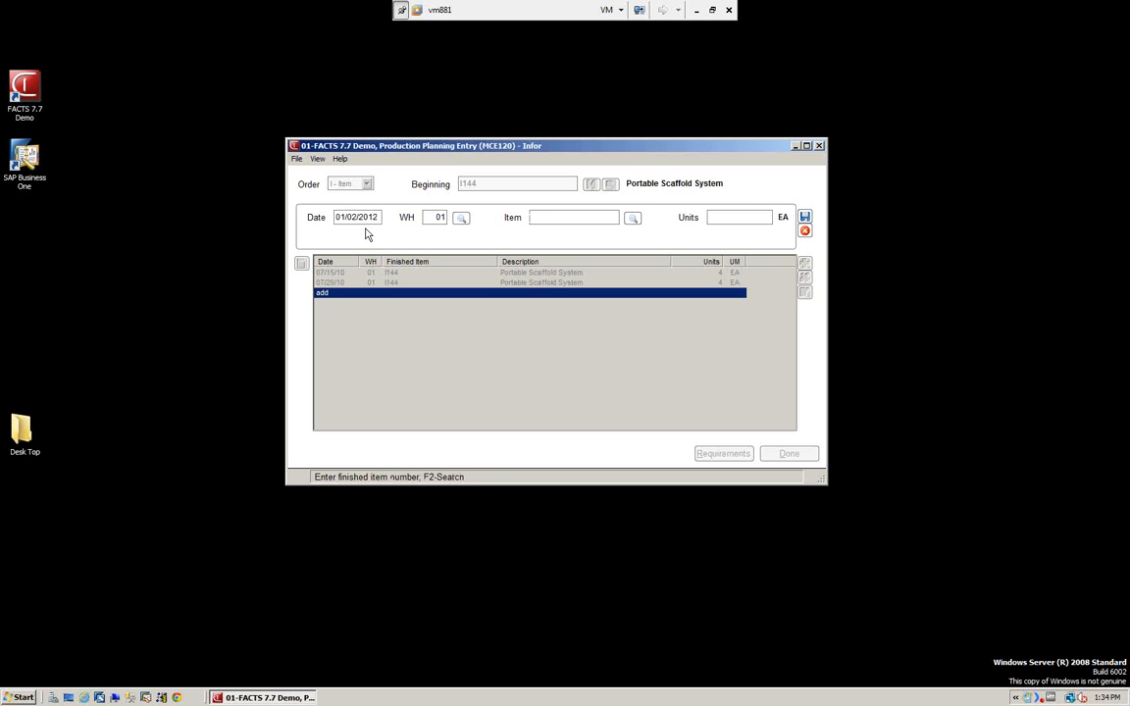
{"action": "type", "text": "I44"}
{"action": "key", "text": "Tab"}
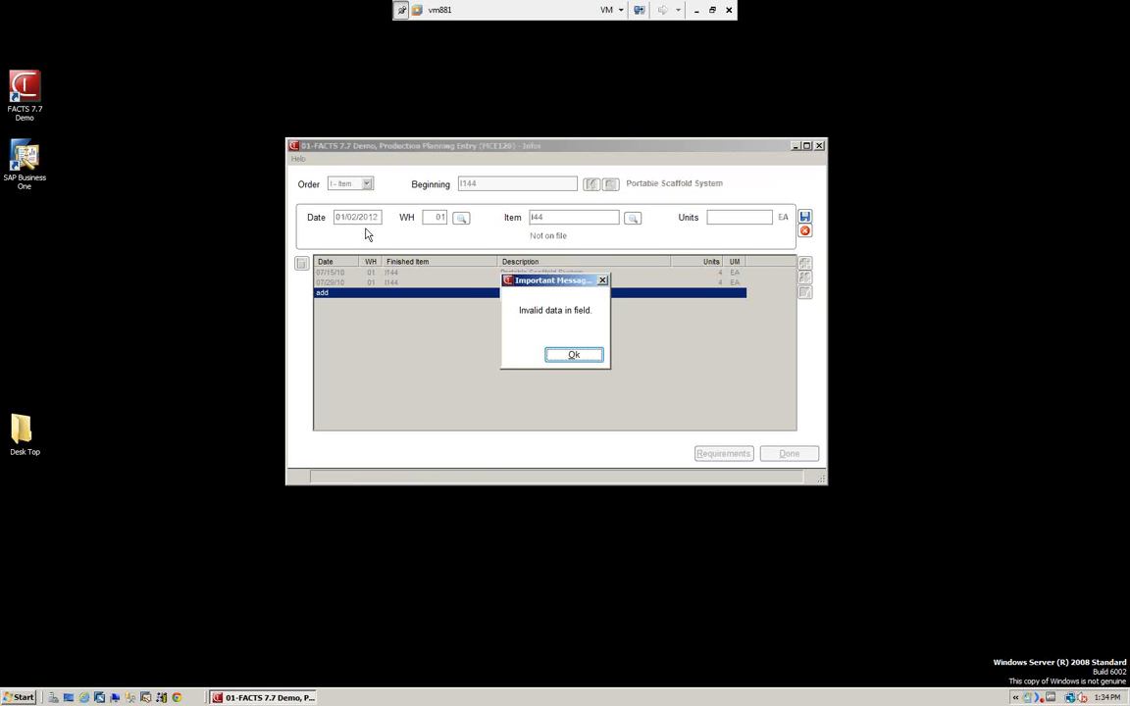
{"action": "left_click", "coordinate": [572, 356]}
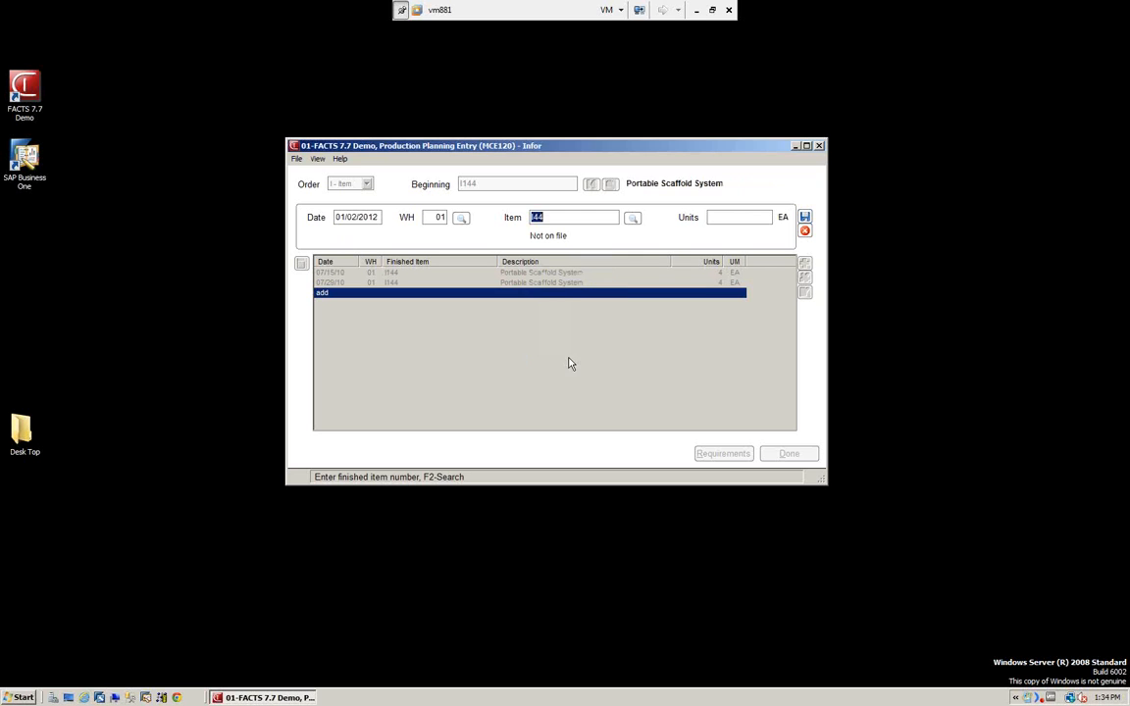
{"action": "type", "text": "I144"}
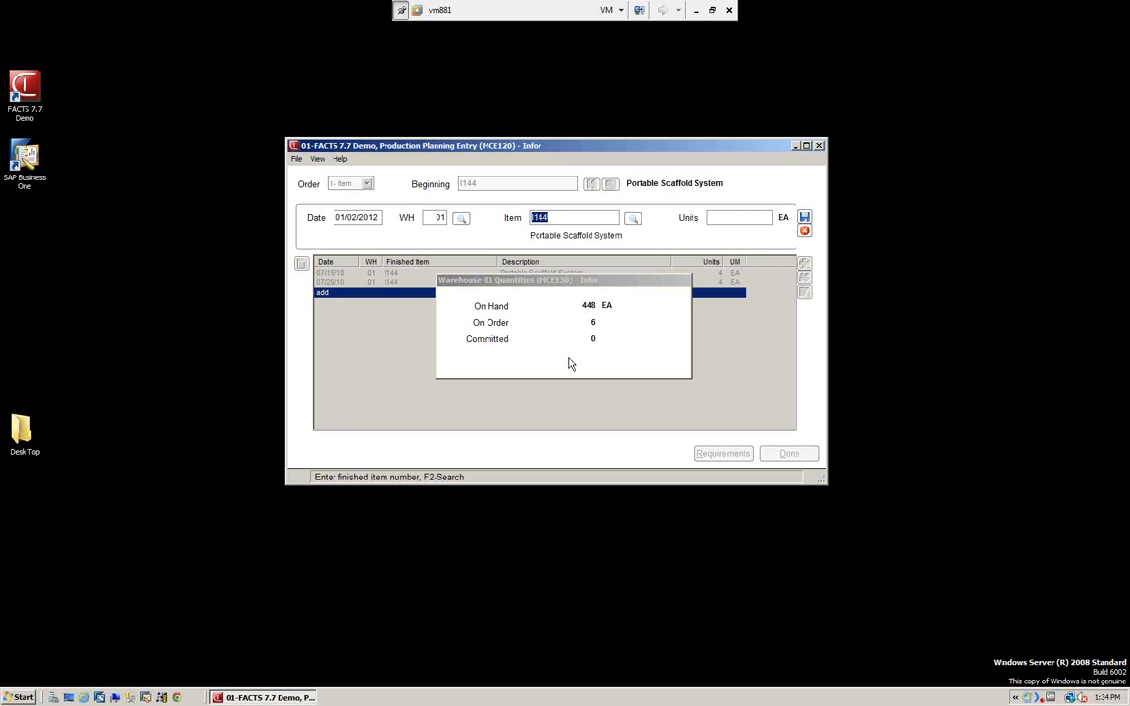
{"action": "key", "text": "Return"}
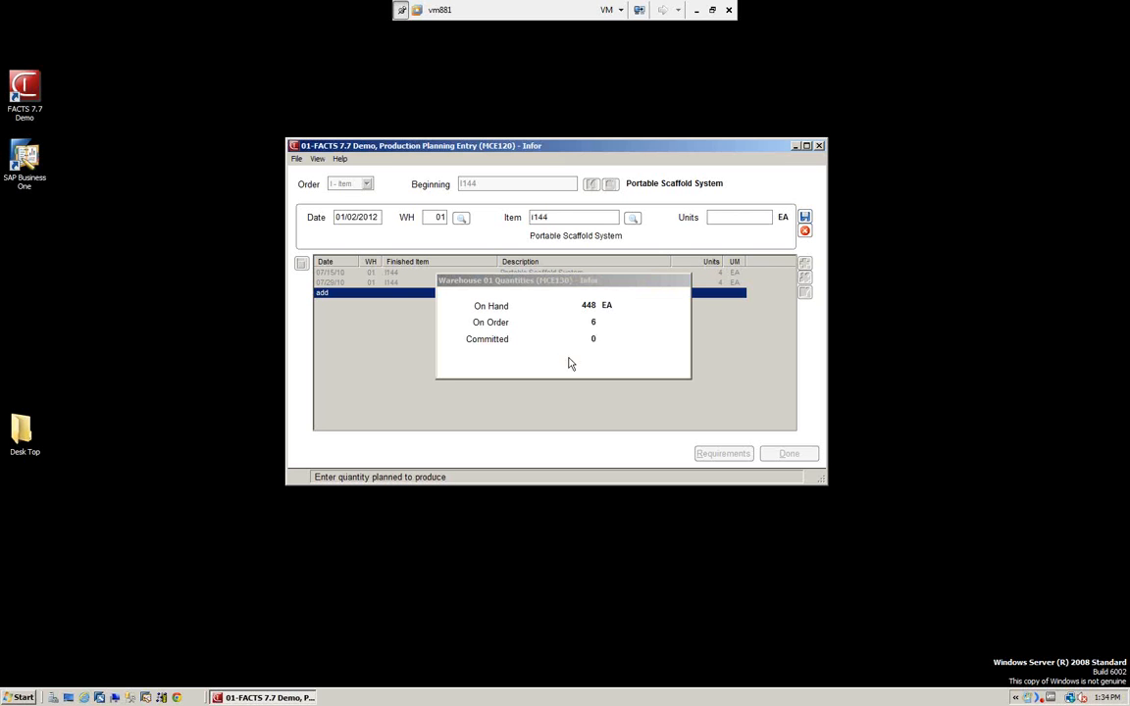
Move the warehouse quantities window aside, set the planned quantity to 5 units and save the line.
{"action": "key", "text": "Return"}
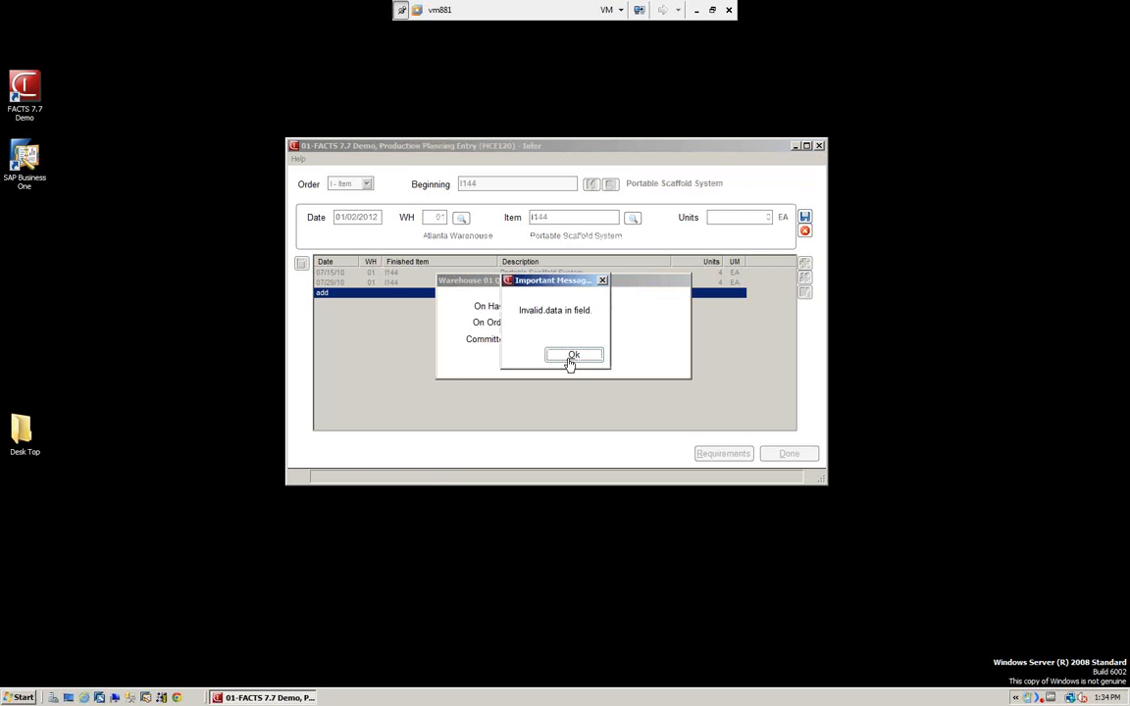
{"action": "left_click", "coordinate": [570, 359]}
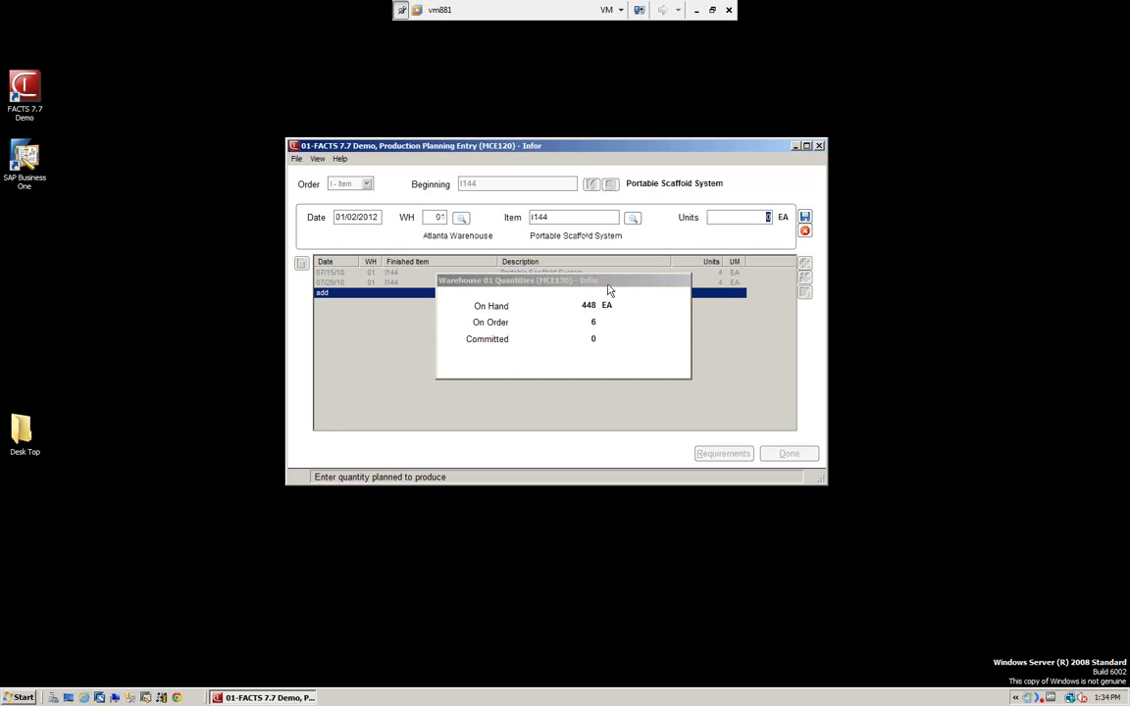
{"action": "left_click_drag", "start_coordinate": [608, 290], "coordinate": [230, 521]}
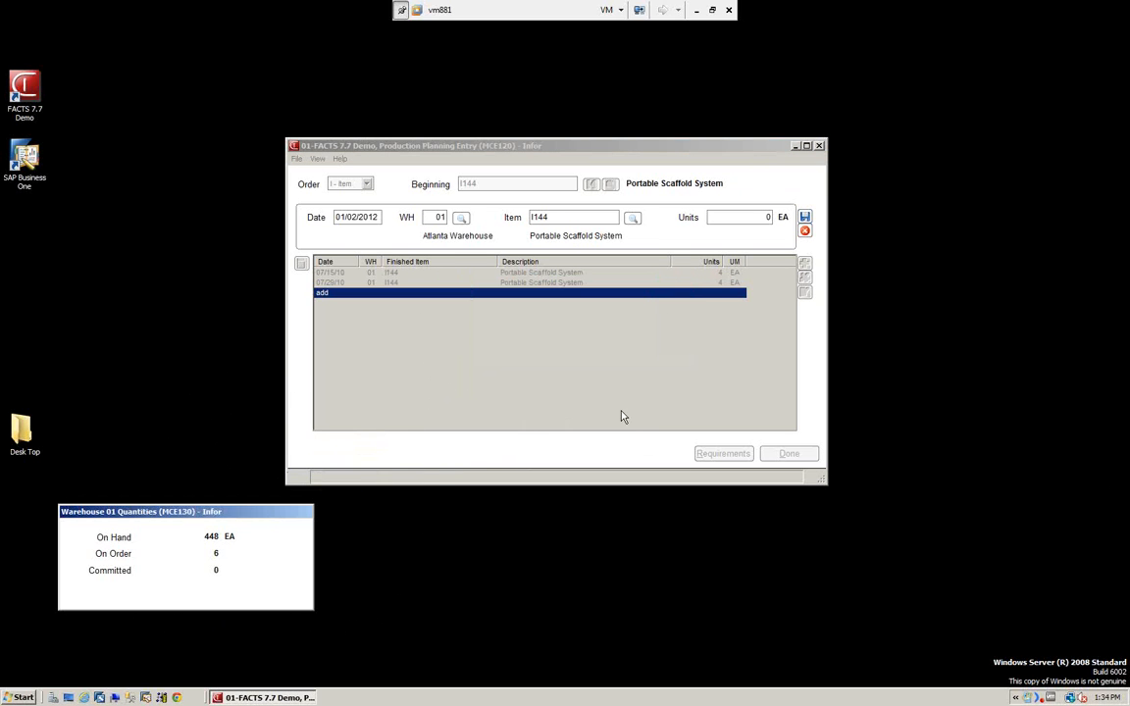
{"action": "left_click", "coordinate": [768, 217]}
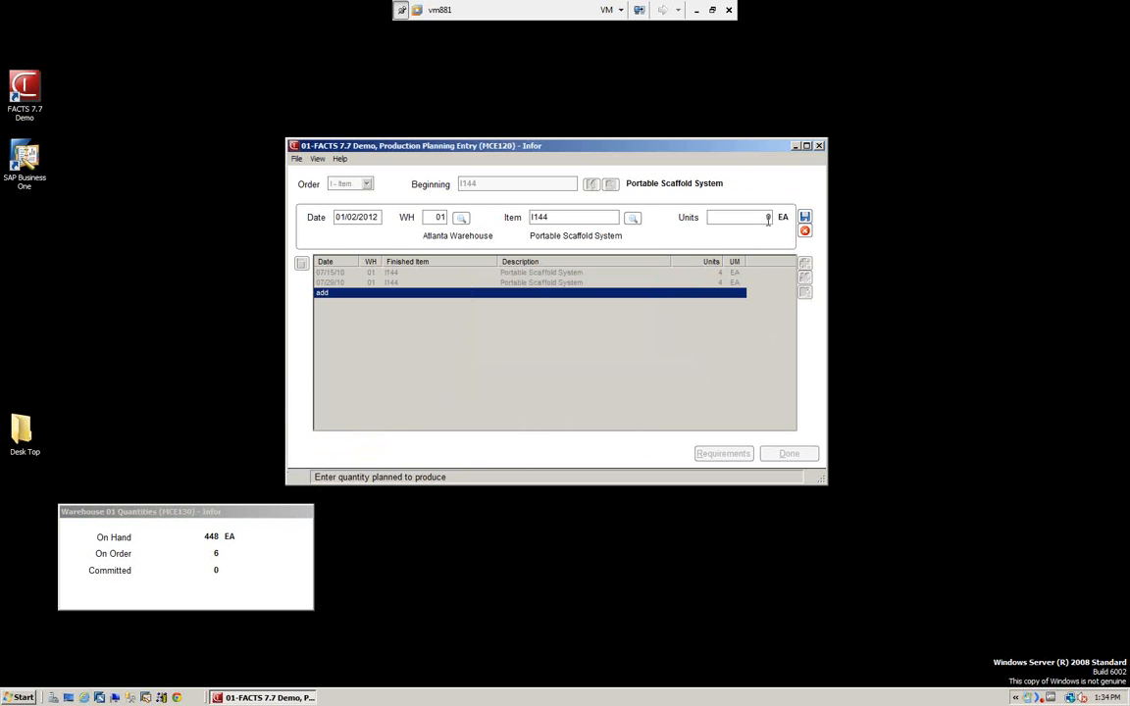
{"action": "type", "text": "5"}
{"action": "key", "text": "Return"}
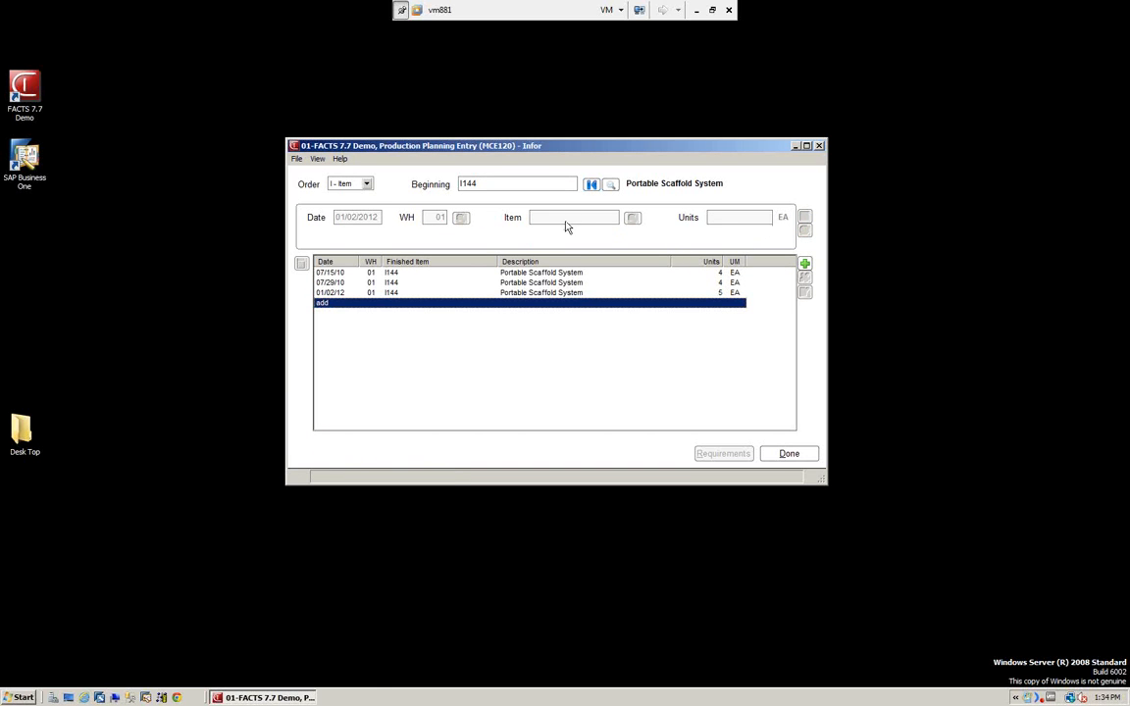
{"action": "left_click", "coordinate": [804, 264]}
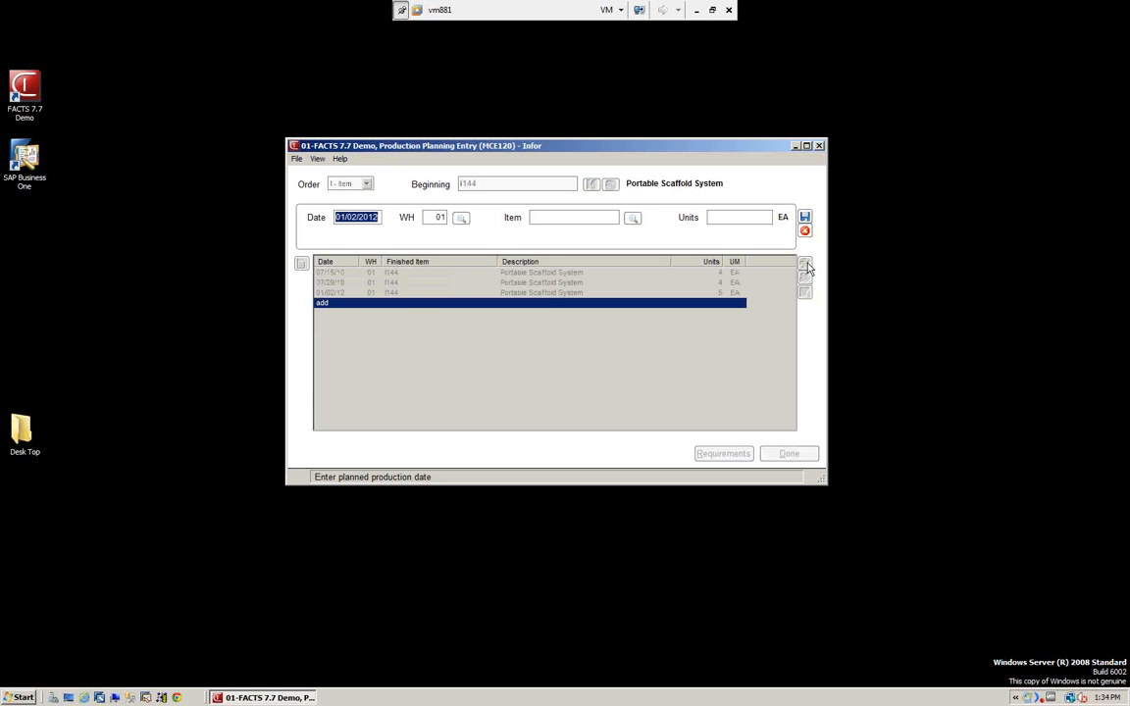
{"action": "key", "text": "Escape"}
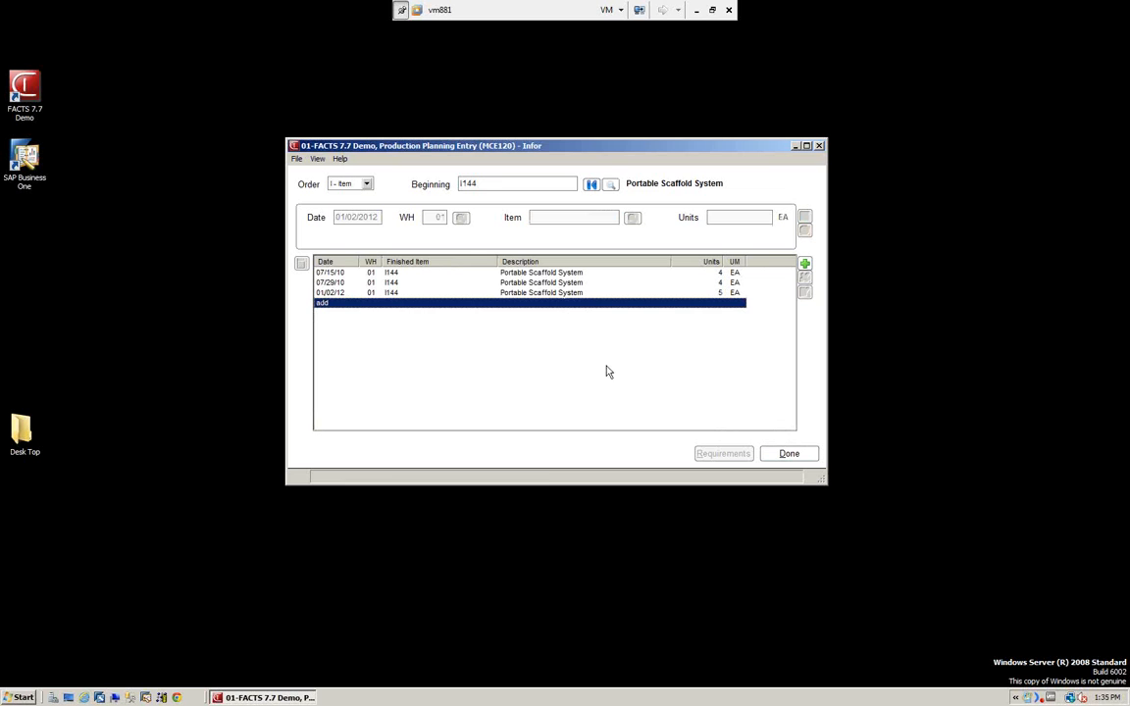
Display the component requirements for the 01/02/12 planning line and arrange its window beside the planning entry window.
{"action": "key", "text": "Up"}
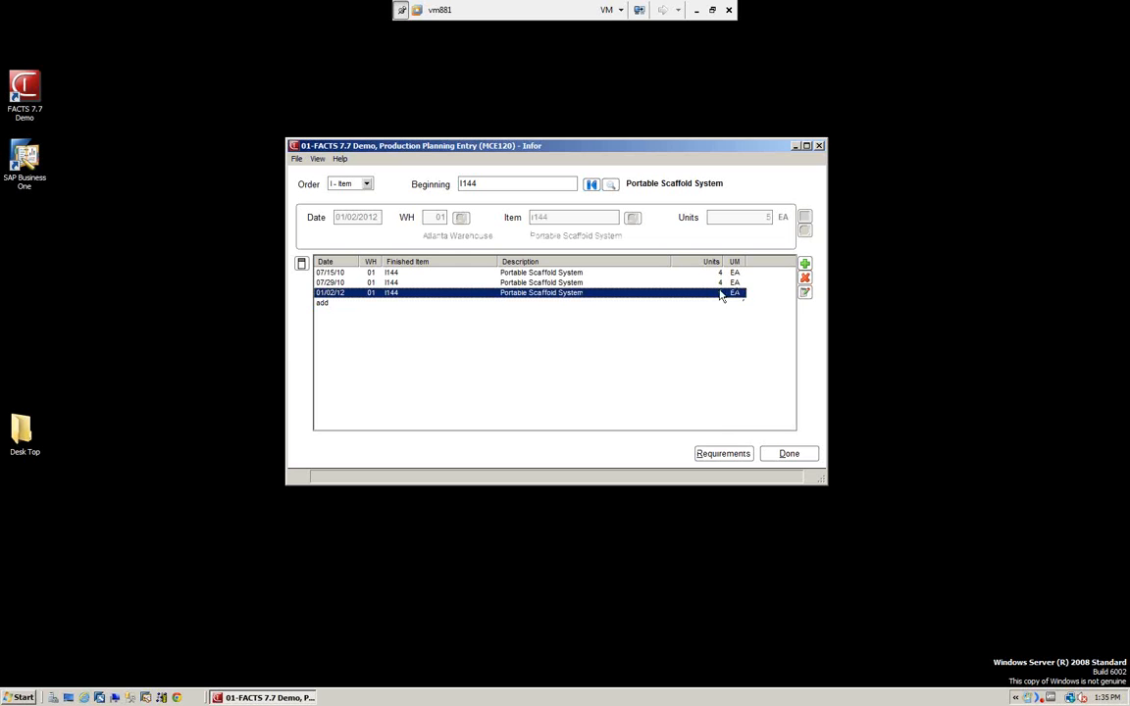
{"action": "left_click", "coordinate": [724, 456]}
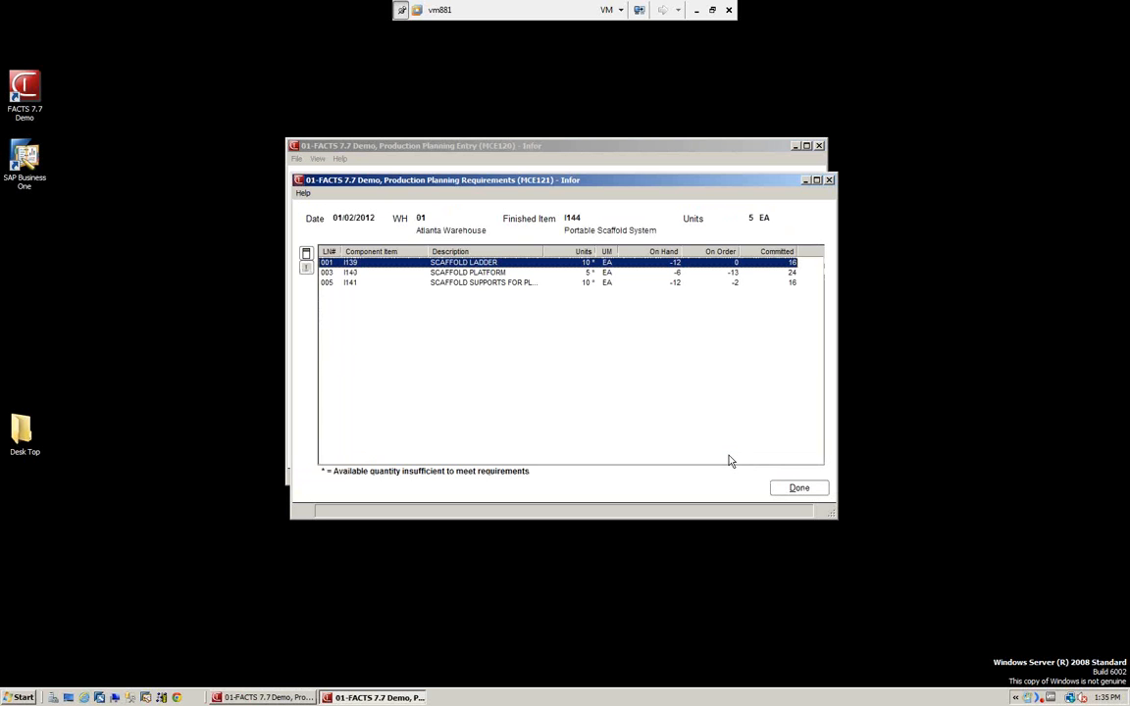
{"action": "left_click_drag", "start_coordinate": [592, 185], "coordinate": [859, 88]}
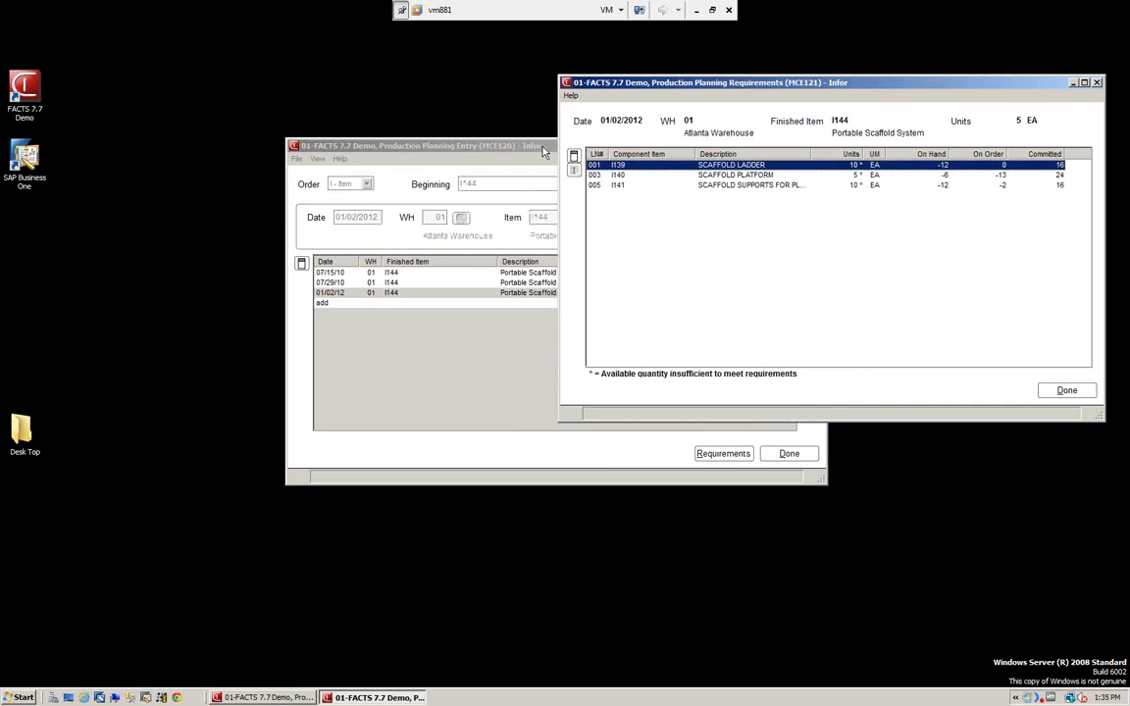
{"action": "left_click_drag", "start_coordinate": [490, 146], "coordinate": [311, 172]}
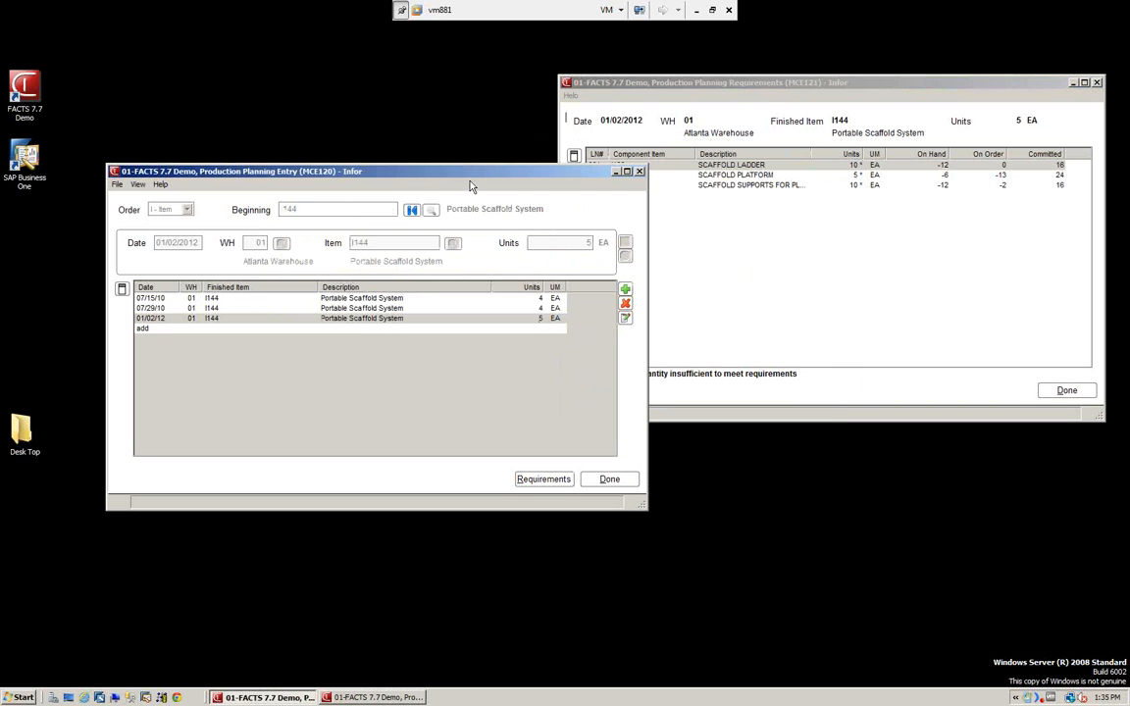
{"action": "left_click_drag", "start_coordinate": [423, 169], "coordinate": [388, 181]}
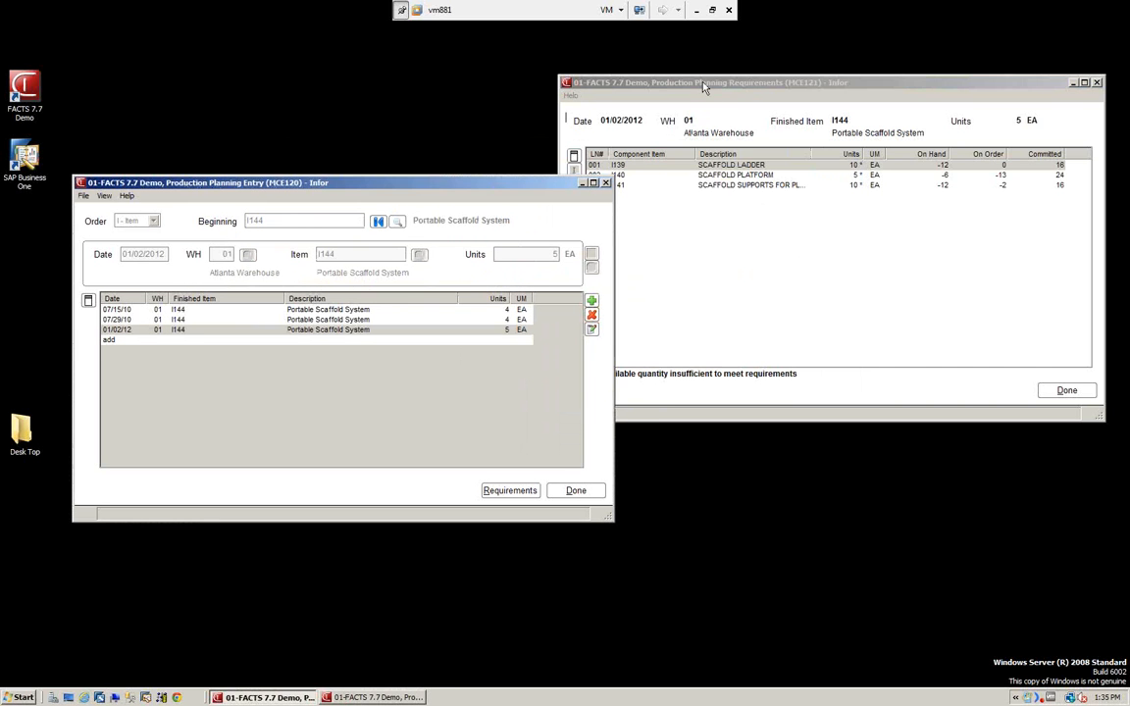
Close the component requirements and production planning windows and open Production Entry for bills of materials.
{"action": "left_click", "coordinate": [634, 84]}
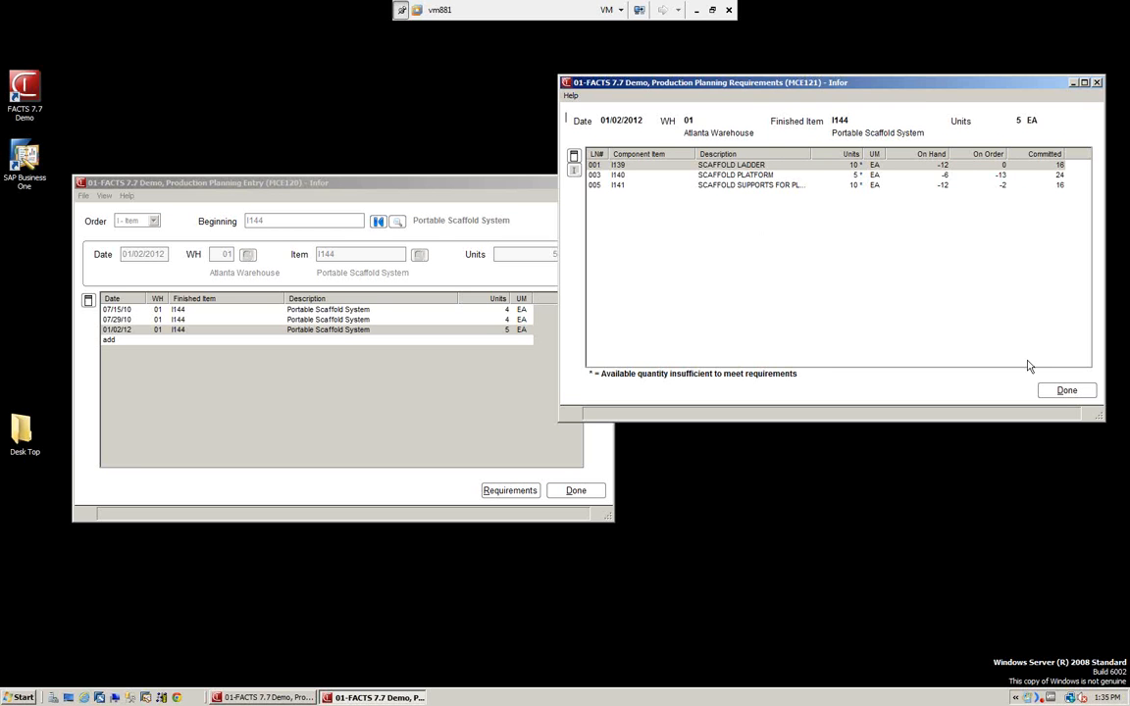
{"action": "left_click", "coordinate": [1063, 396]}
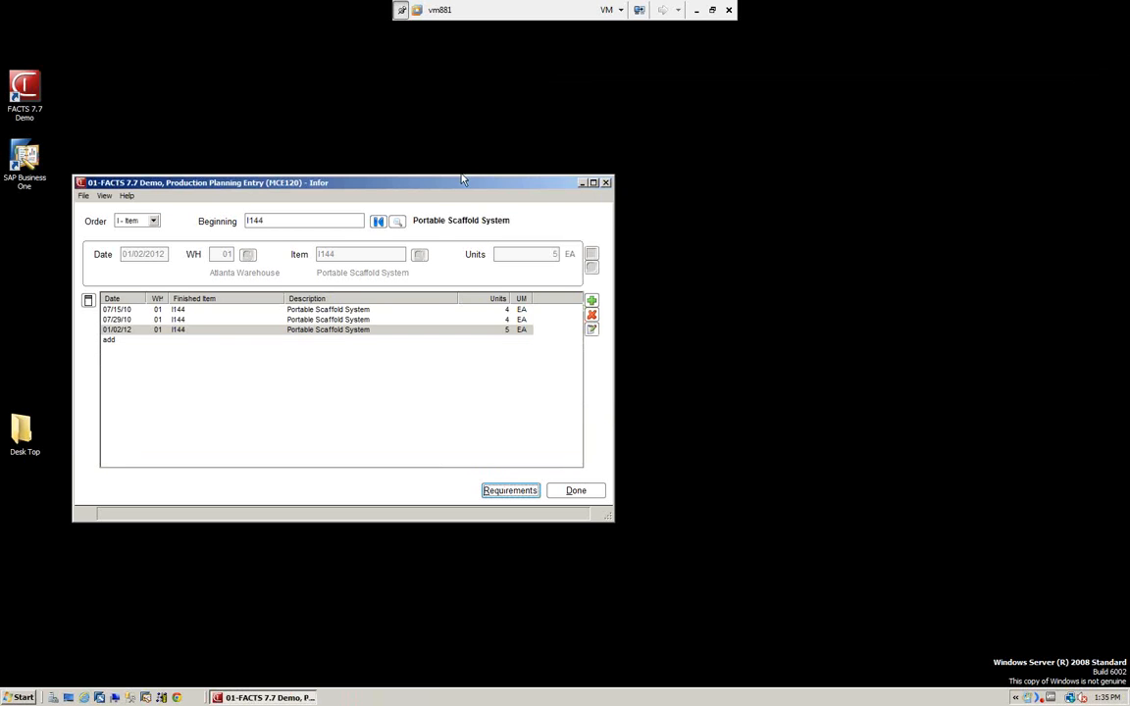
{"action": "left_click_drag", "start_coordinate": [455, 190], "coordinate": [657, 115]}
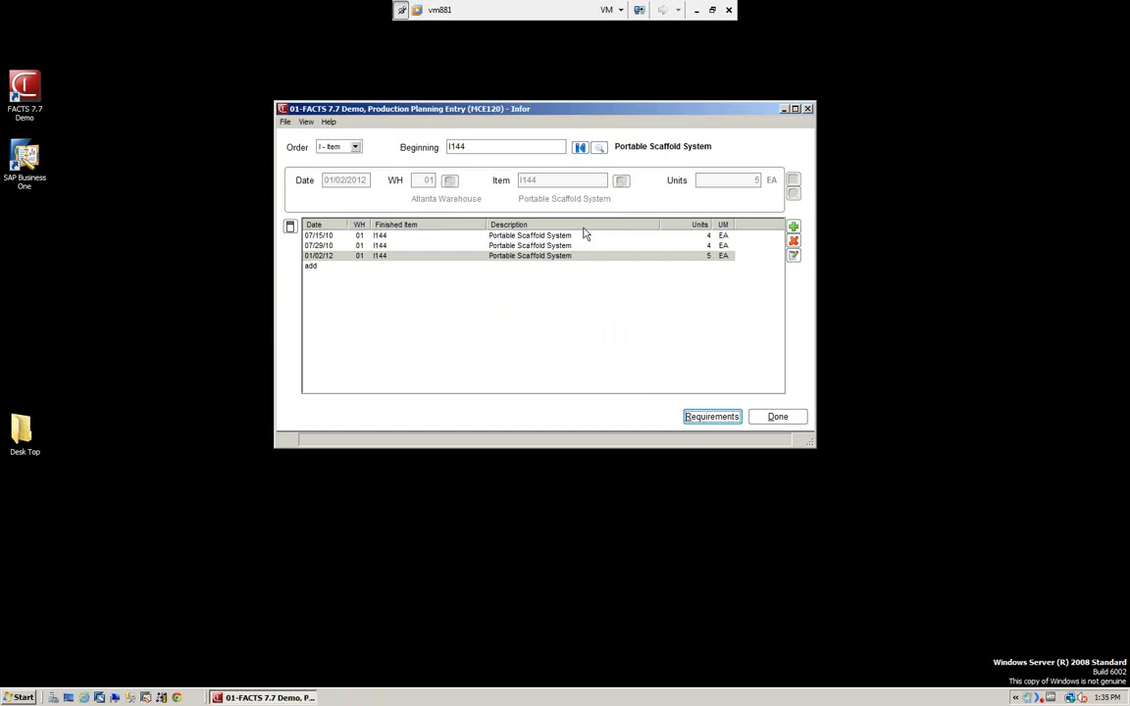
{"action": "left_click", "coordinate": [778, 419]}
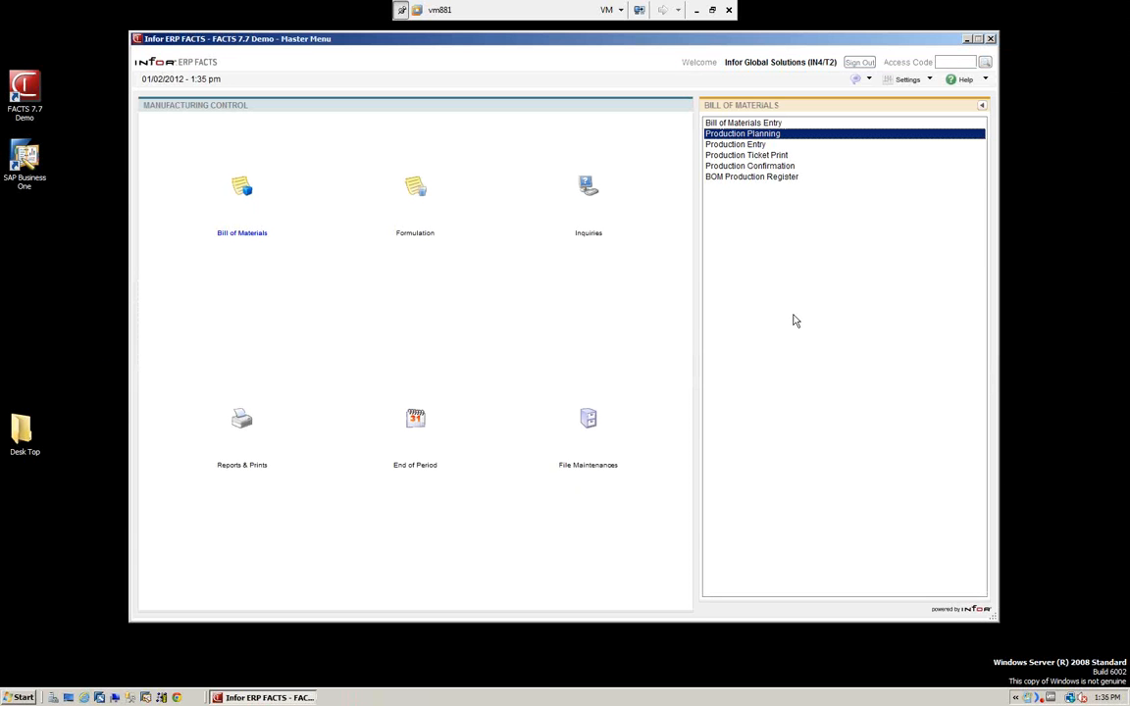
{"action": "left_click", "coordinate": [736, 145]}
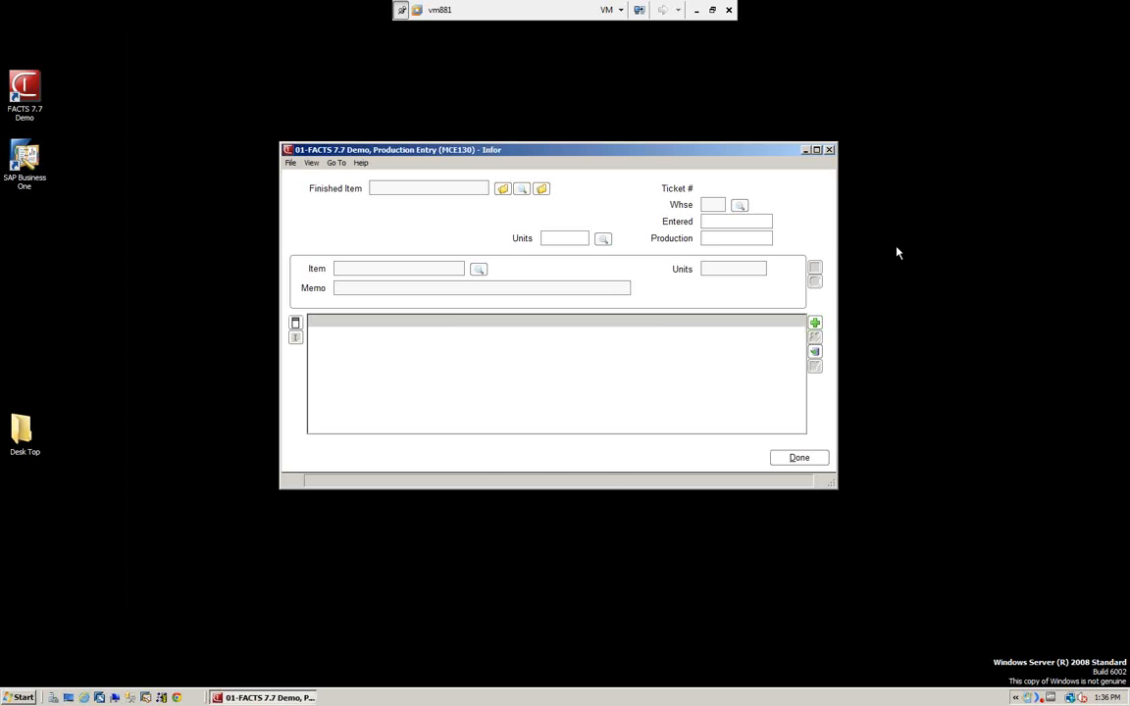
Look through the finished item, item and production ticket searches, leaving each one without a selection.
{"action": "left_click", "coordinate": [502, 190]}
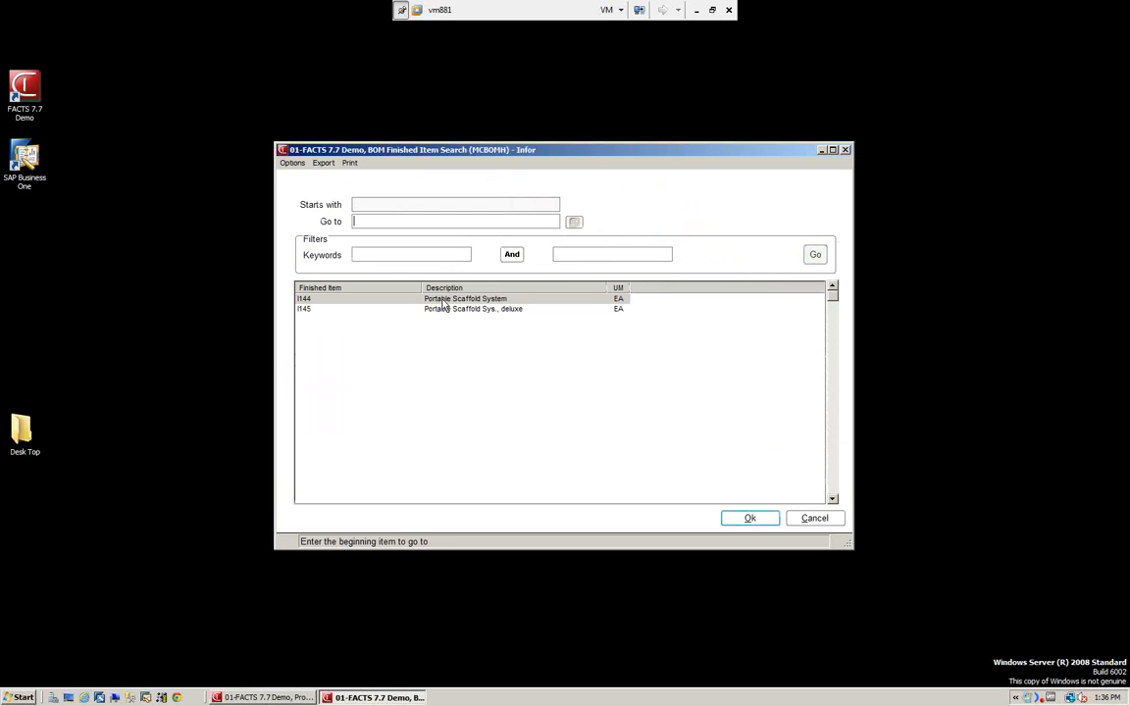
{"action": "left_click", "coordinate": [815, 519]}
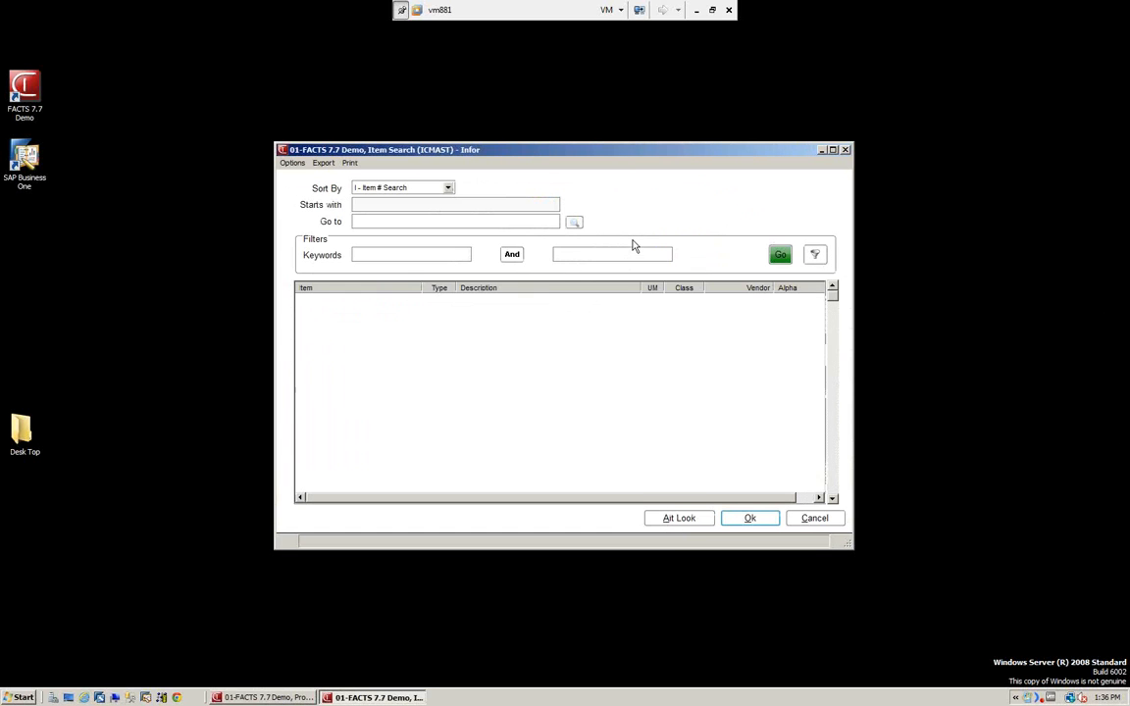
{"action": "left_click", "coordinate": [814, 519]}
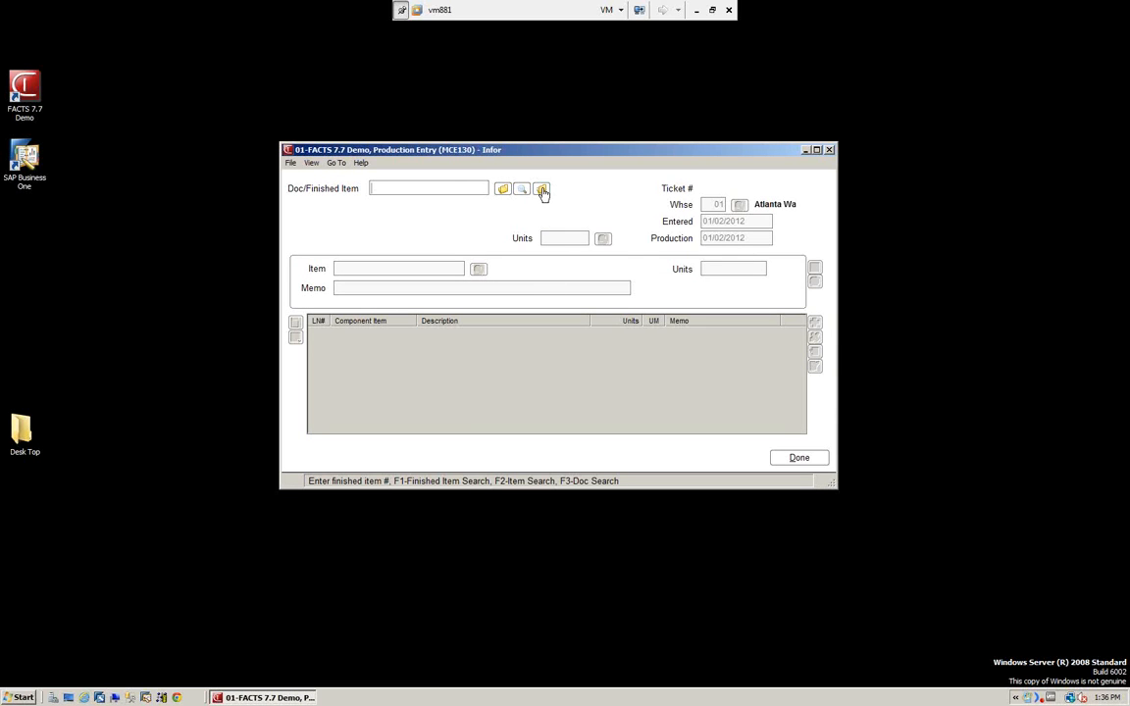
{"action": "left_click", "coordinate": [543, 192]}
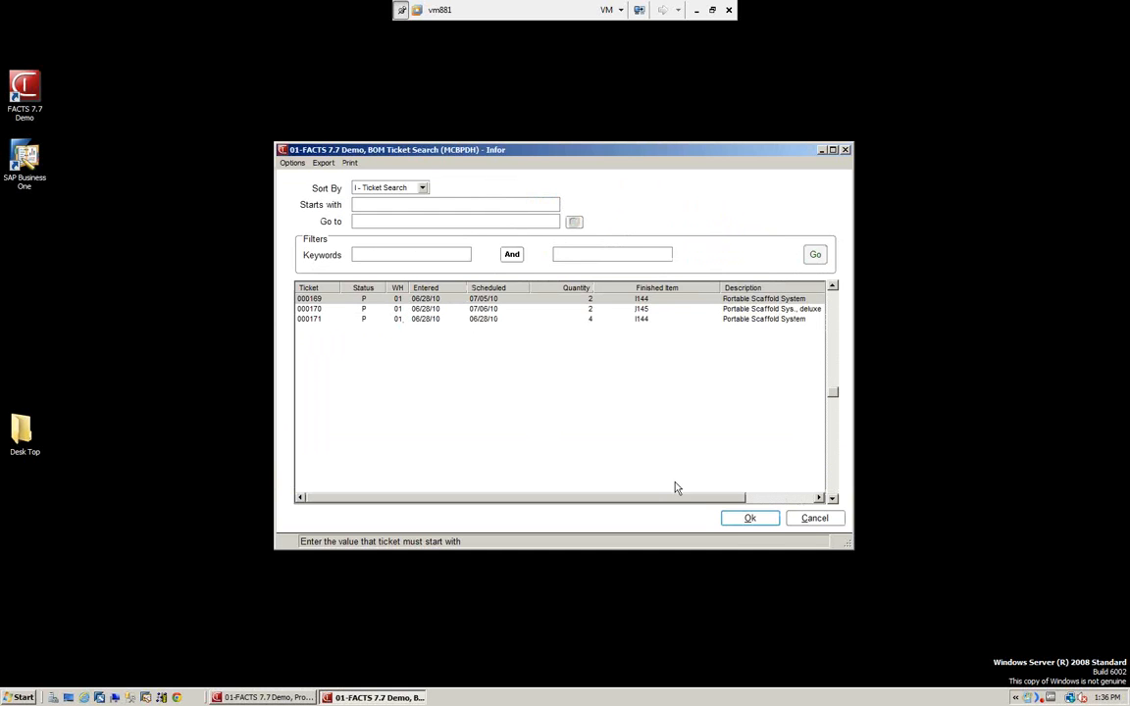
{"action": "left_click", "coordinate": [815, 518]}
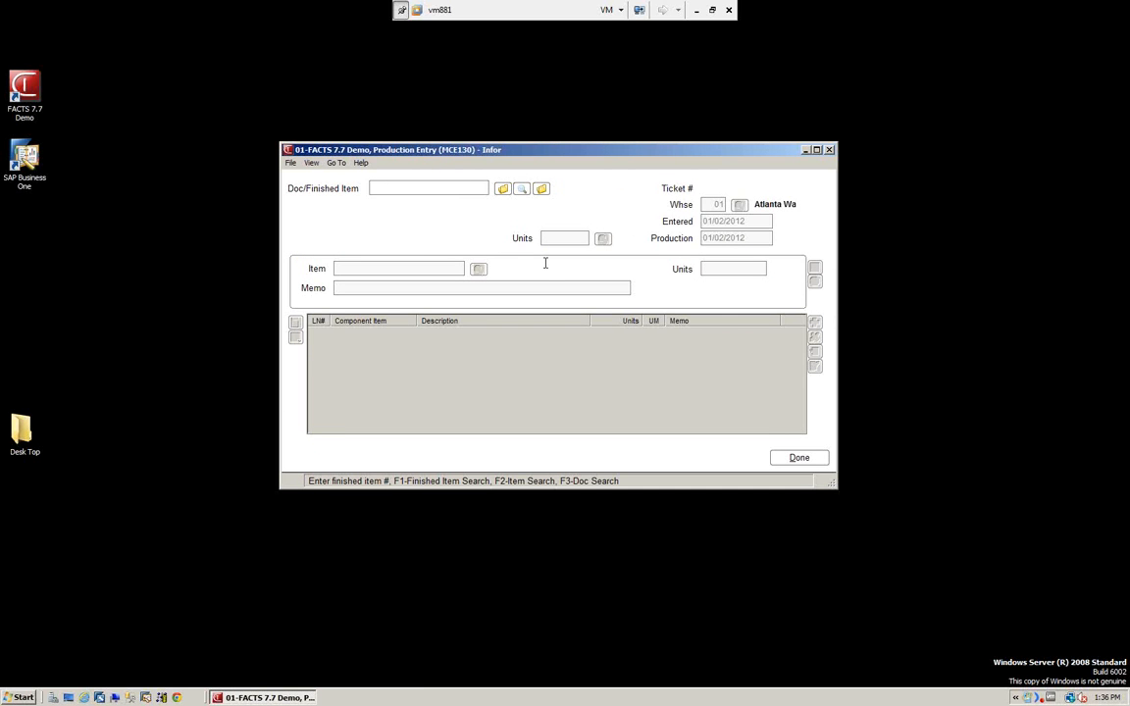
Start a production entry for finished item I144 in warehouse 01 with entered and production dates of 01/02/2012.
{"action": "type", "text": "I144"}
{"action": "key", "text": "Return"}
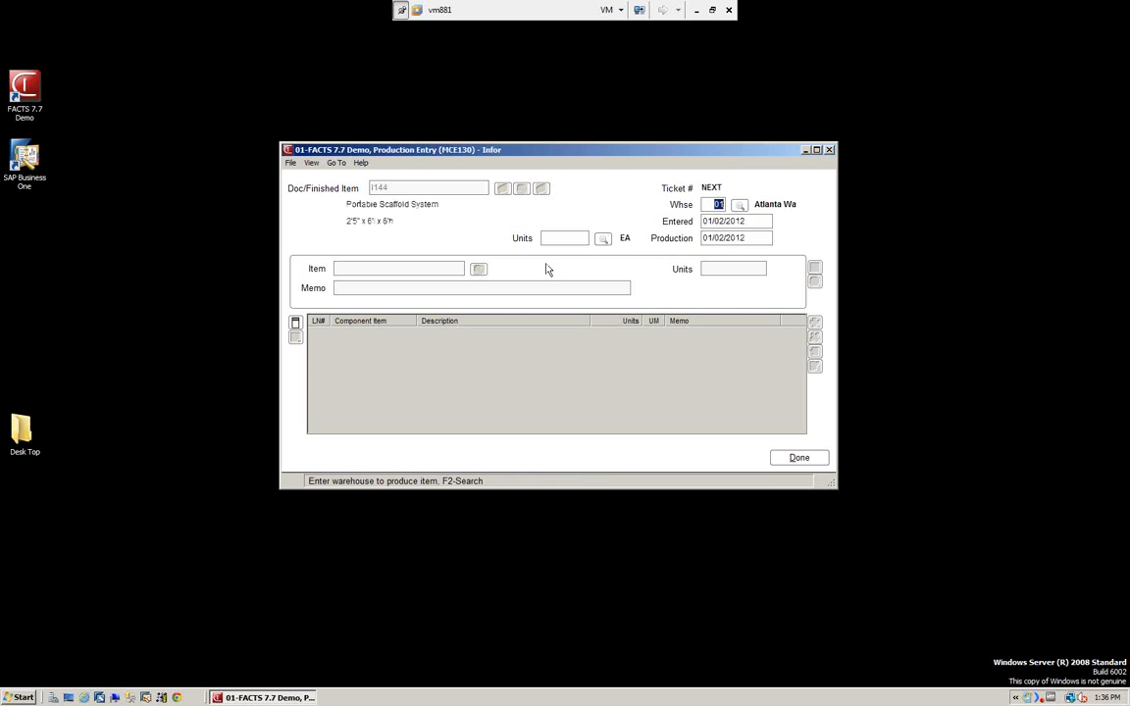
{"action": "key", "text": "Return"}
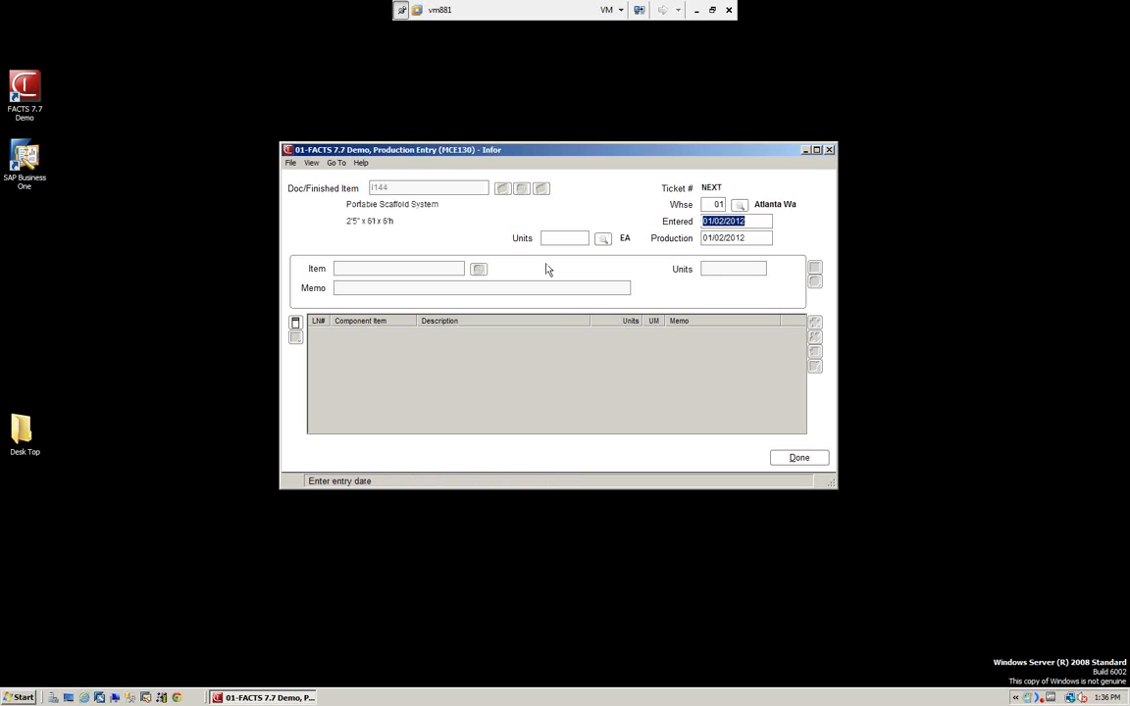
{"action": "key", "text": "Return"}
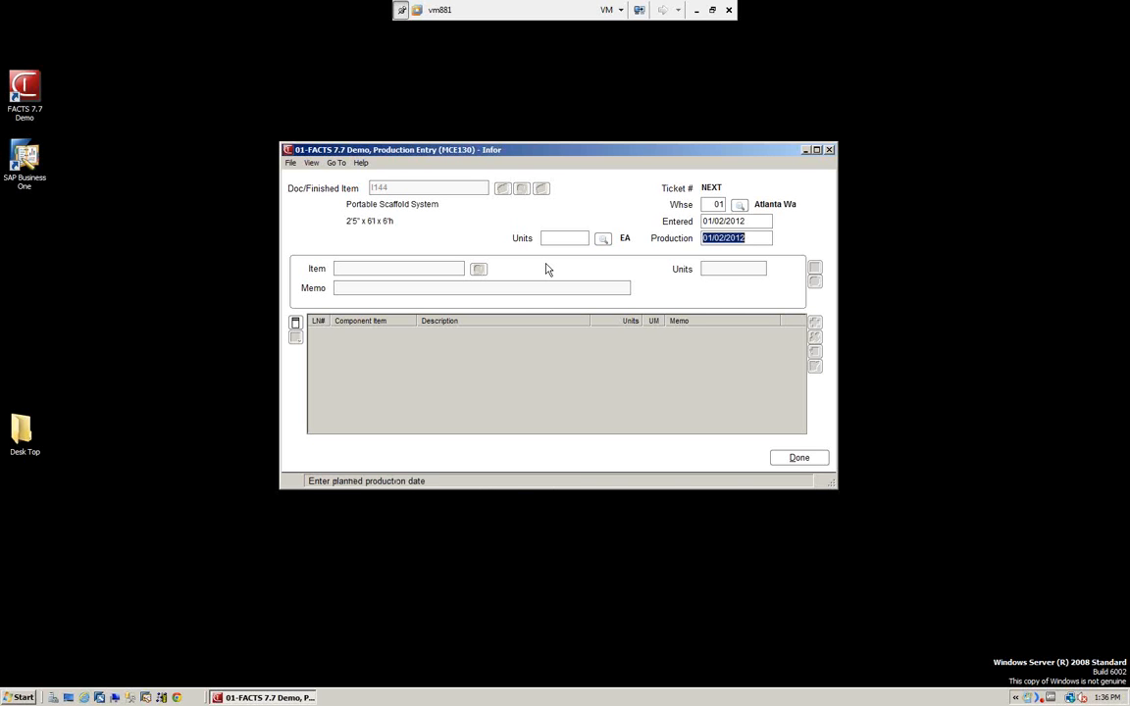
{"action": "key", "text": "Return"}
Set the units to produce to 5, acknowledge the component availability messages and finish the production ticket.
{"action": "type", "text": "5"}
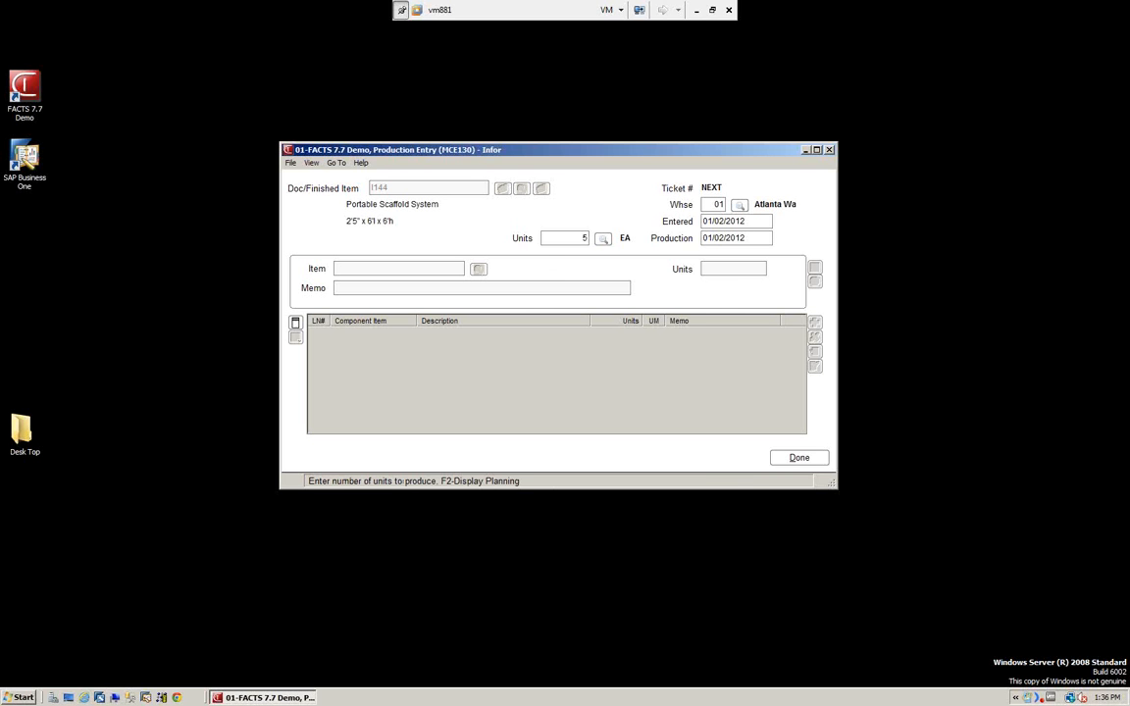
{"action": "key", "text": "Return"}
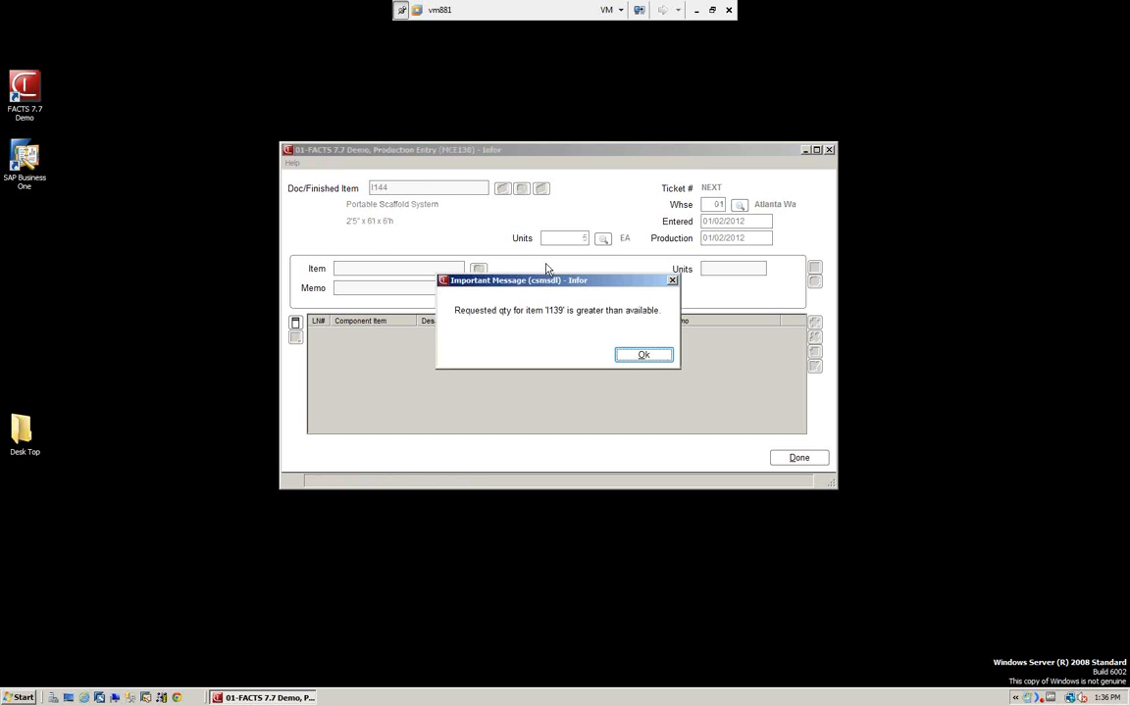
{"action": "left_click", "coordinate": [648, 361]}
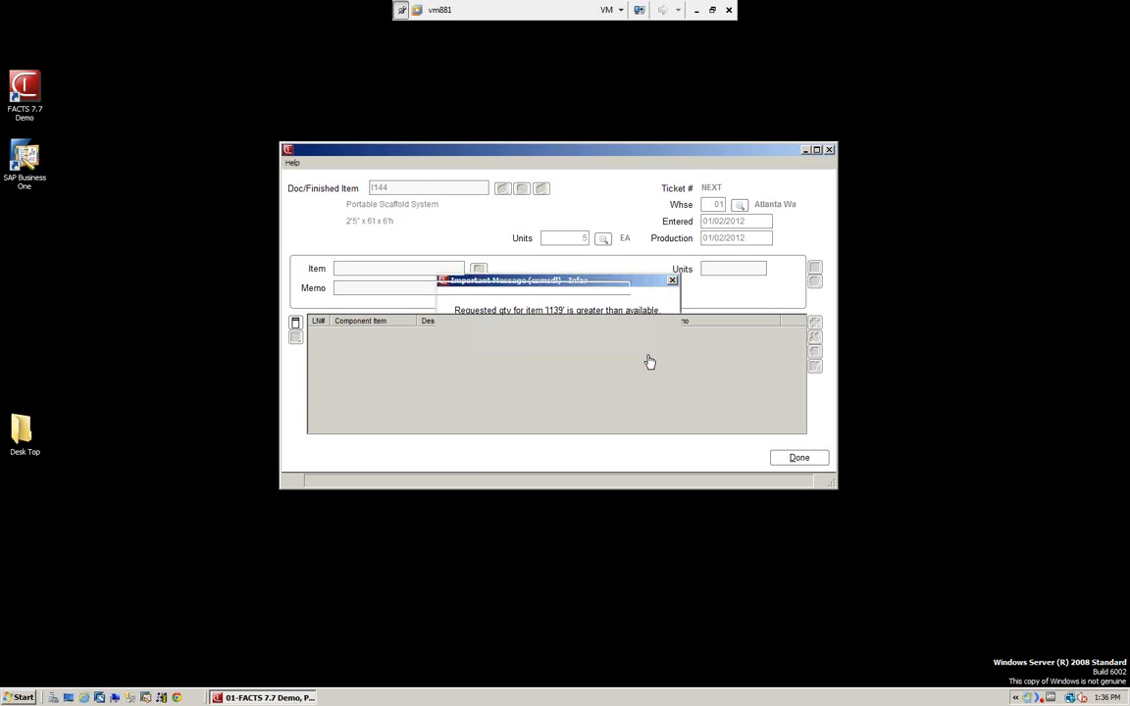
{"action": "left_click", "coordinate": [637, 356]}
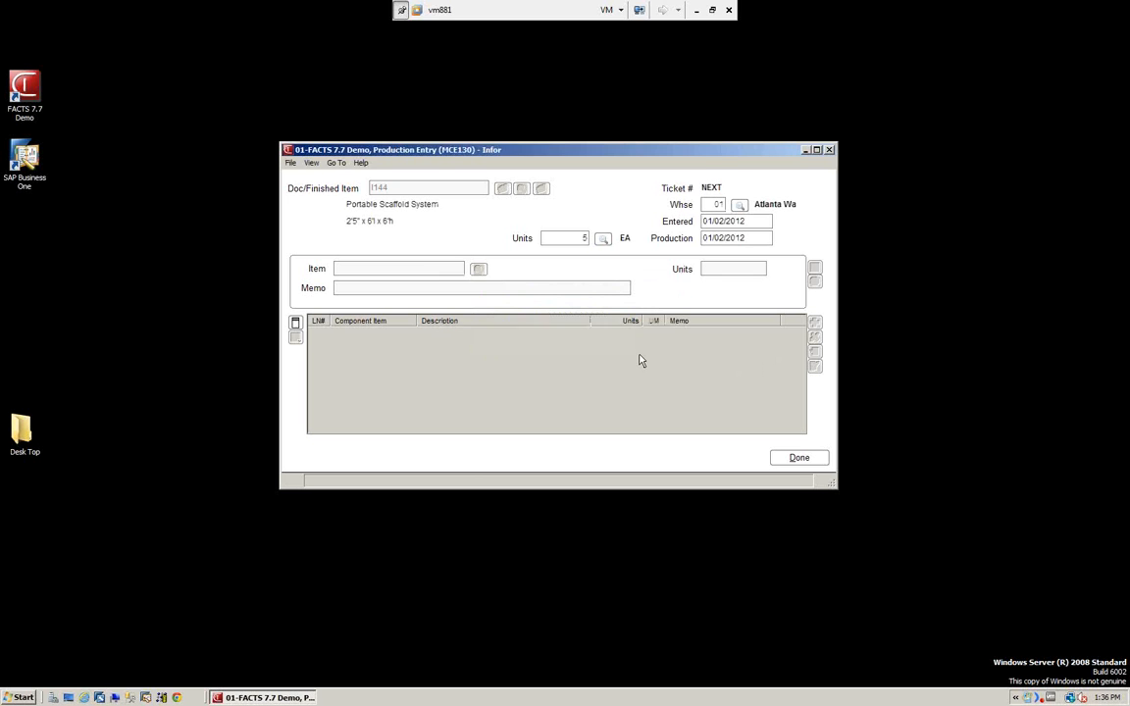
{"action": "left_click", "coordinate": [639, 359]}
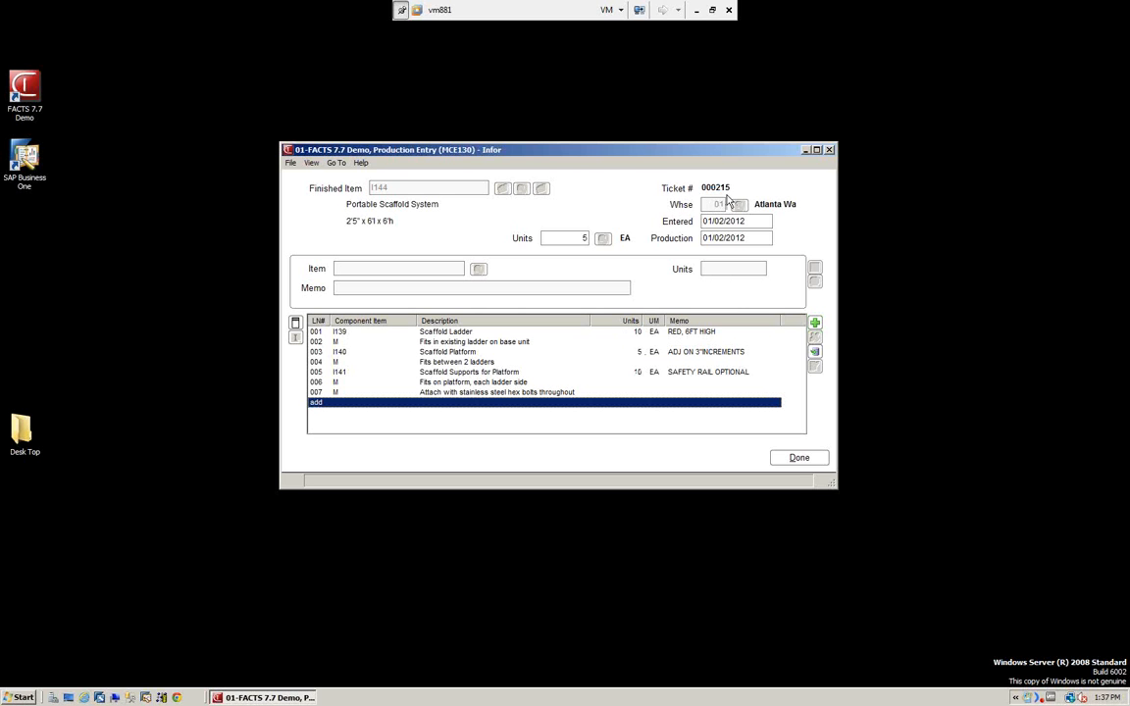
{"action": "left_click", "coordinate": [800, 459]}
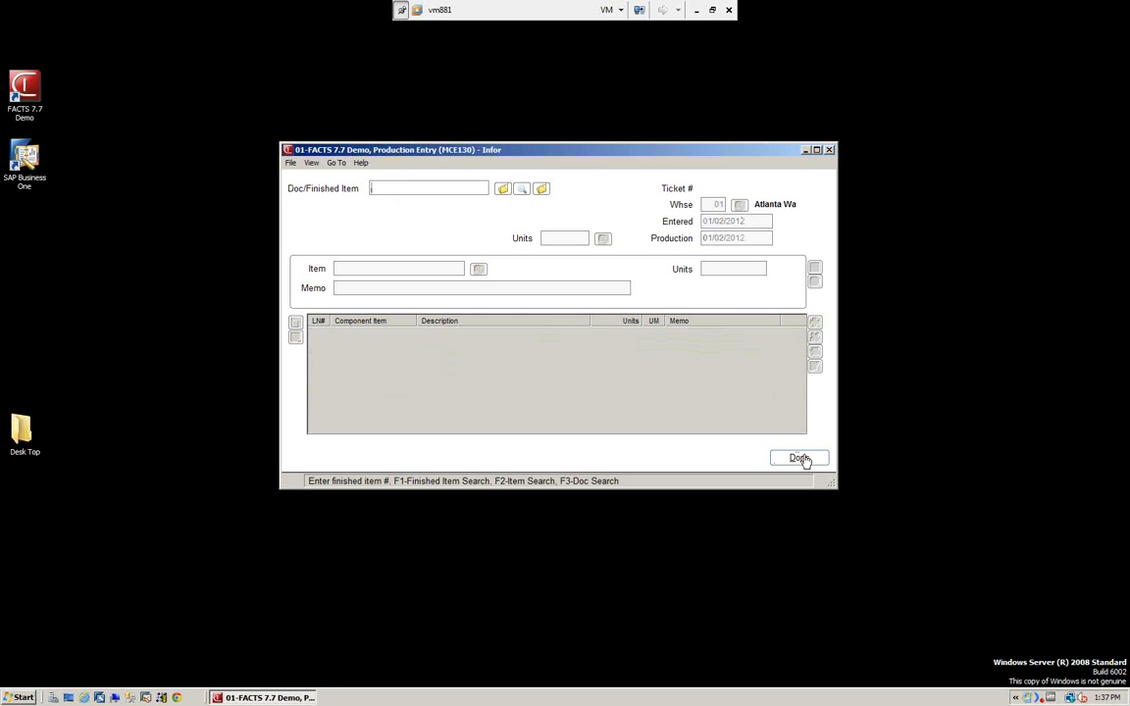
Find and reopen the I144 production ticket entered 01/02/12 to review it, and leave Production Entry.
{"action": "left_click", "coordinate": [541, 190]}
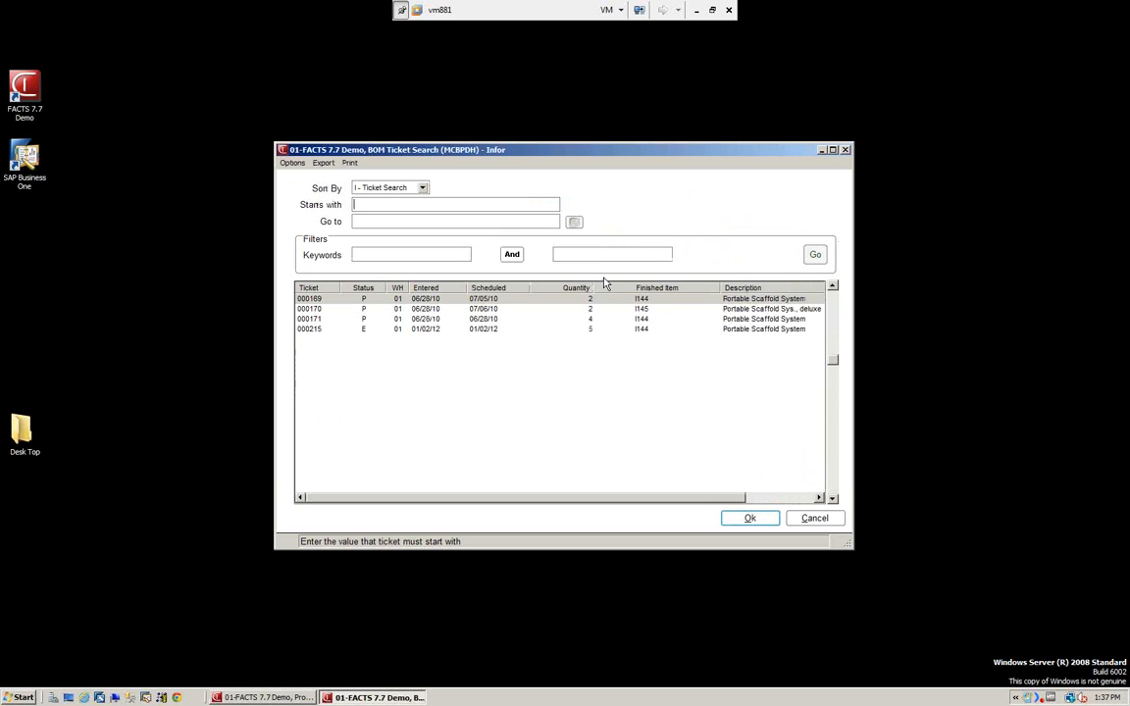
{"action": "left_click", "coordinate": [314, 332]}
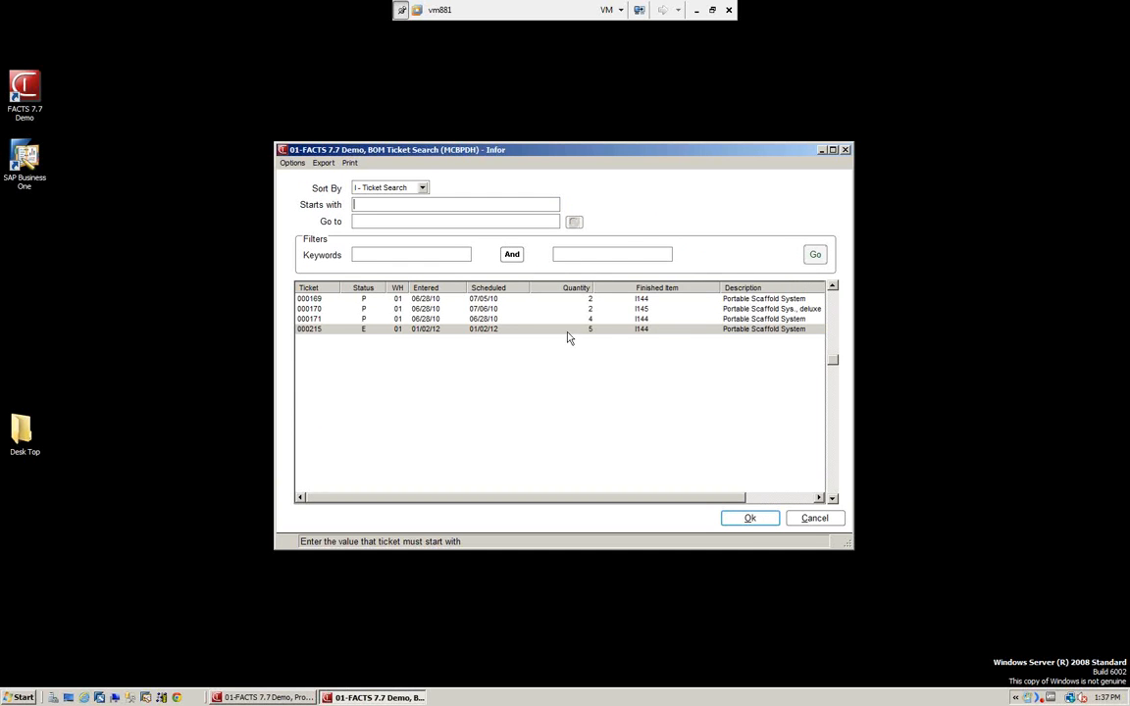
{"action": "left_click", "coordinate": [748, 518]}
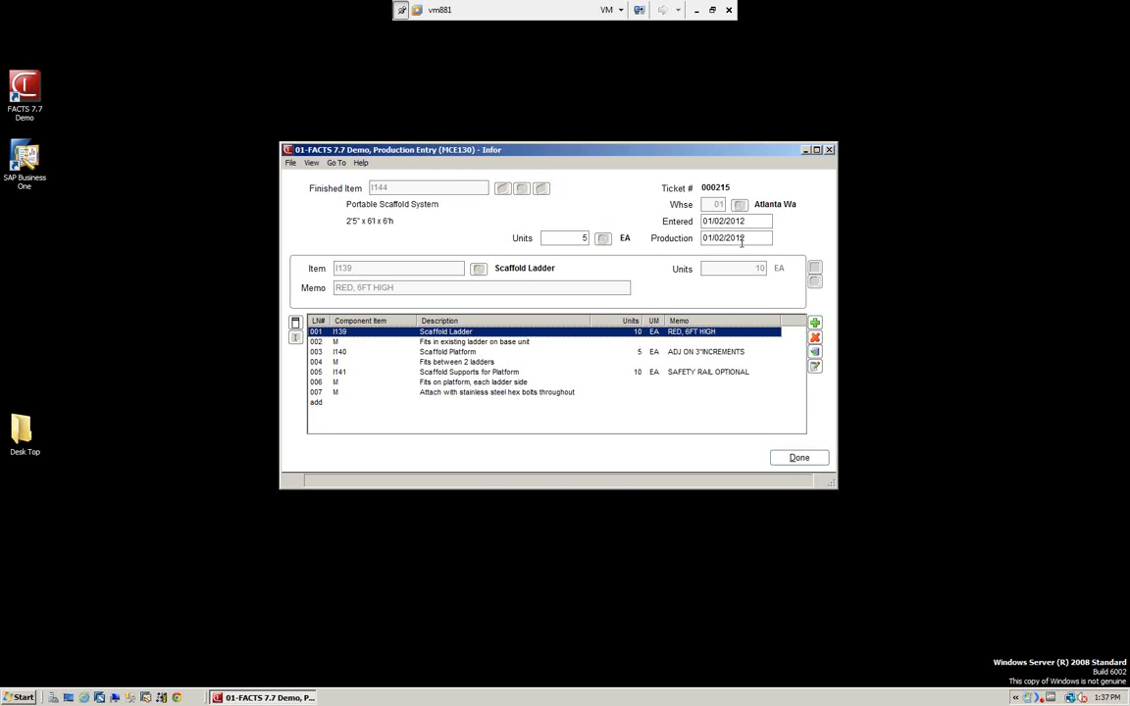
{"action": "left_click", "coordinate": [807, 458]}
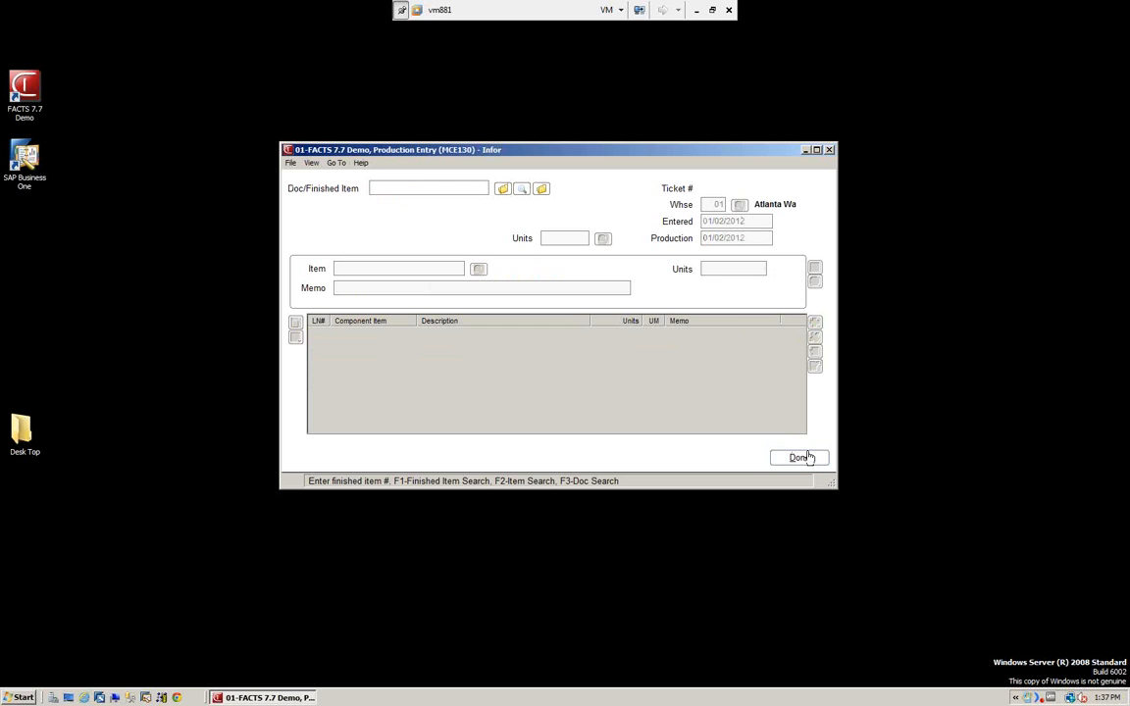
{"action": "left_click", "coordinate": [808, 458]}
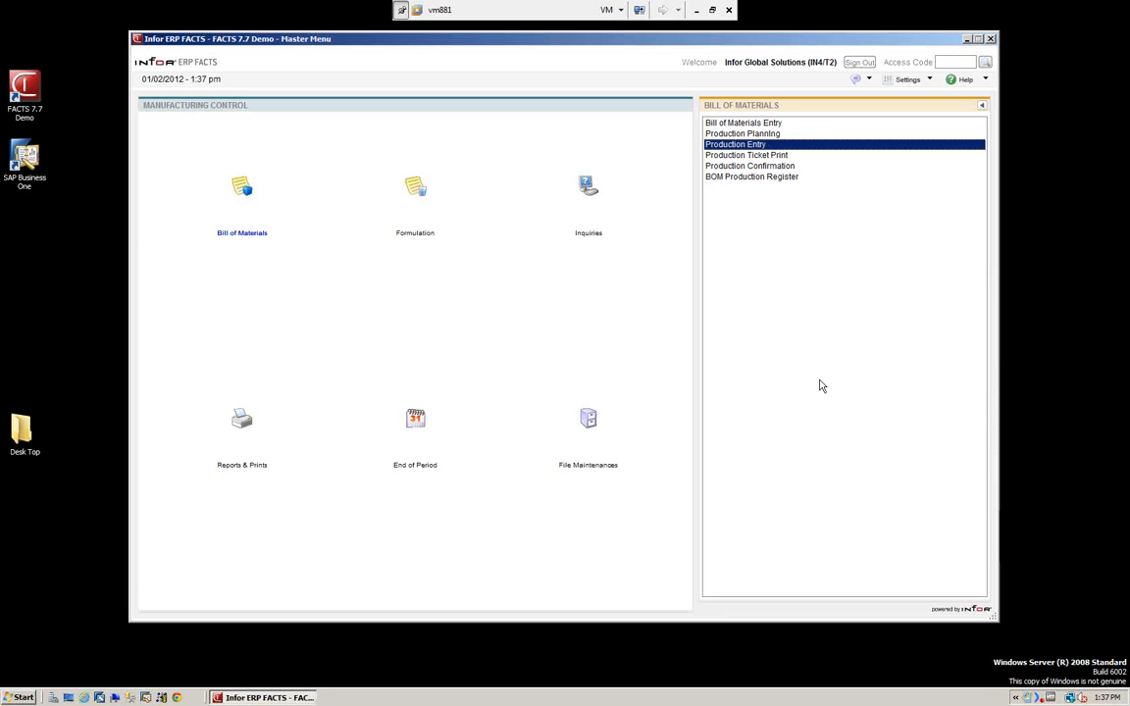
Open Production Ticket Print in Print mode and include all warehouses.
{"action": "left_click", "coordinate": [737, 155]}
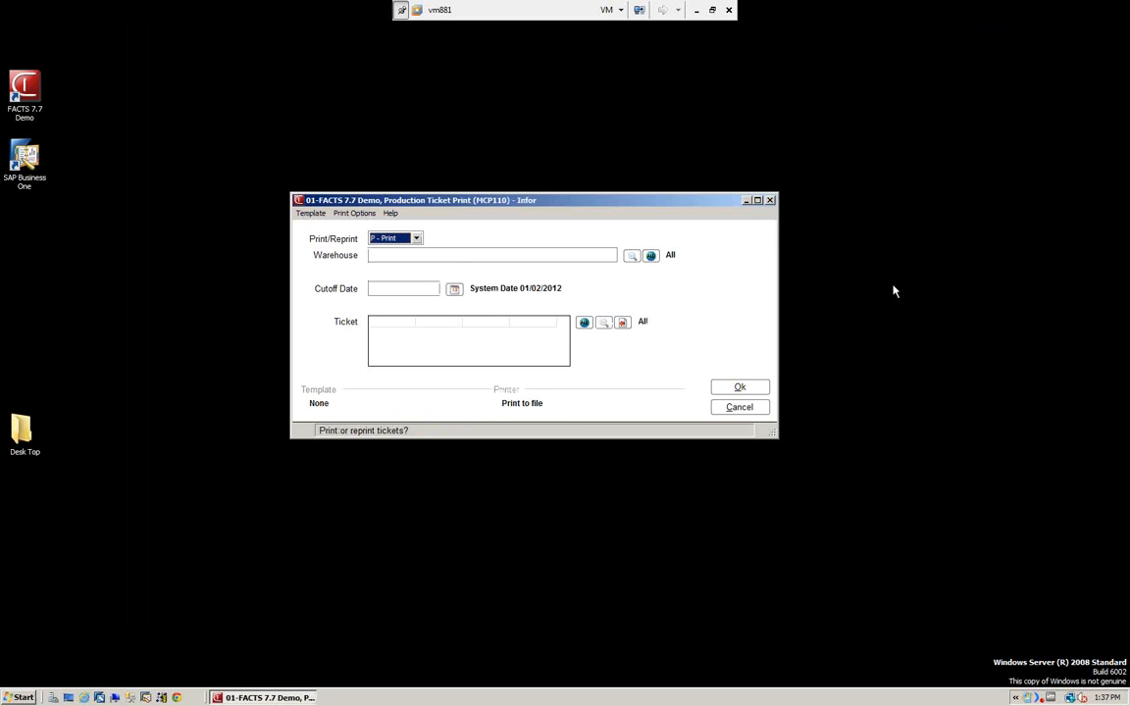
{"action": "left_click", "coordinate": [416, 240]}
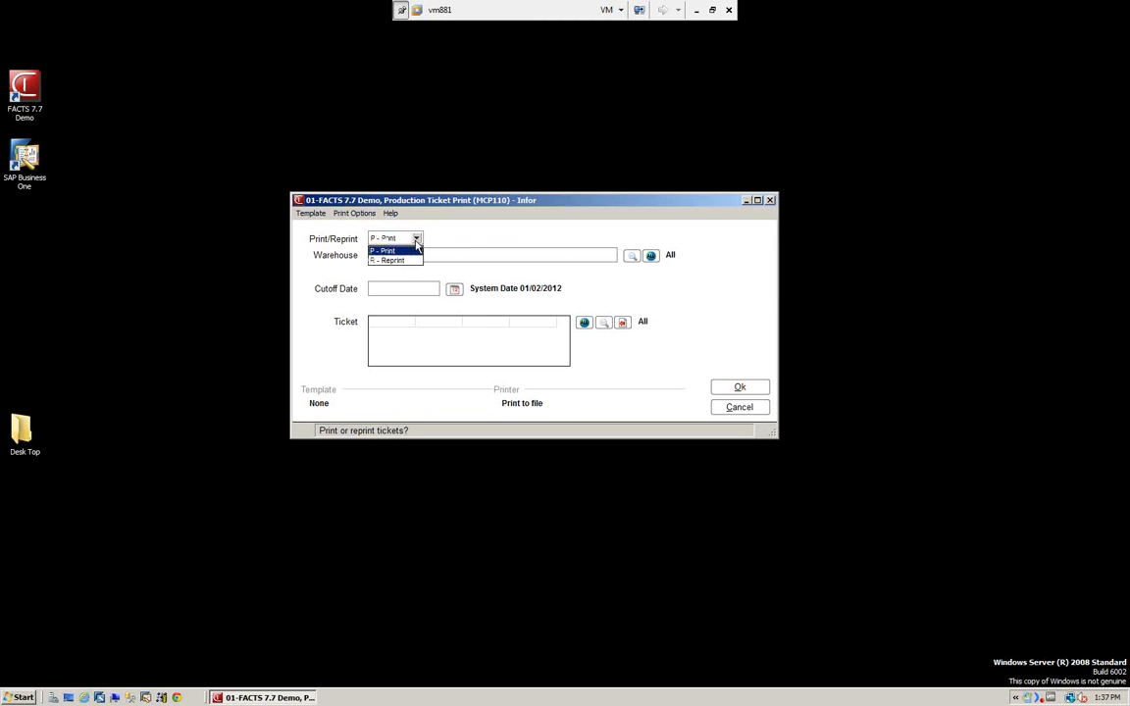
{"action": "left_click", "coordinate": [388, 251]}
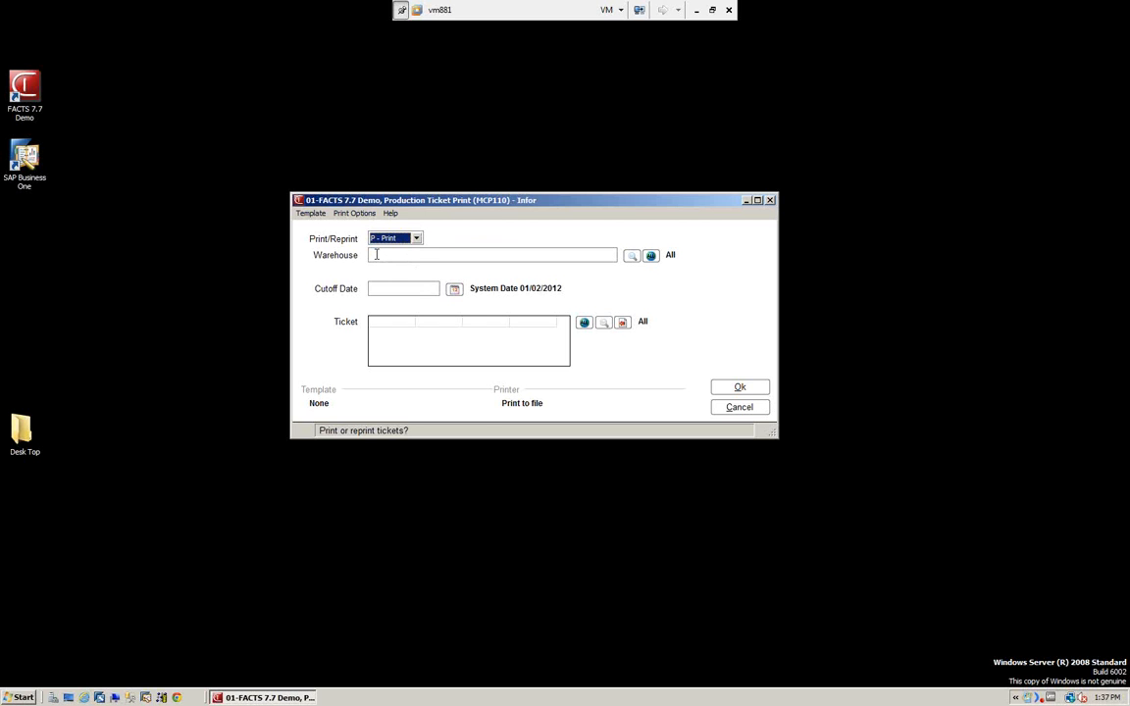
{"action": "left_click", "coordinate": [653, 258]}
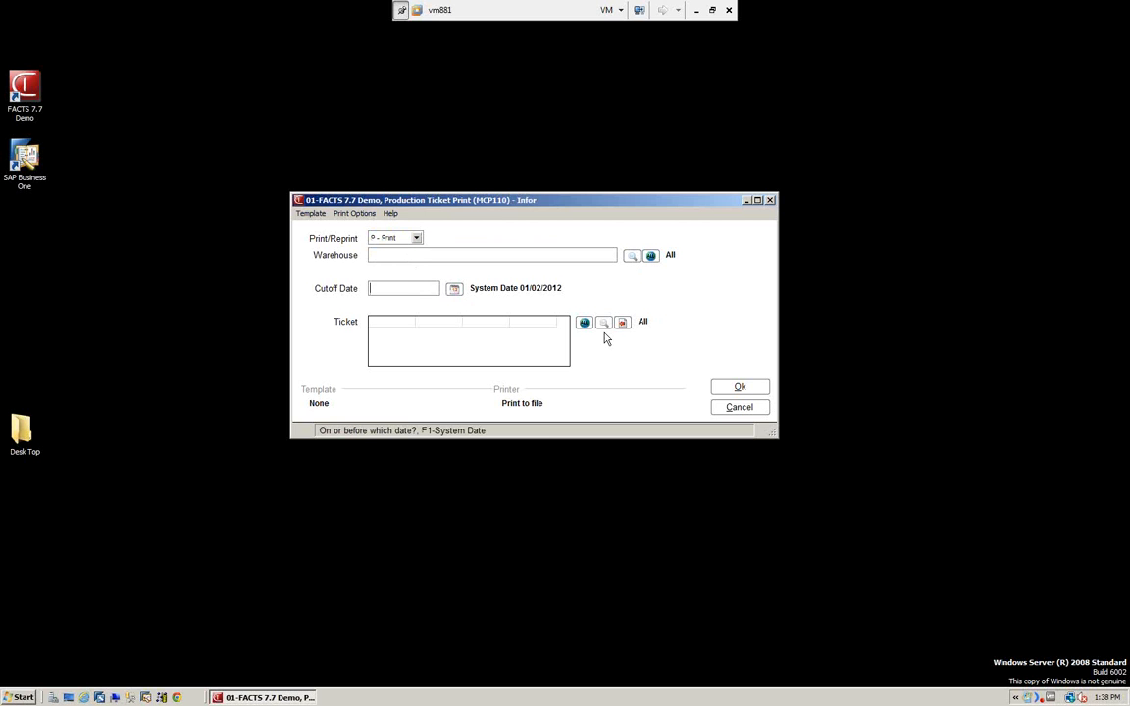
Run the ticket print for all tickets with cutoff date 01/02/2012 and close the generated ticket document.
{"action": "type", "text": "0"}
{"action": "type", "text": "1/02/2012"}
{"action": "key", "text": "Tab"}
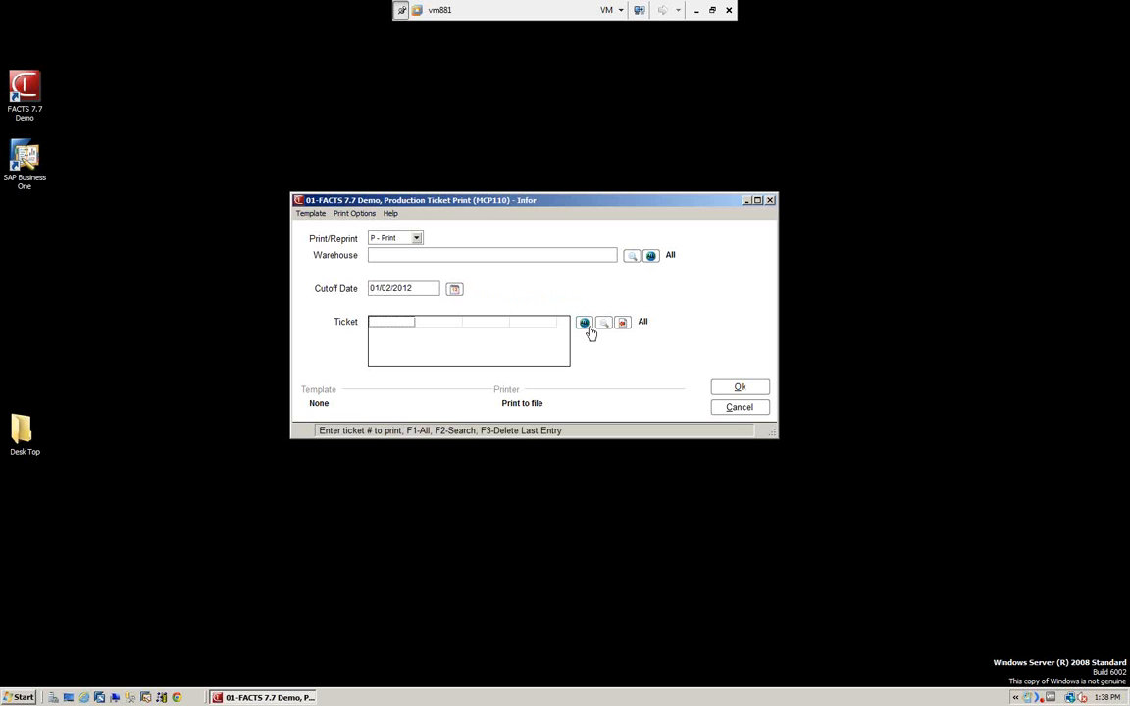
{"action": "left_click", "coordinate": [583, 323]}
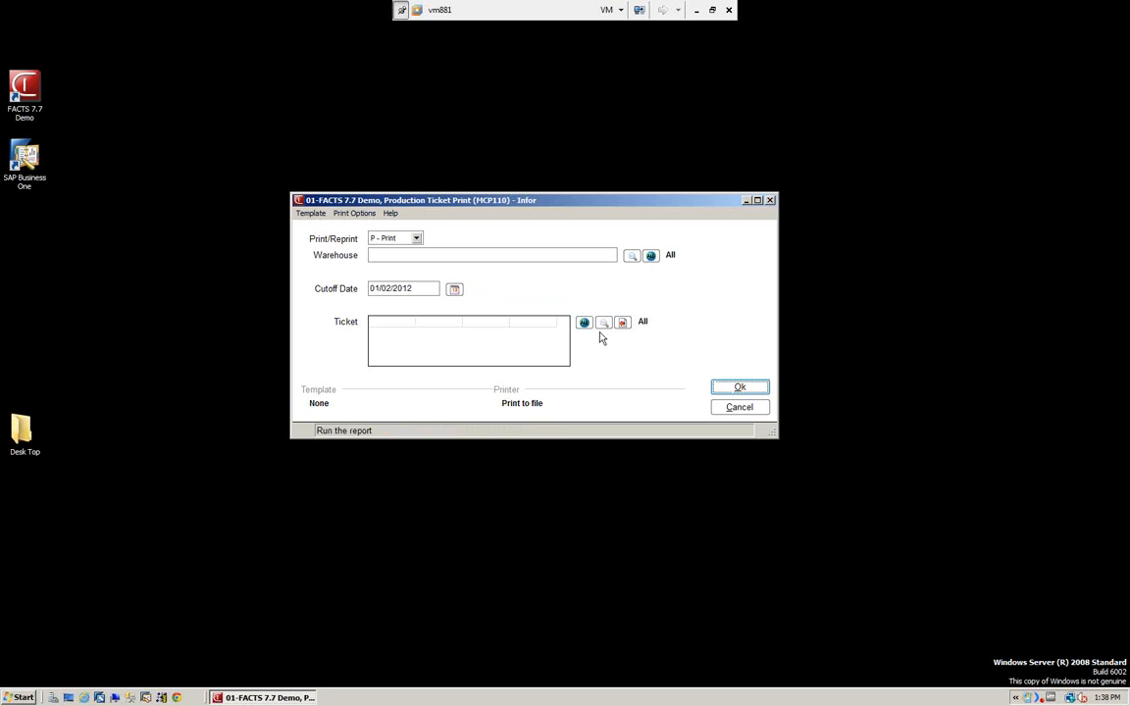
{"action": "left_click", "coordinate": [742, 388]}
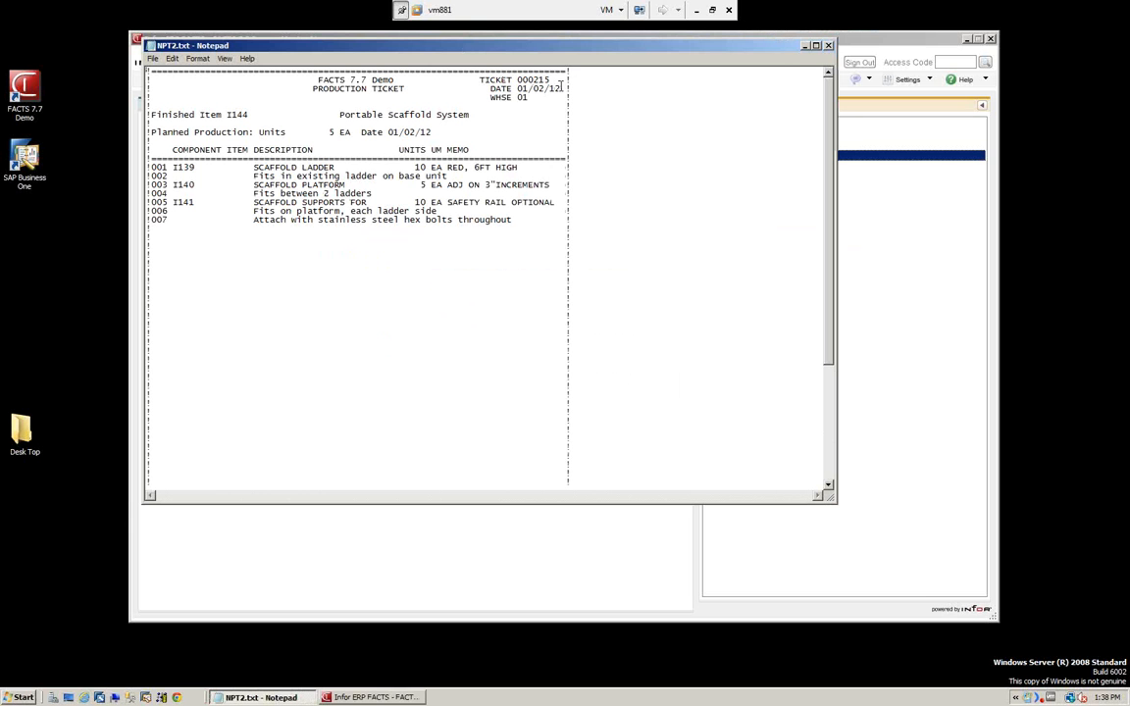
{"action": "left_click", "coordinate": [829, 46]}
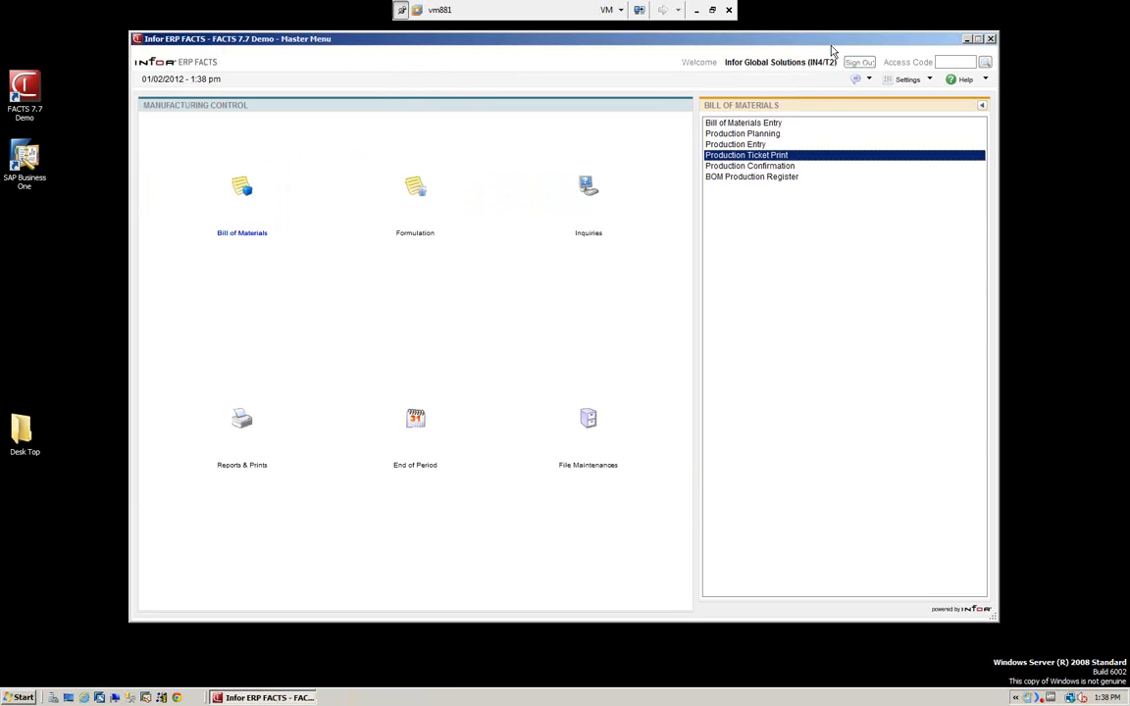
Try to print all production tickets for all warehouses again, using cutoff date 01/02/2012.
{"action": "left_click", "coordinate": [743, 162]}
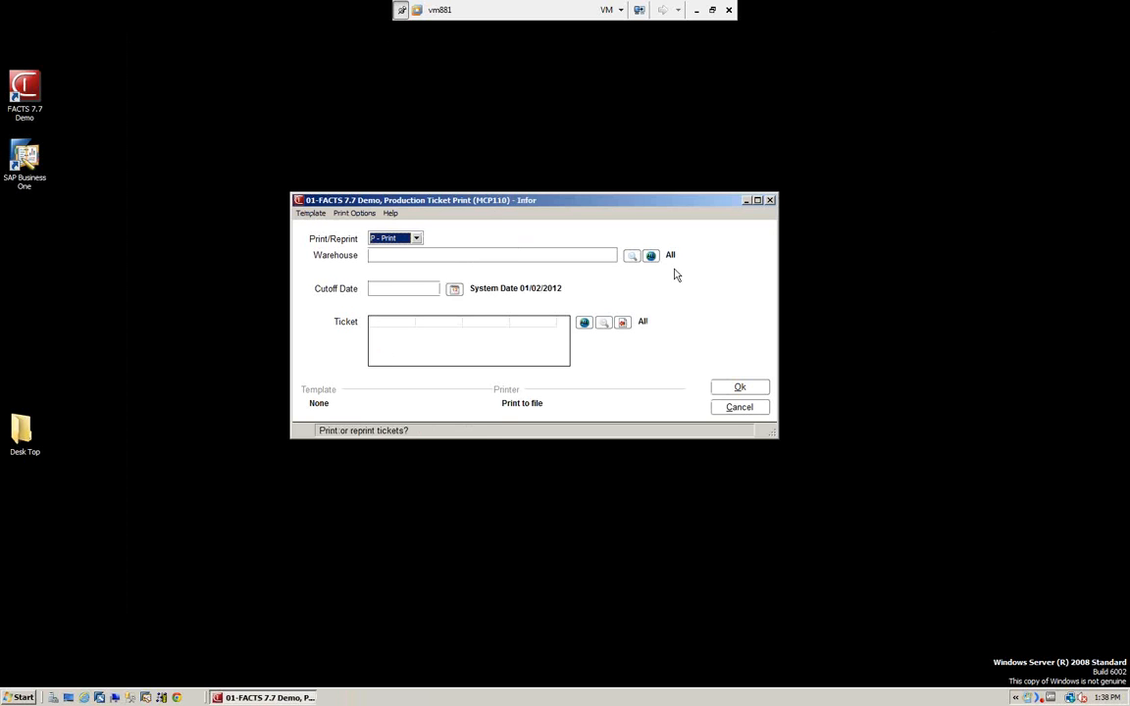
{"action": "left_click", "coordinate": [651, 256]}
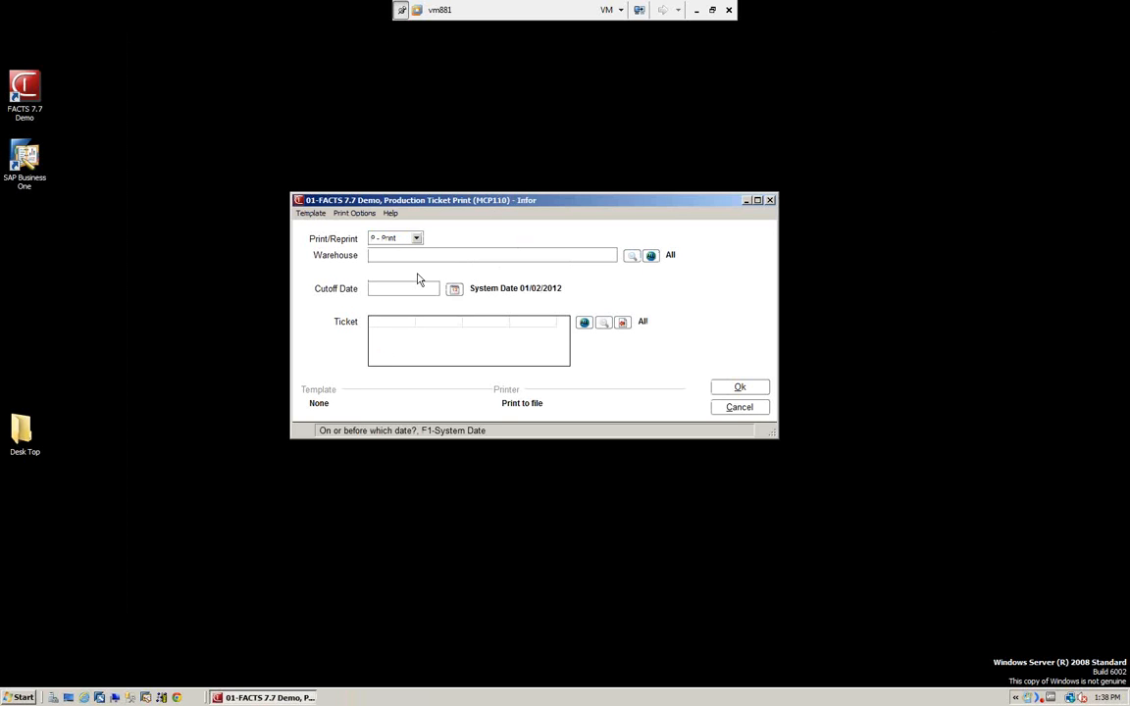
{"action": "type", "text": "01/02/2012"}
{"action": "key", "text": "Return"}
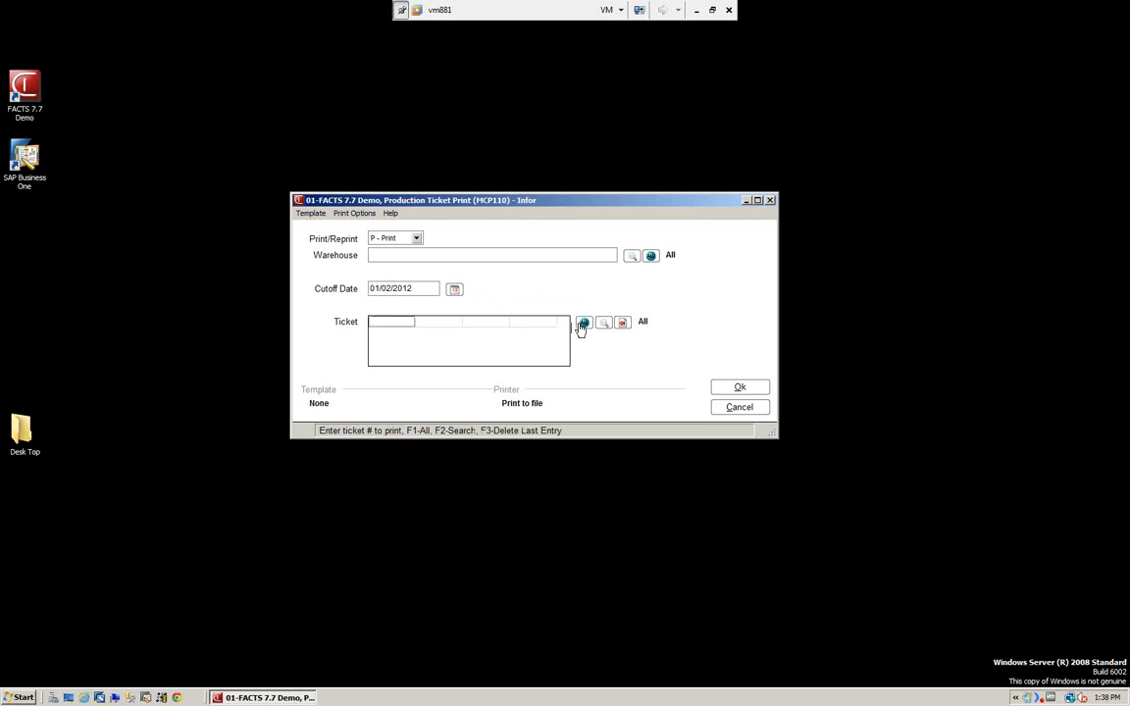
{"action": "key", "text": "Return"}
{"action": "left_click", "coordinate": [741, 388]}
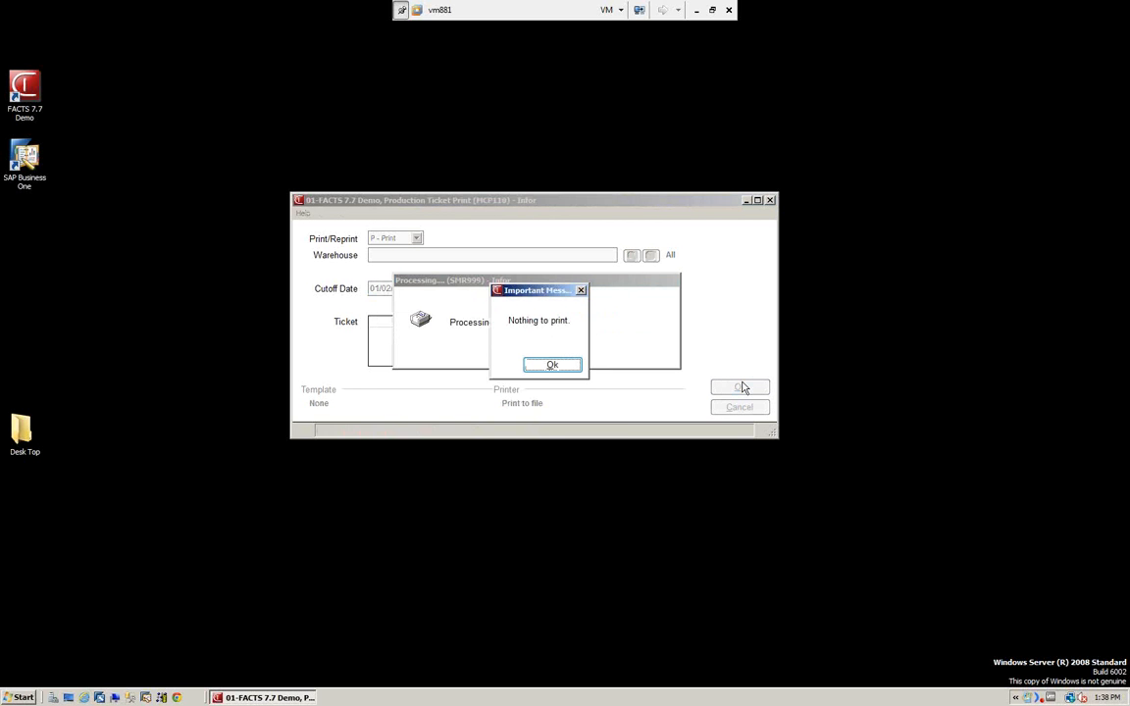
{"action": "left_click", "coordinate": [549, 369]}
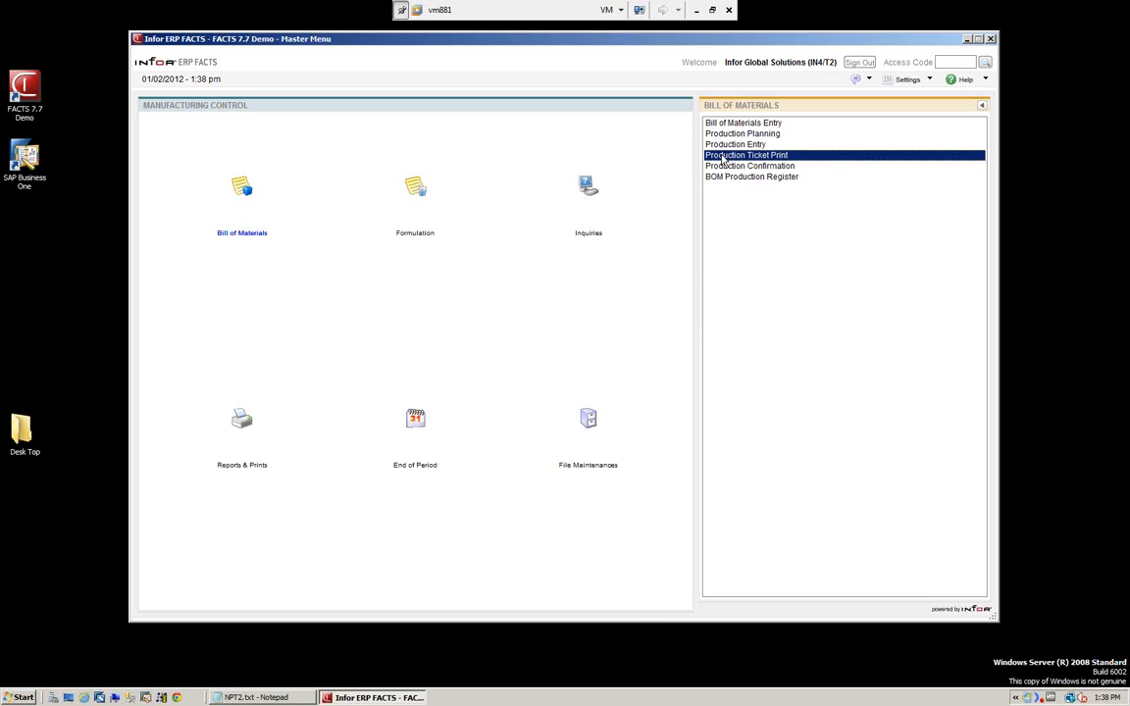
Open Production Ticket Print in Reprint mode and set the cutoff date to 01/02/2012.
{"action": "double_click", "coordinate": [726, 158]}
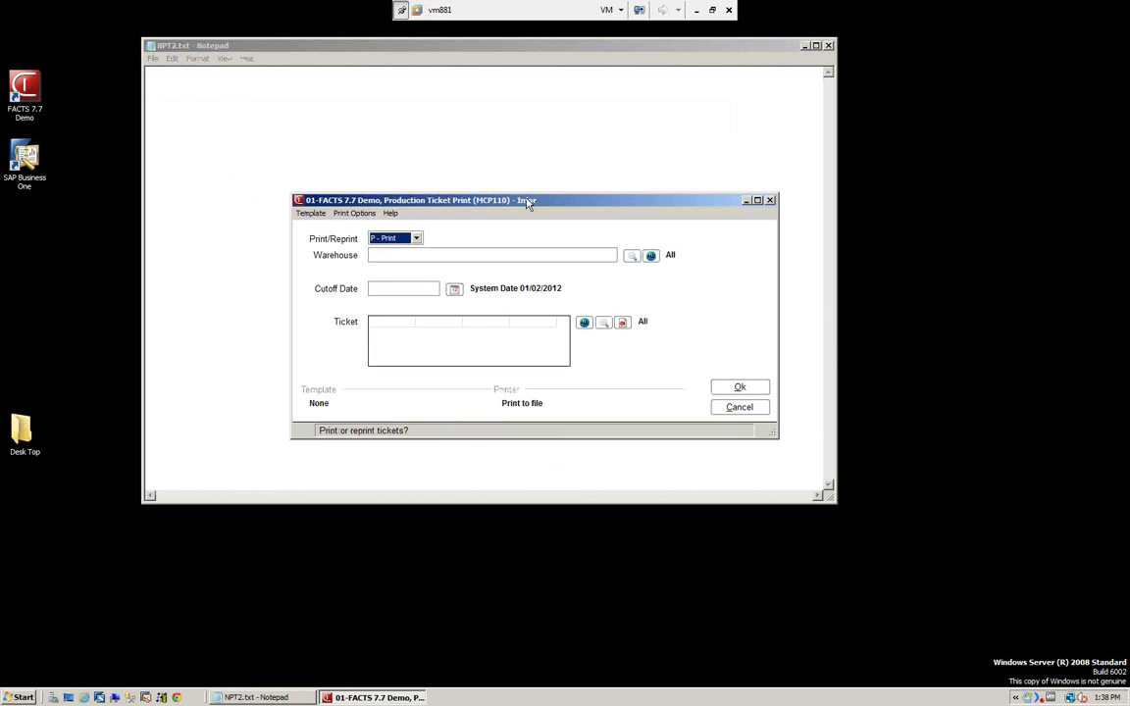
{"action": "left_click", "coordinate": [416, 239]}
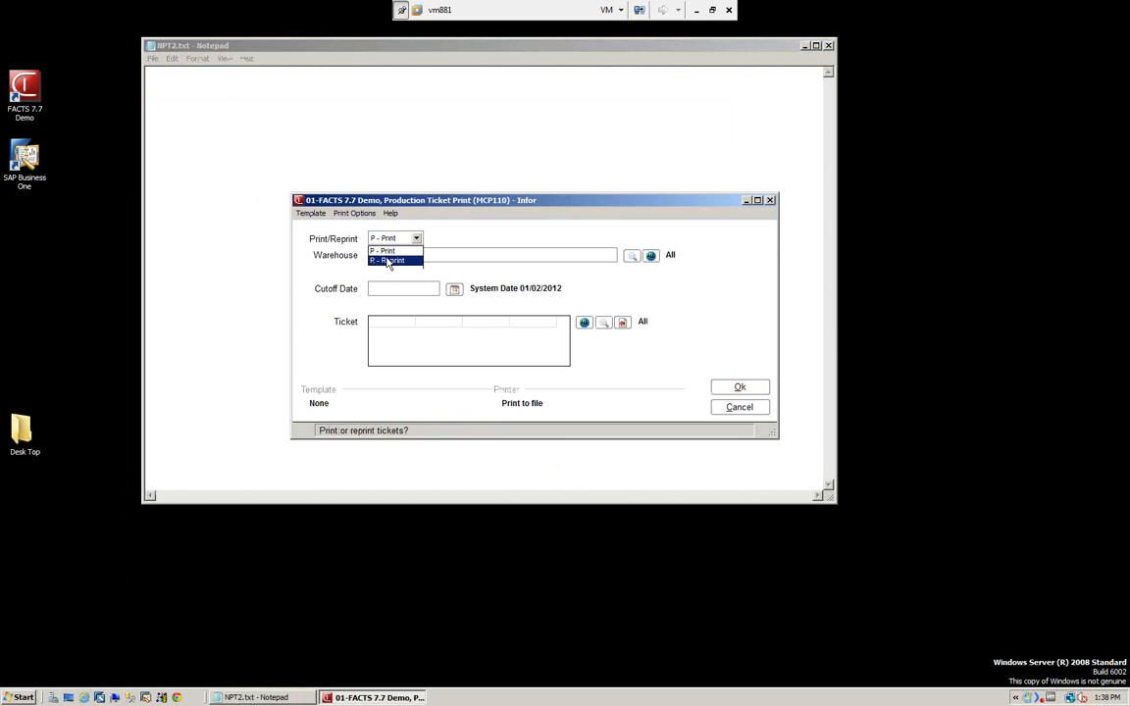
{"action": "left_click", "coordinate": [393, 260]}
{"action": "type", "text": "010212"}
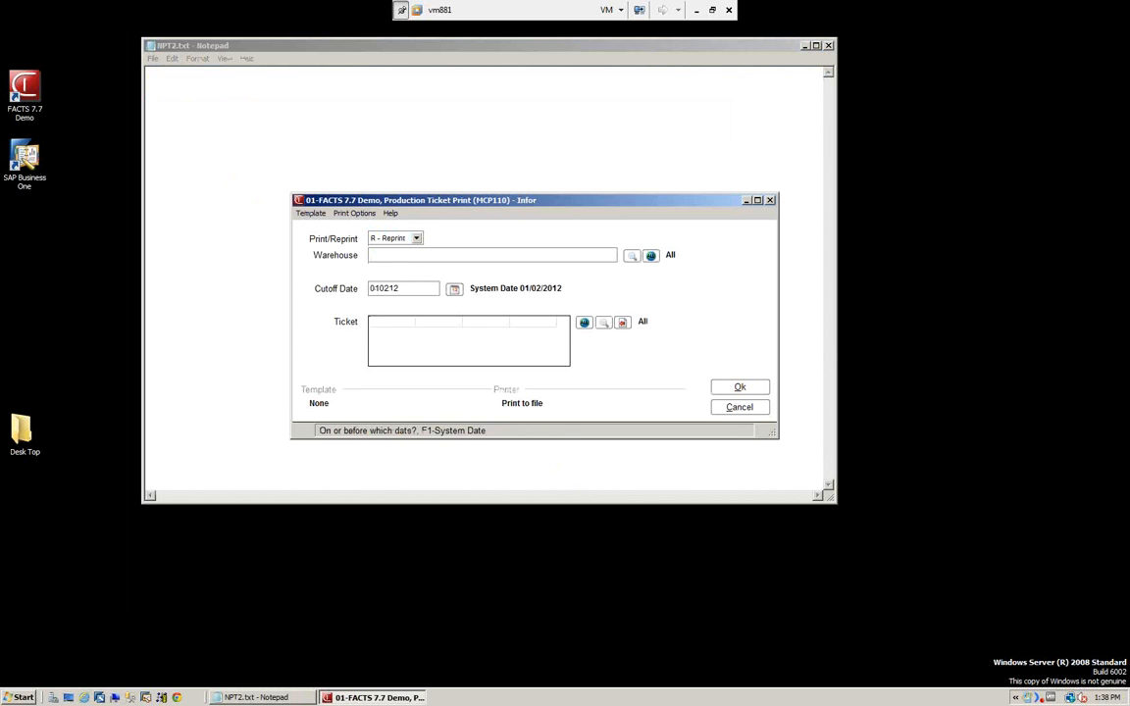
{"action": "key", "text": "Return"}
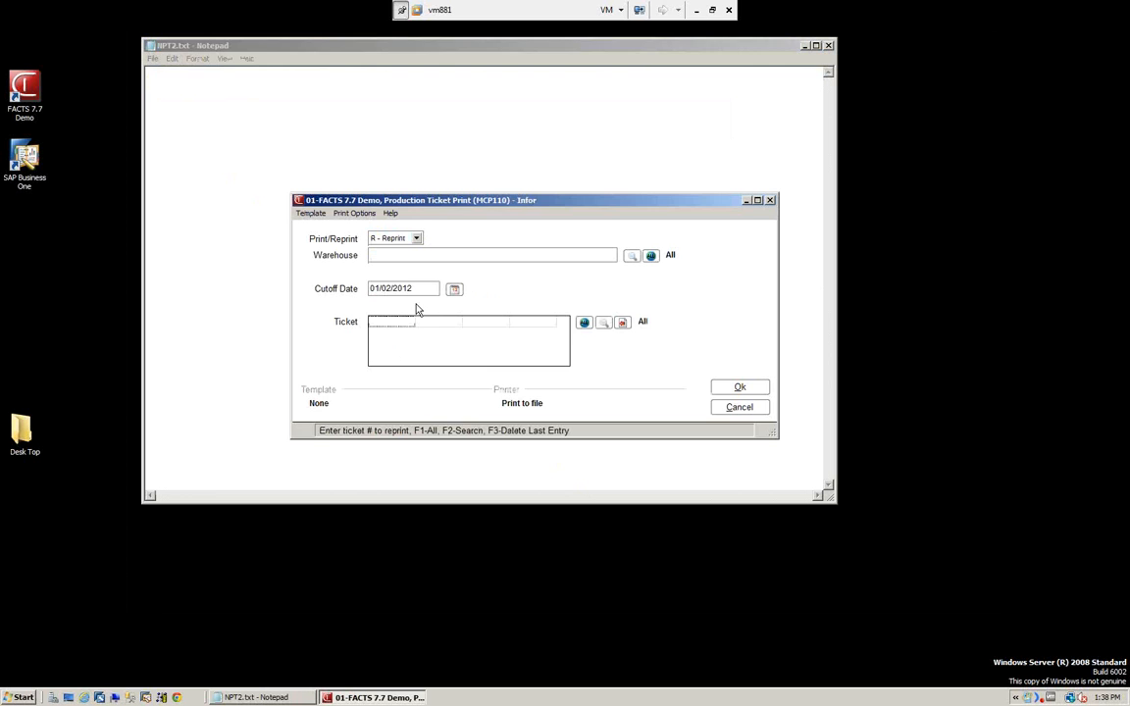
Find the I144 ticket entered 01/02/12, reprint it and close the generated ticket document.
{"action": "left_click", "coordinate": [606, 323]}
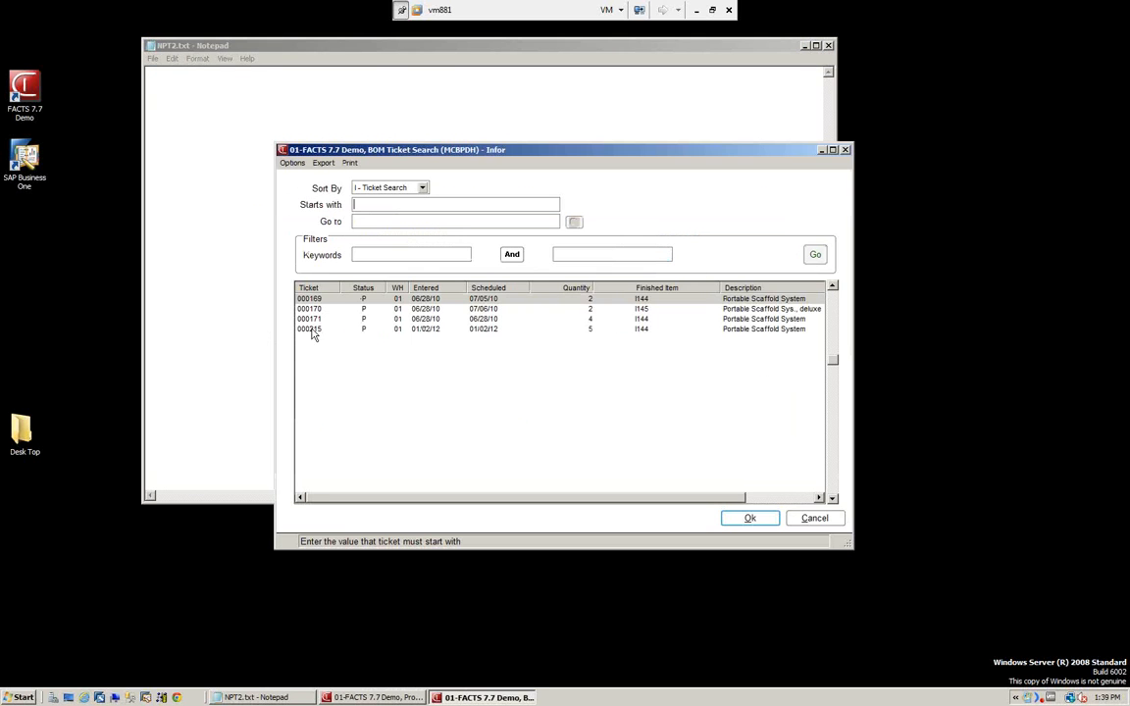
{"action": "left_click", "coordinate": [315, 329]}
{"action": "left_click", "coordinate": [752, 520]}
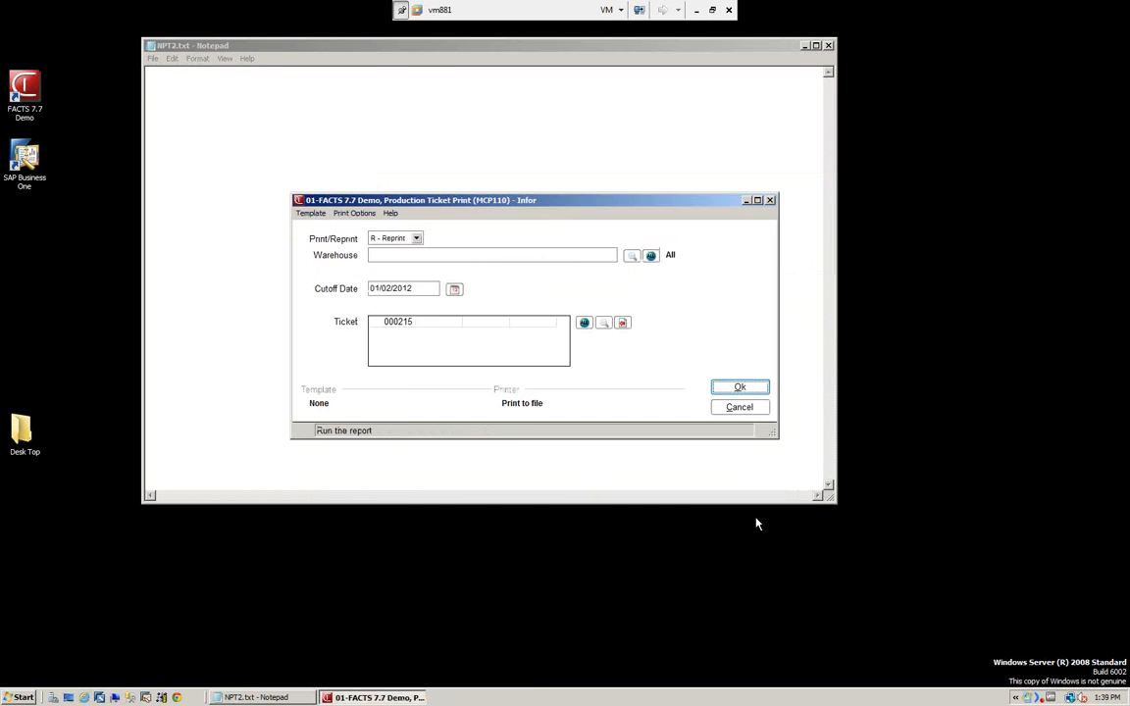
{"action": "left_click", "coordinate": [740, 389]}
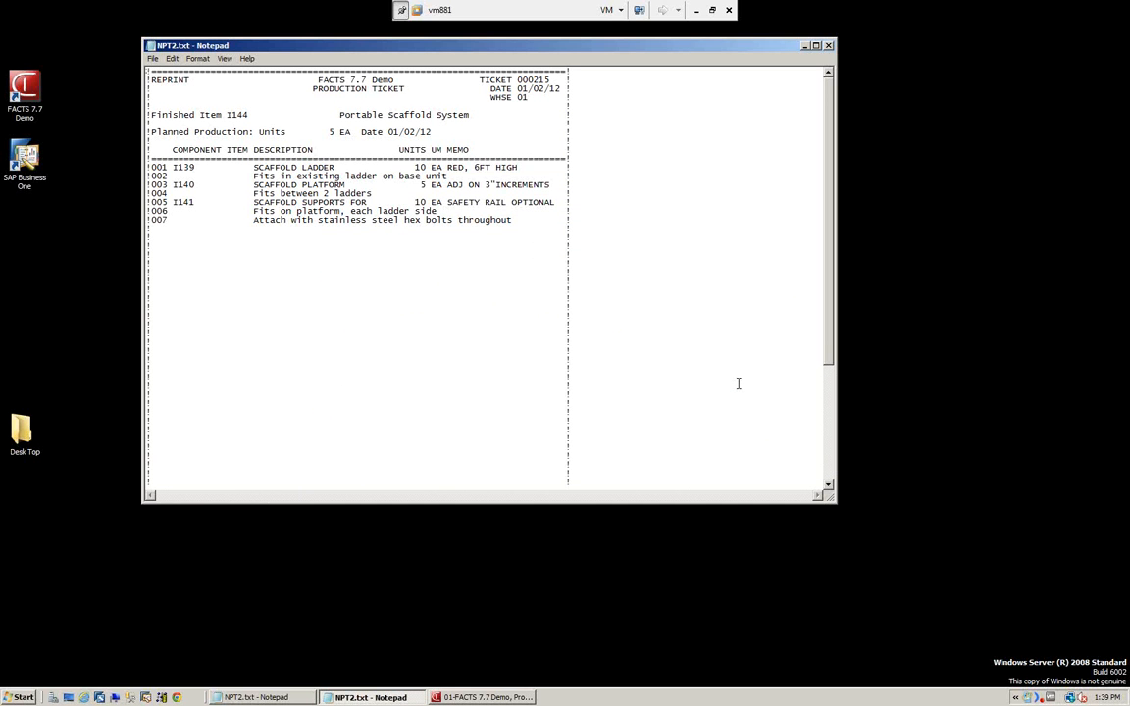
{"action": "left_click", "coordinate": [829, 45]}
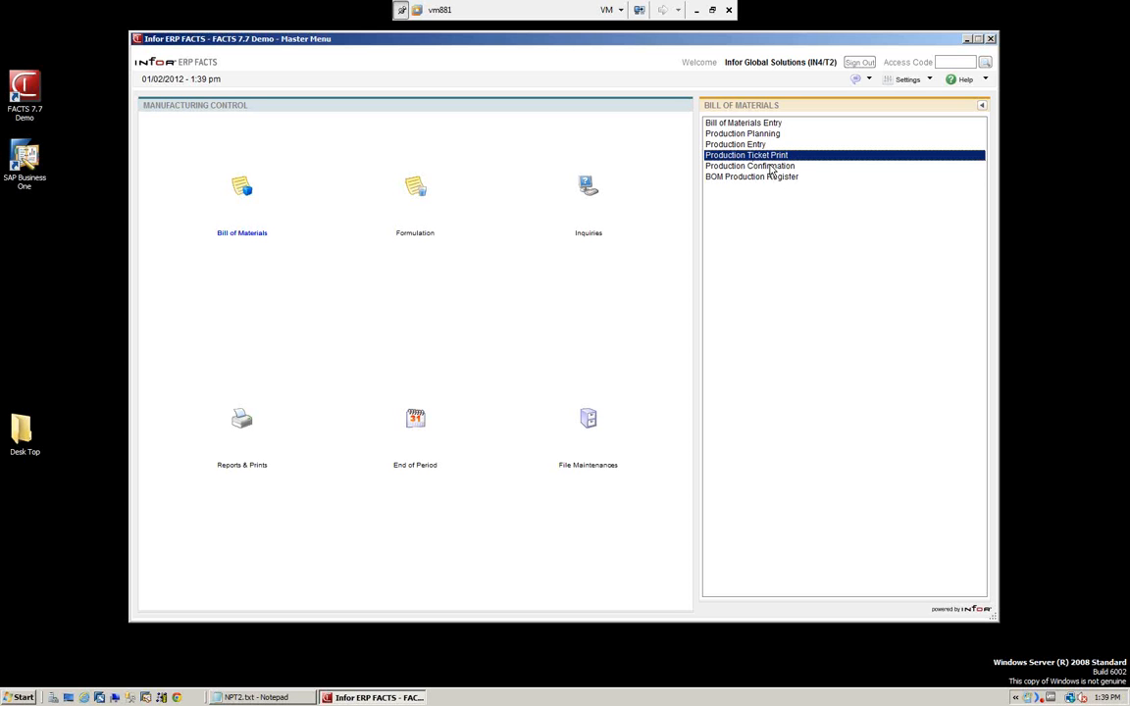
Open Production Confirmation, close the leftover blank text document and load the I144 ticket entered 01/02/12.
{"action": "left_click", "coordinate": [770, 167]}
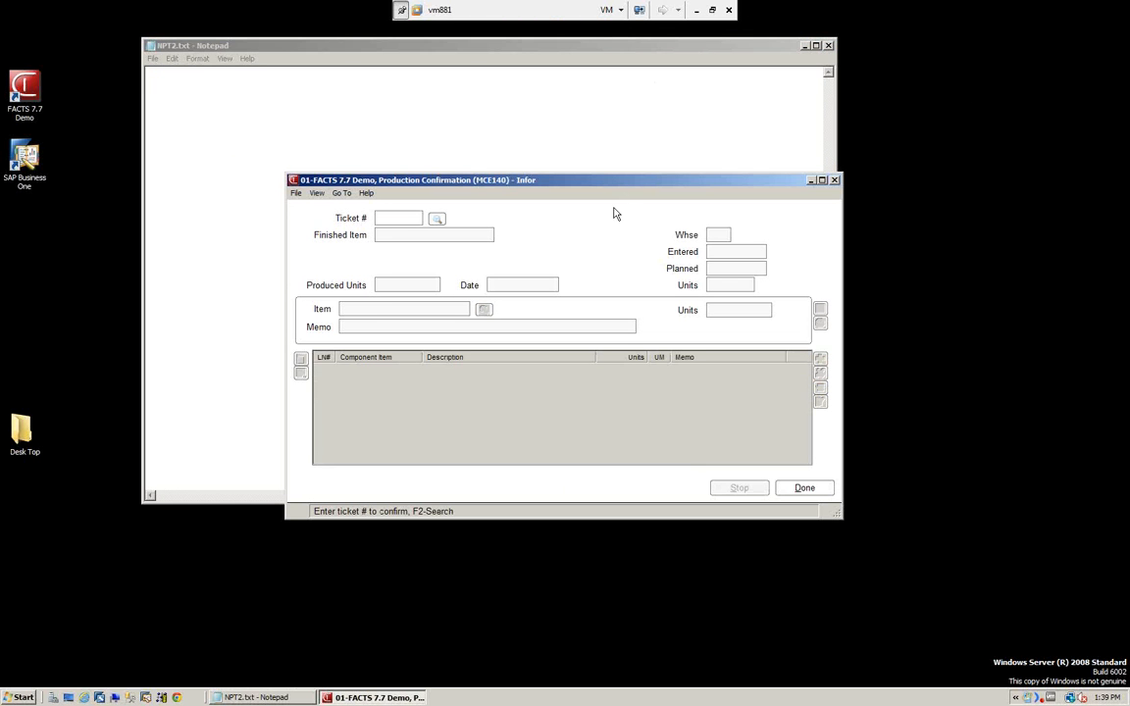
{"action": "left_click", "coordinate": [829, 46]}
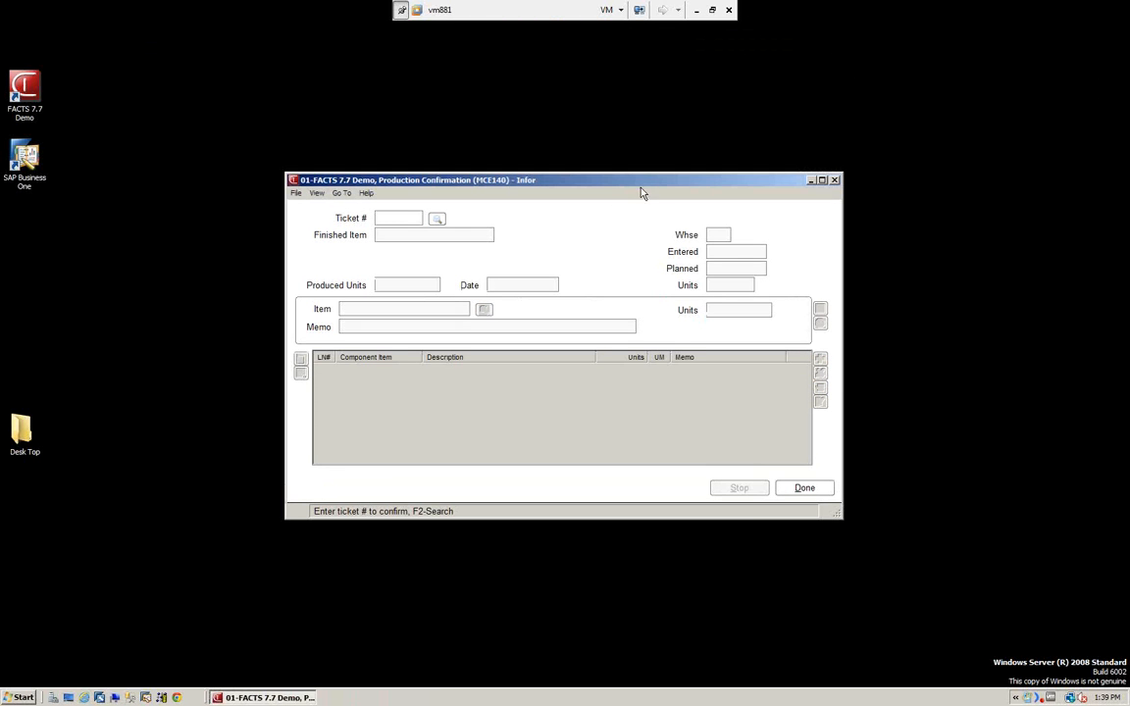
{"action": "left_click_drag", "start_coordinate": [622, 181], "coordinate": [611, 154]}
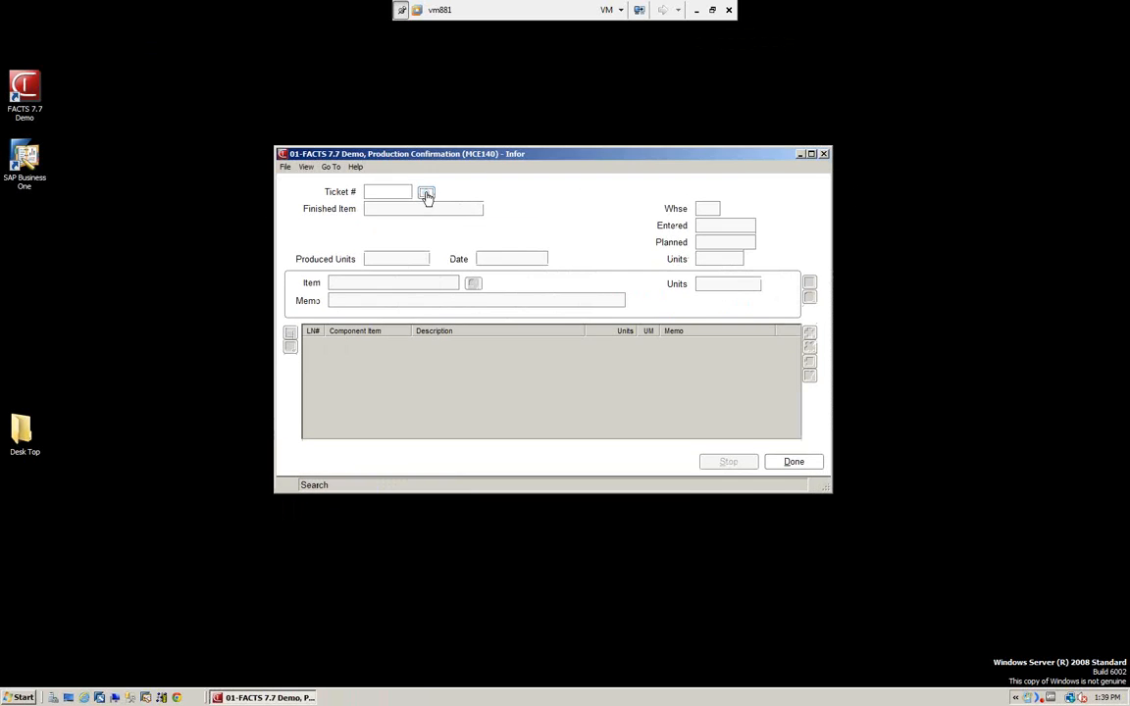
{"action": "left_click", "coordinate": [426, 193]}
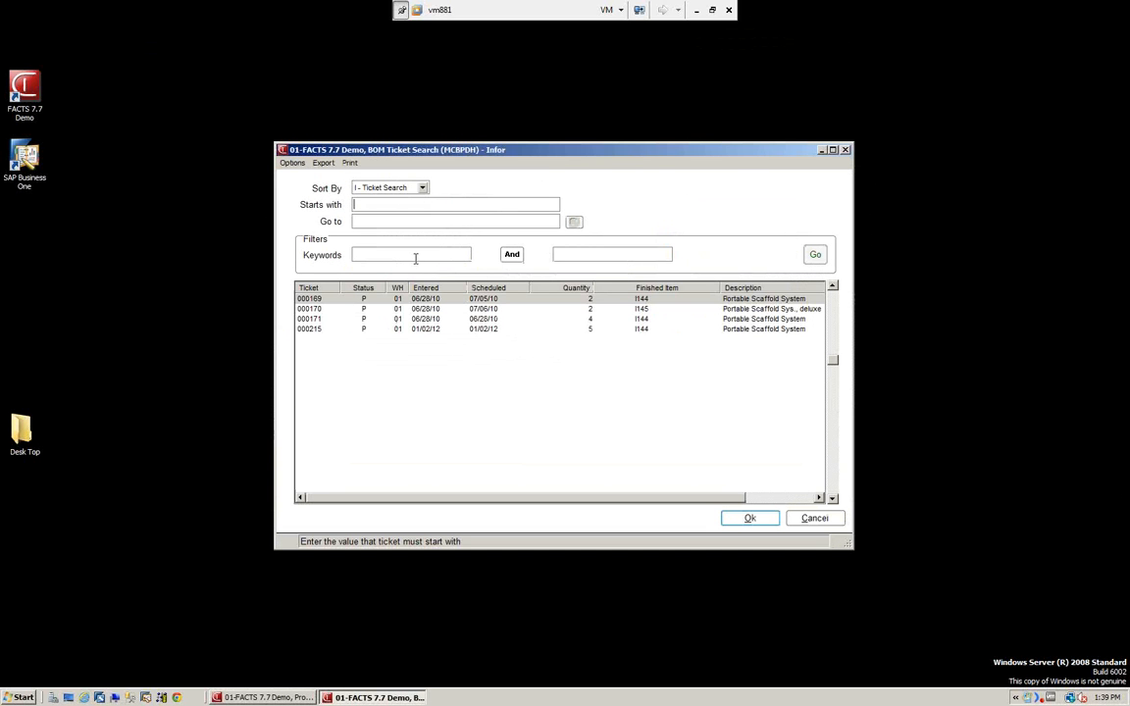
{"action": "left_click", "coordinate": [316, 330]}
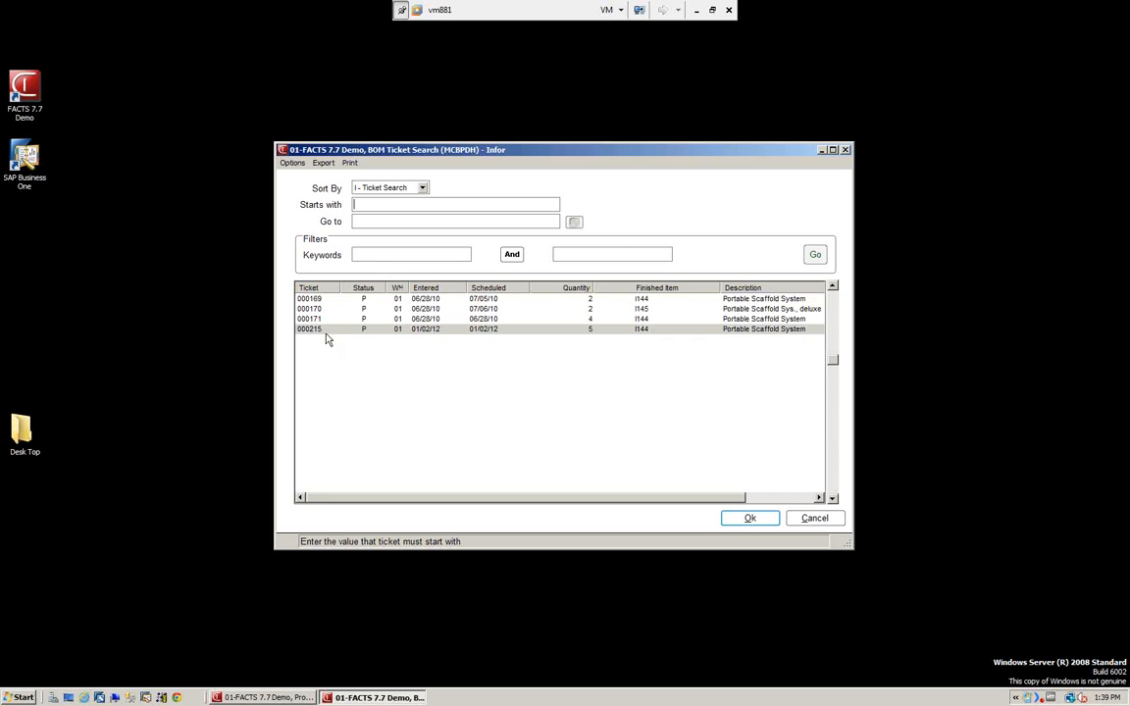
{"action": "left_click", "coordinate": [747, 519]}
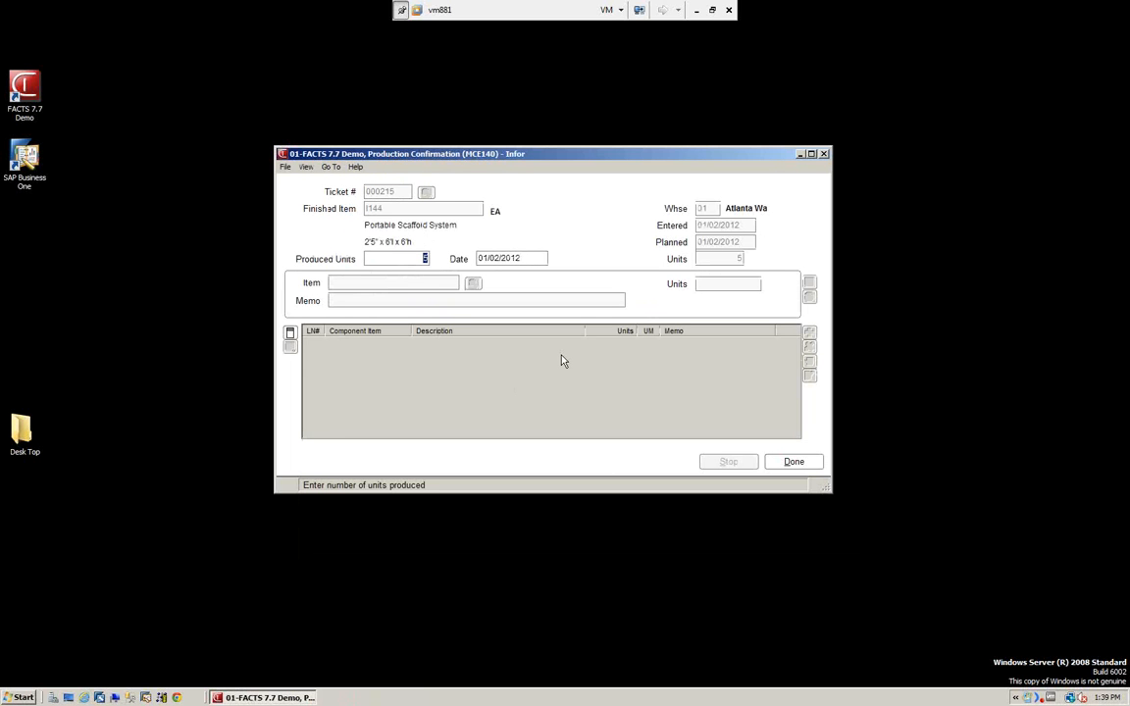
Confirm 4 produced units dated 01/02/2012, acknowledge the component availability messages, and finish Production Confirmation.
{"action": "type", "text": "4"}
{"action": "key", "text": "Tab"}
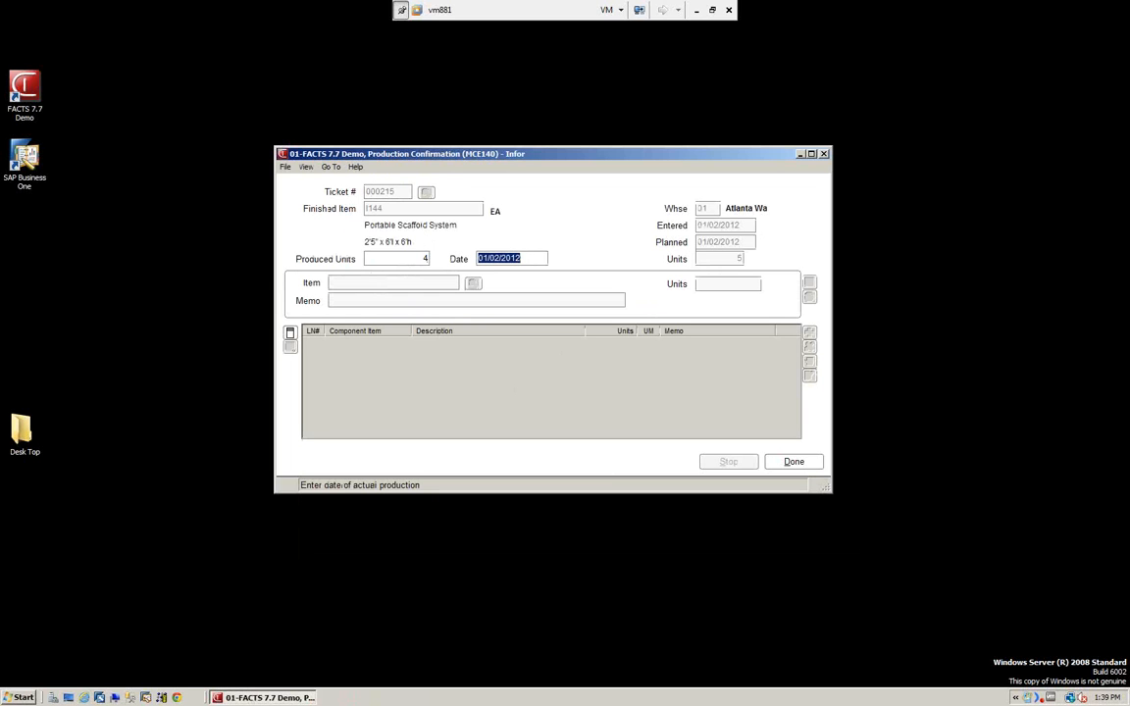
{"action": "key", "text": "Return"}
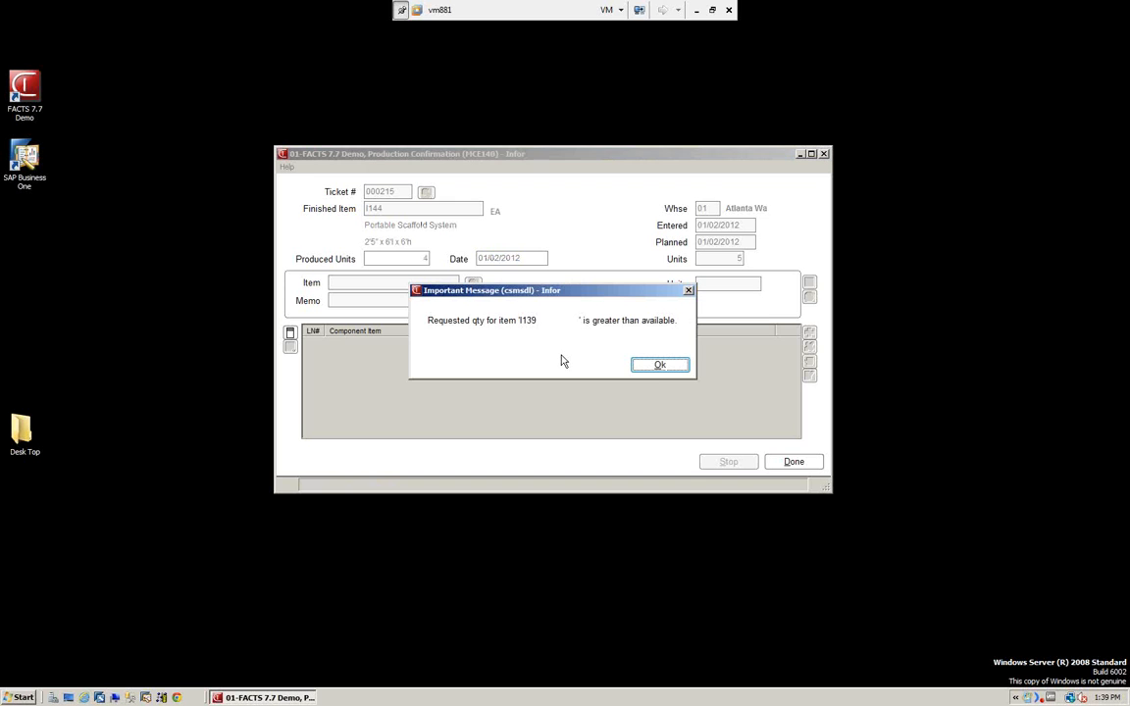
{"action": "left_click", "coordinate": [653, 368]}
{"action": "left_click", "coordinate": [655, 369]}
{"action": "left_click", "coordinate": [658, 366]}
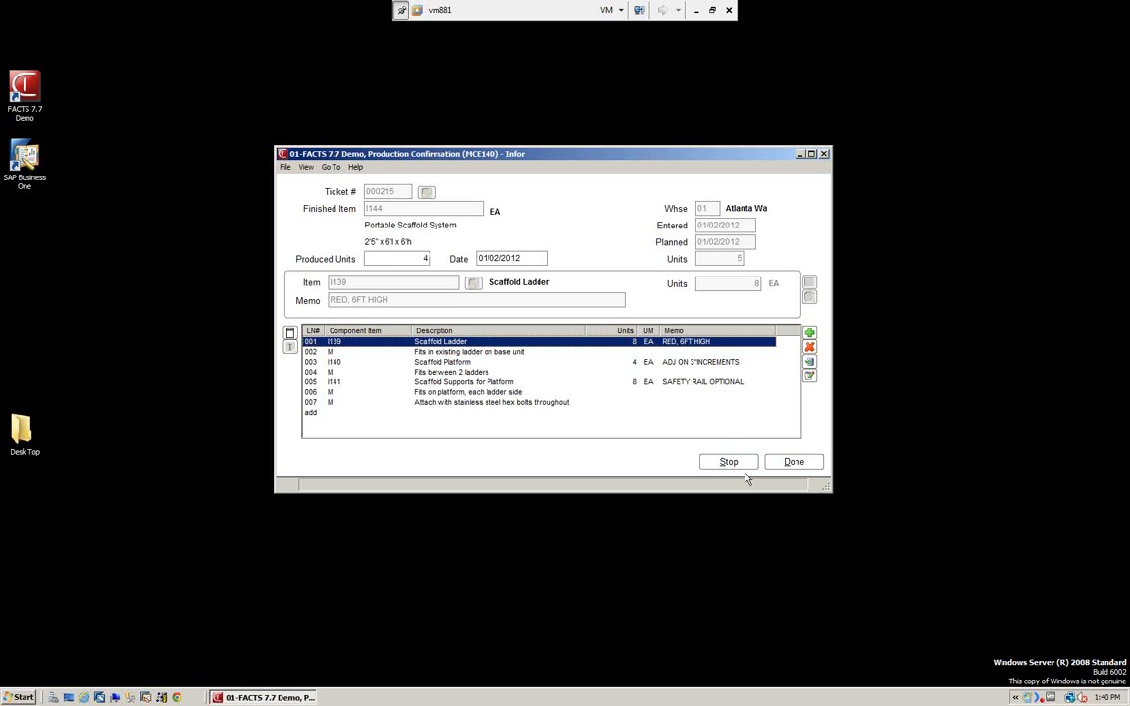
{"action": "left_click", "coordinate": [794, 466]}
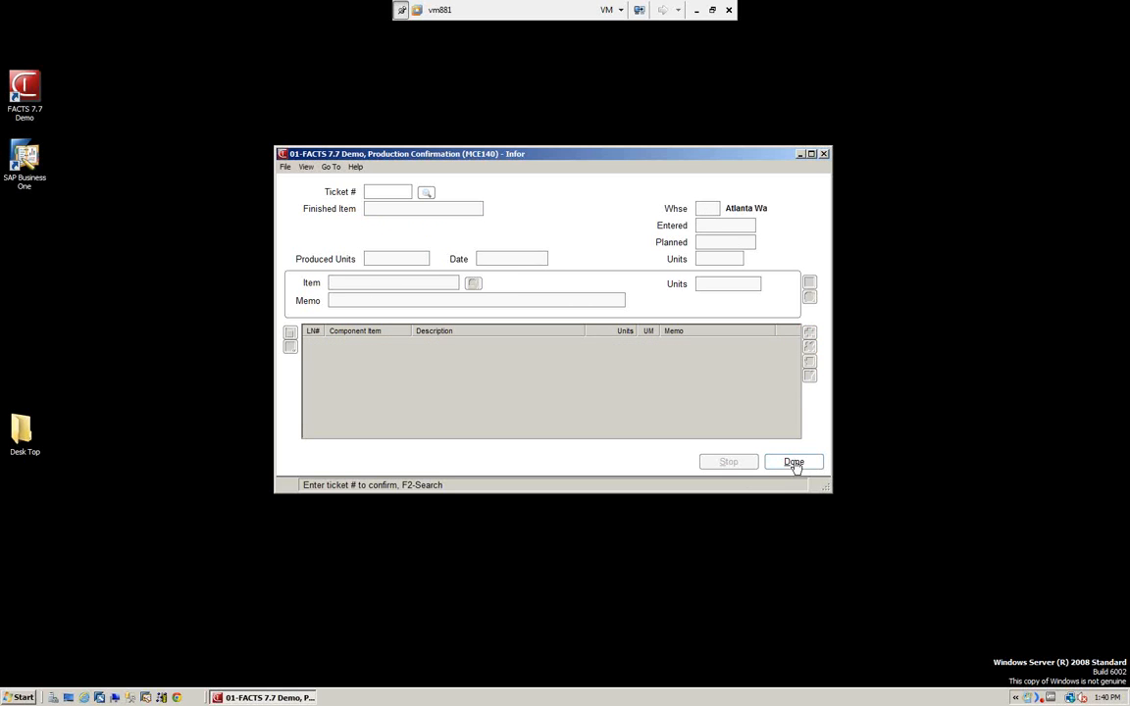
{"action": "left_click", "coordinate": [793, 463]}
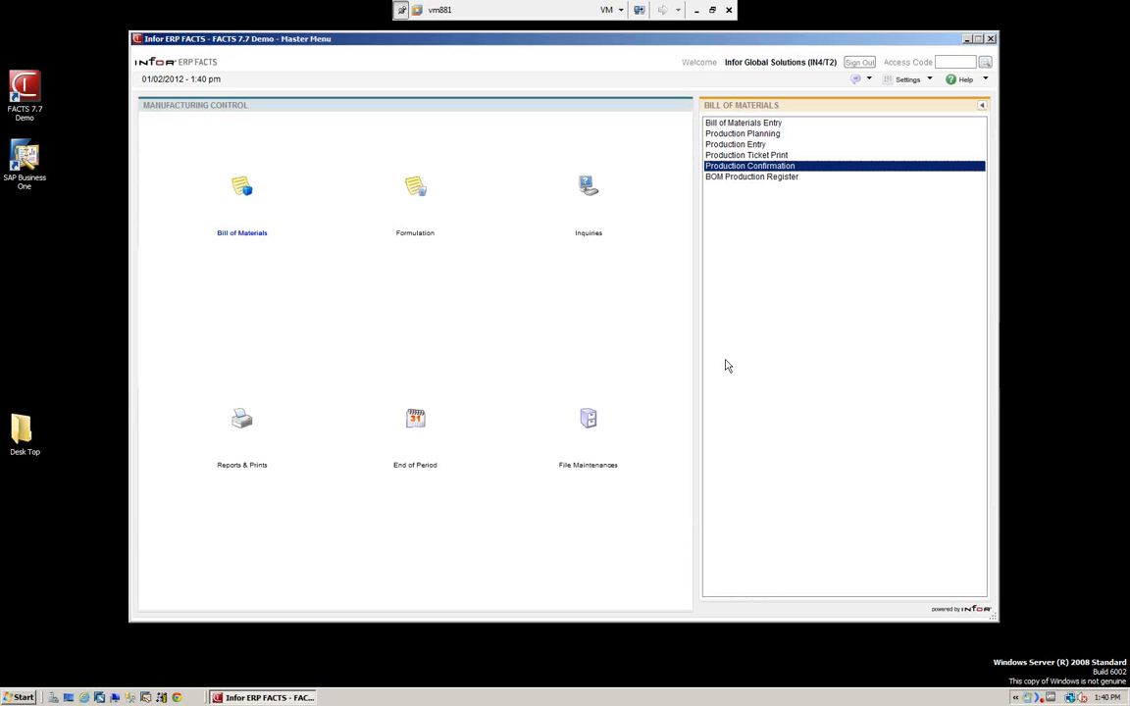
Run the BOM Production Register for all tickets and warehouses with register date 06/15/2010, acknowledging the date message.
{"action": "left_click", "coordinate": [755, 181]}
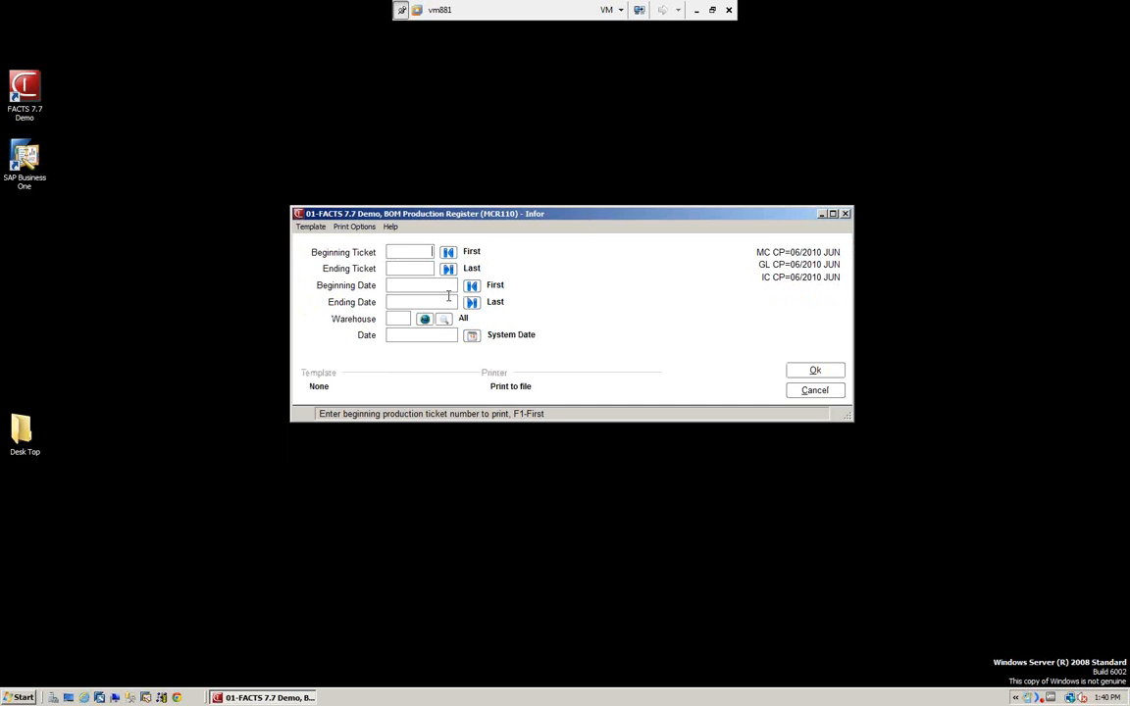
{"action": "left_click", "coordinate": [392, 336]}
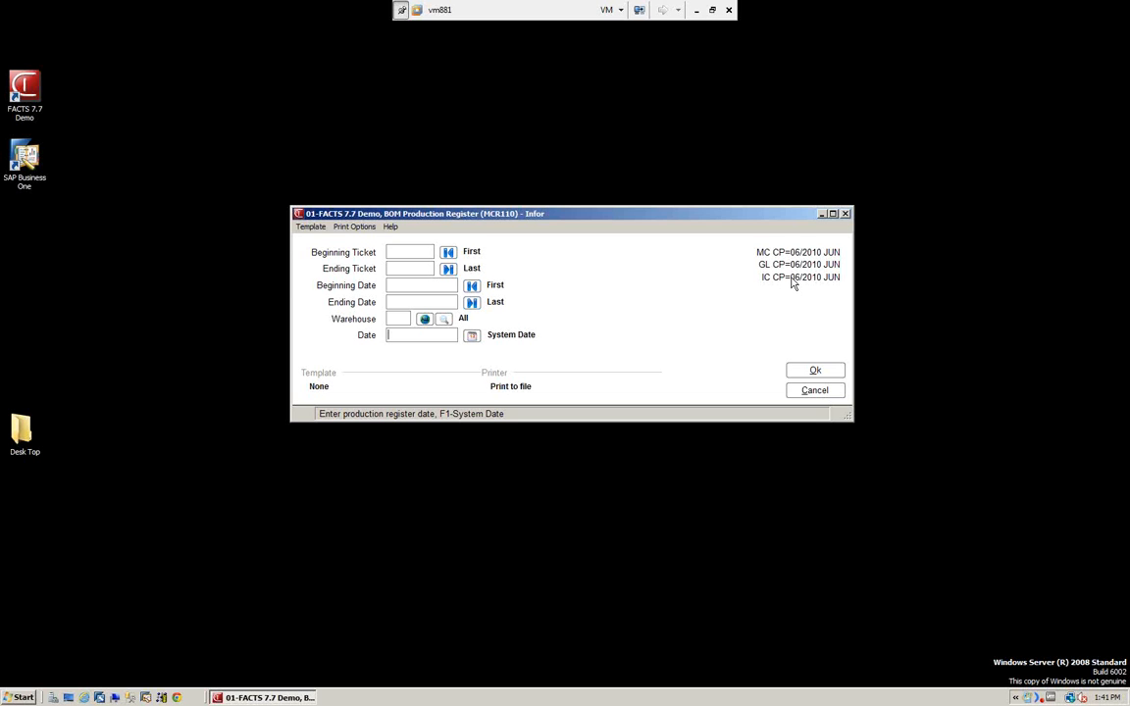
{"action": "type", "text": "061510"}
{"action": "key", "text": "Return"}
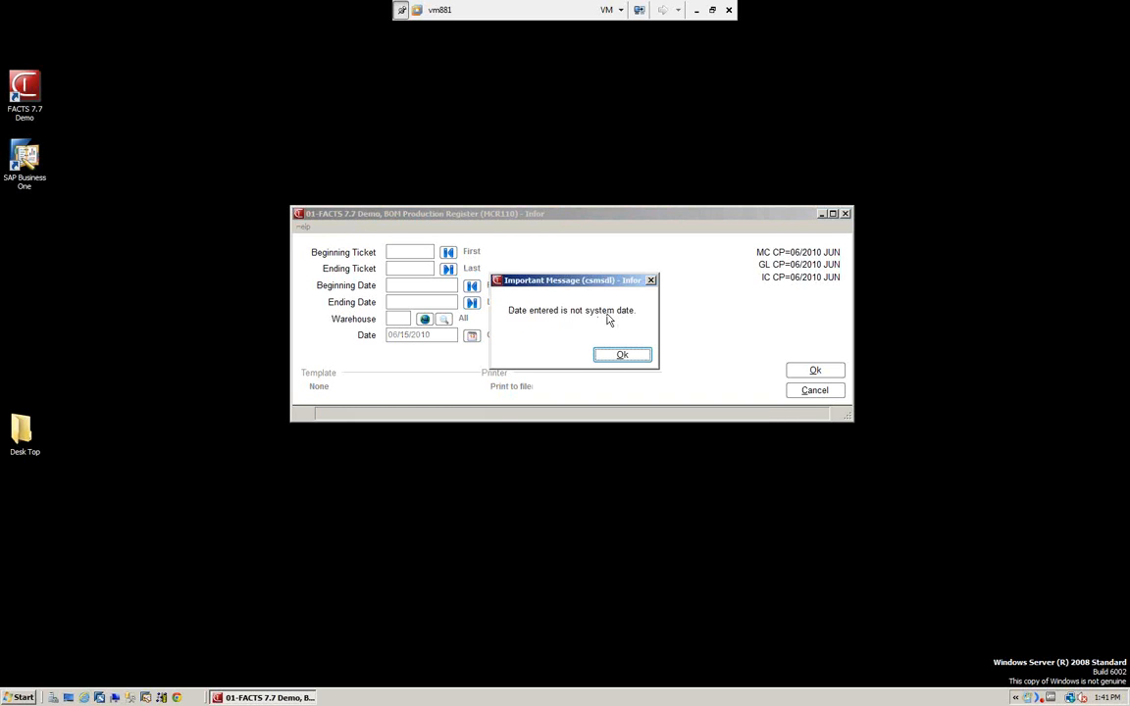
{"action": "left_click", "coordinate": [622, 357]}
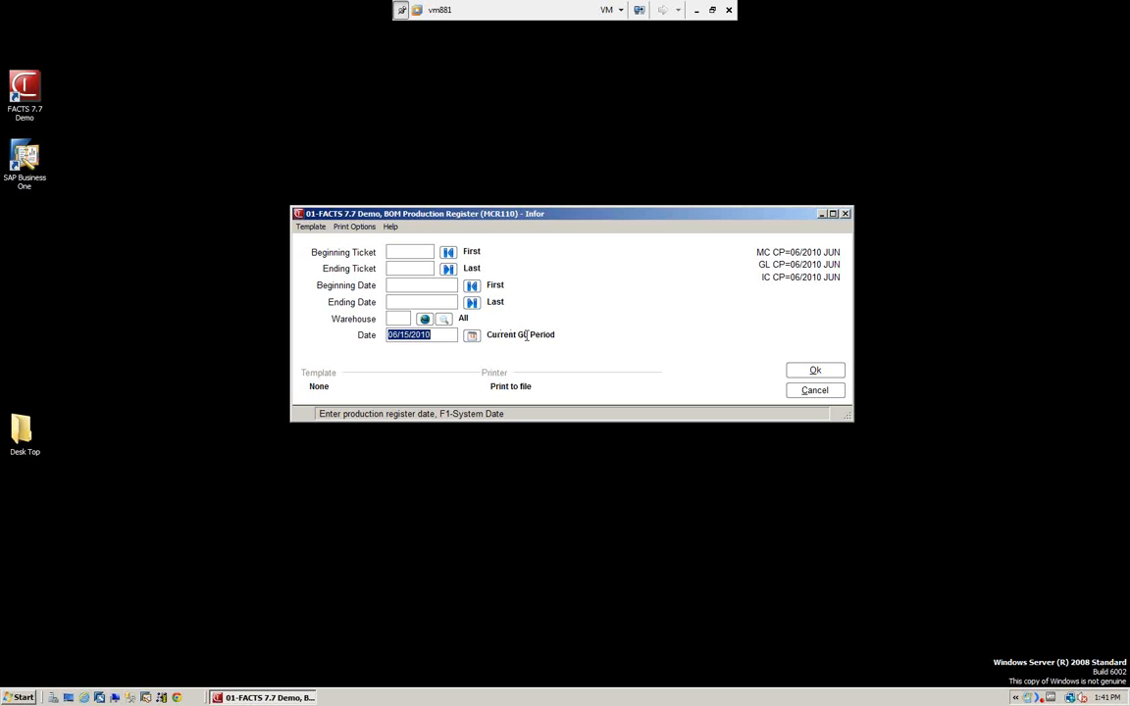
{"action": "left_click", "coordinate": [804, 371]}
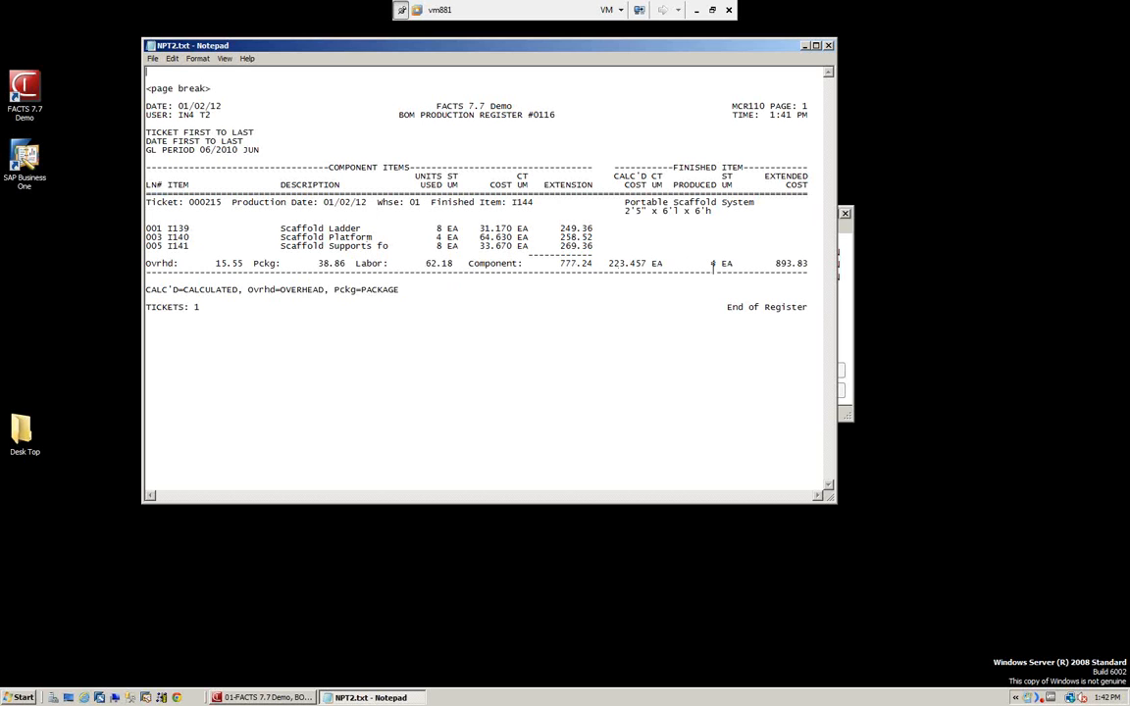
Close the register document, print the GL distribution, and review it full screen before closing it.
{"action": "left_click", "coordinate": [829, 45]}
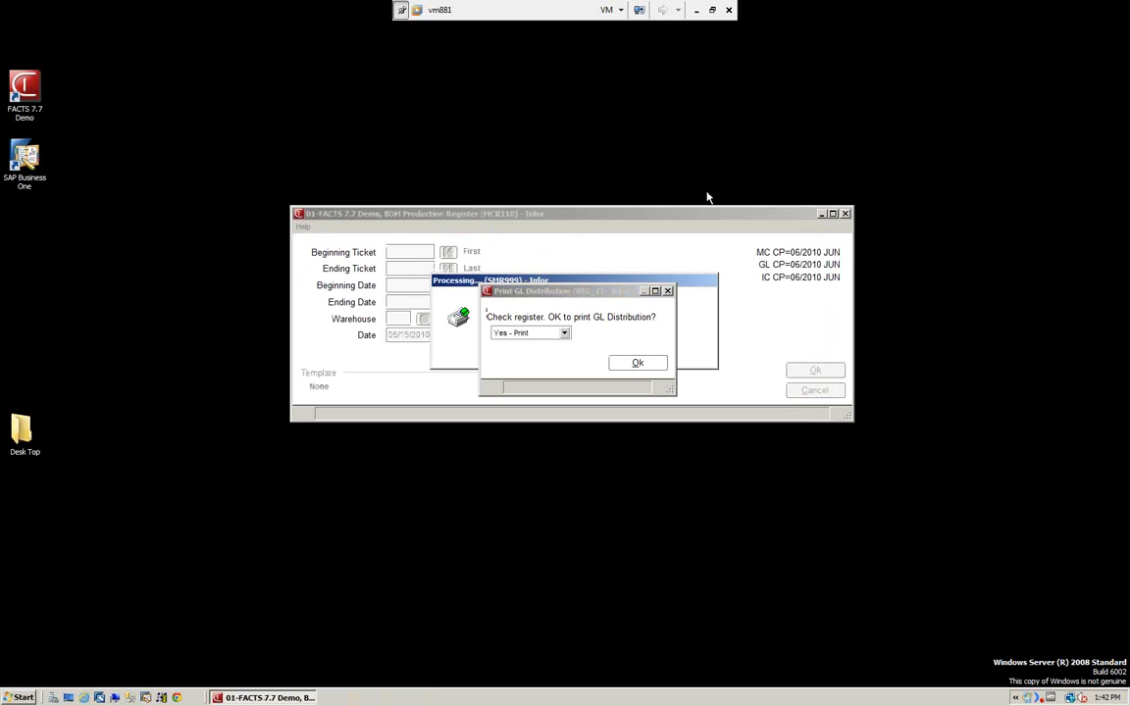
{"action": "left_click", "coordinate": [637, 365]}
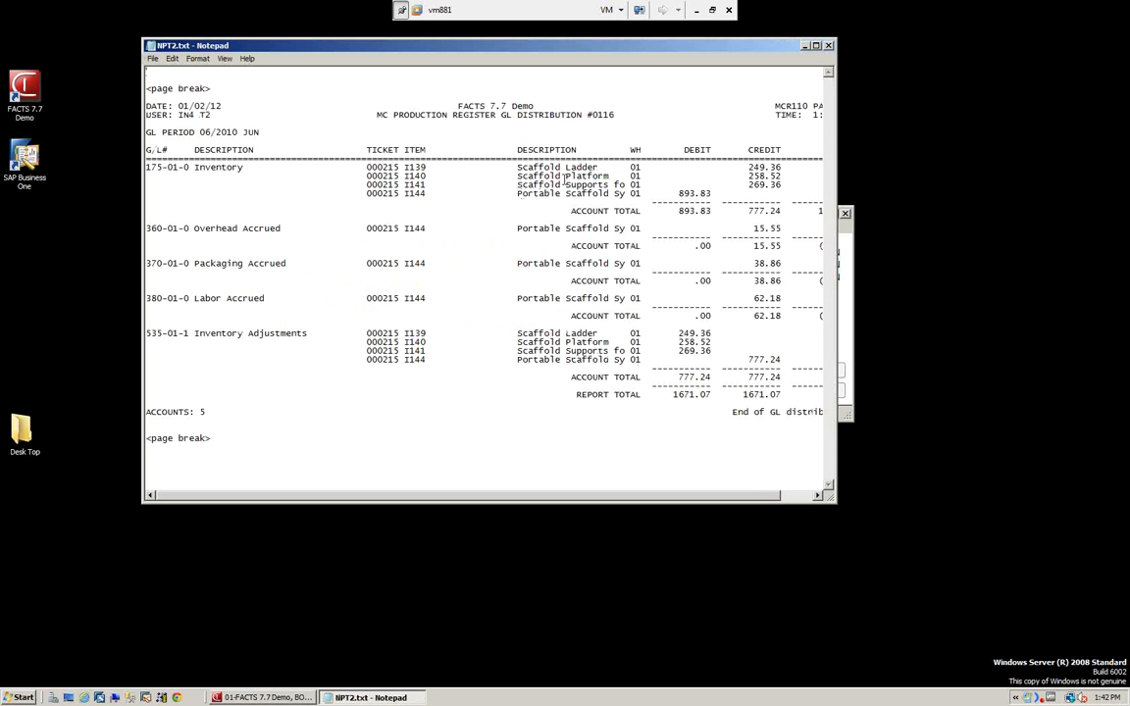
{"action": "left_click", "coordinate": [815, 46]}
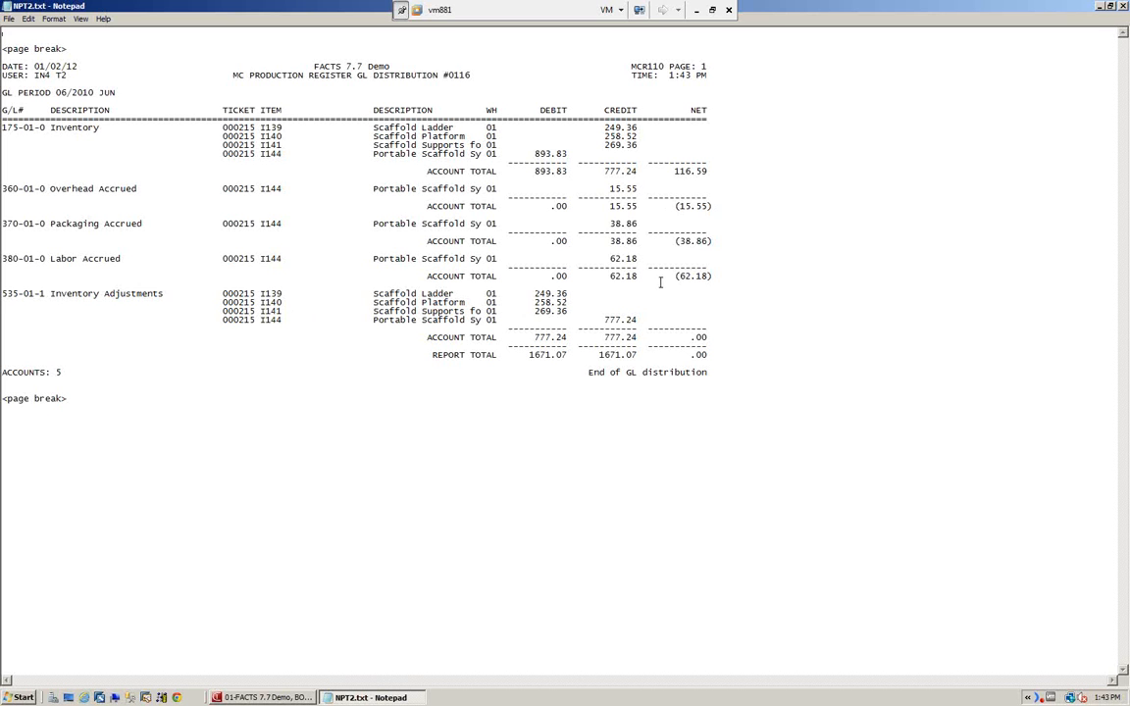
{"action": "left_click", "coordinate": [1123, 7]}
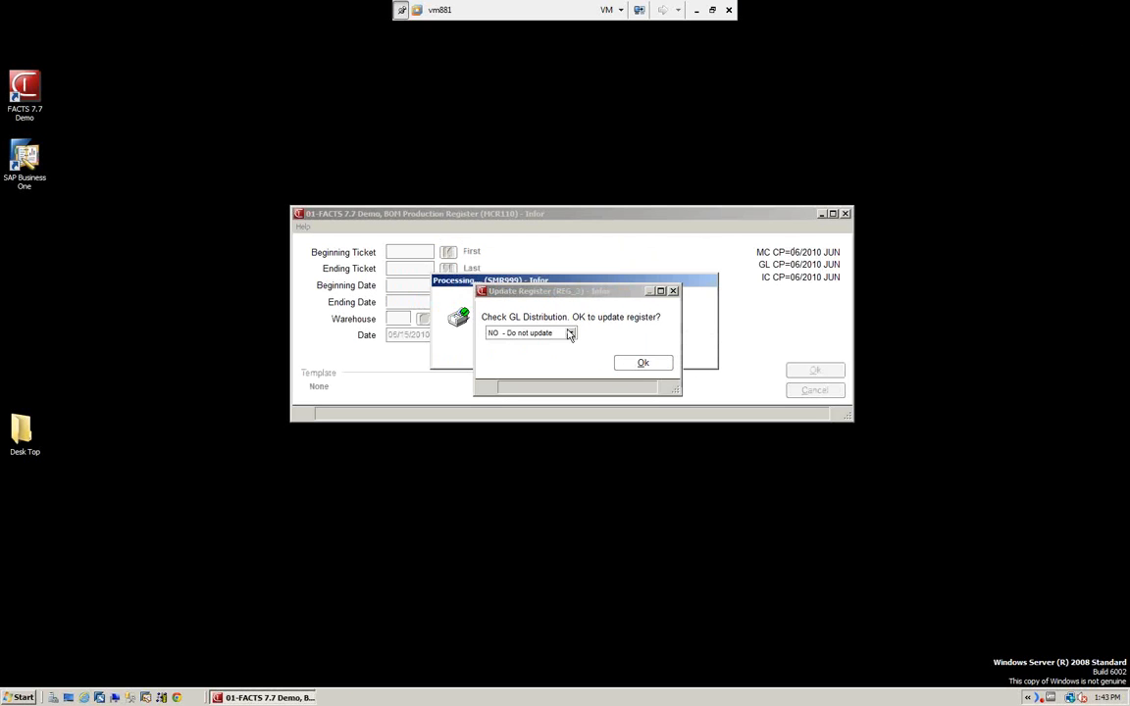
Approve the register update with YES - Update and acknowledge the BOM production update and GL posting messages.
{"action": "left_click", "coordinate": [570, 335]}
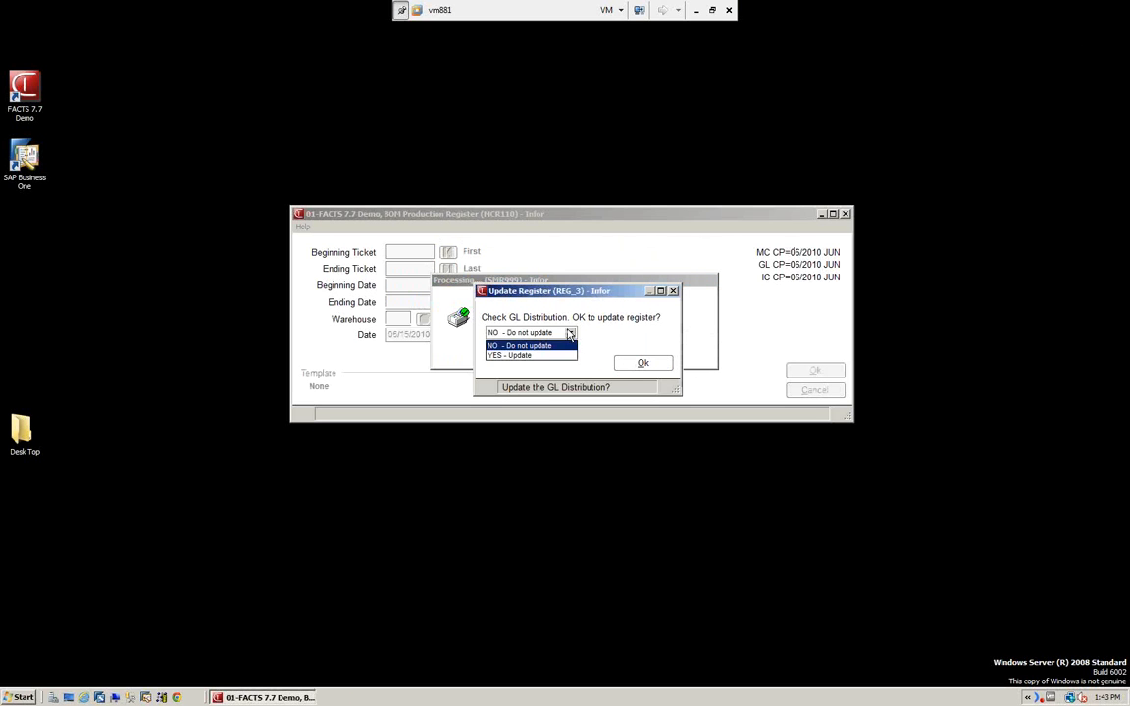
{"action": "left_click", "coordinate": [515, 351]}
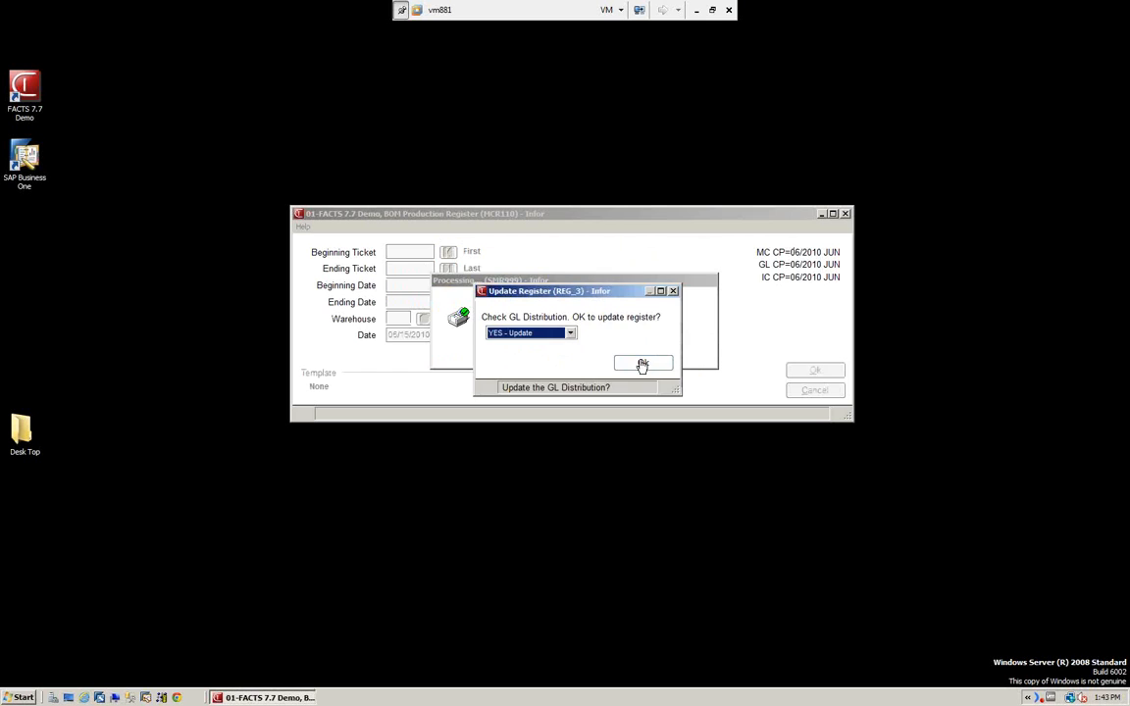
{"action": "left_click", "coordinate": [642, 364]}
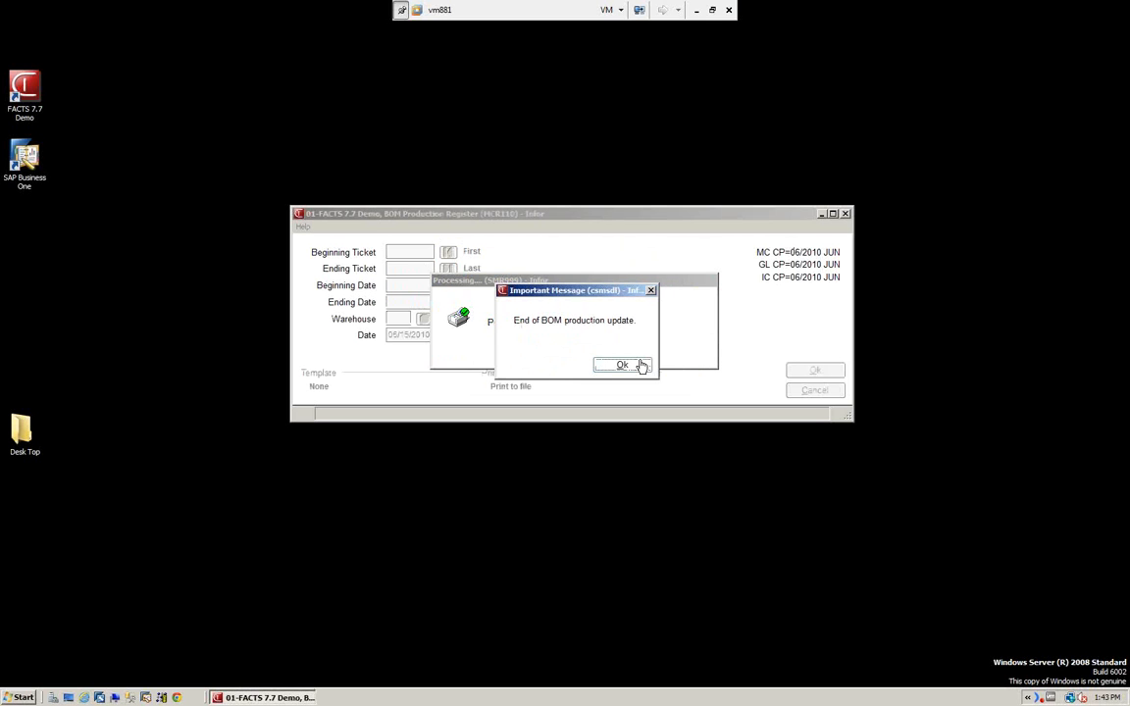
{"action": "left_click", "coordinate": [625, 366]}
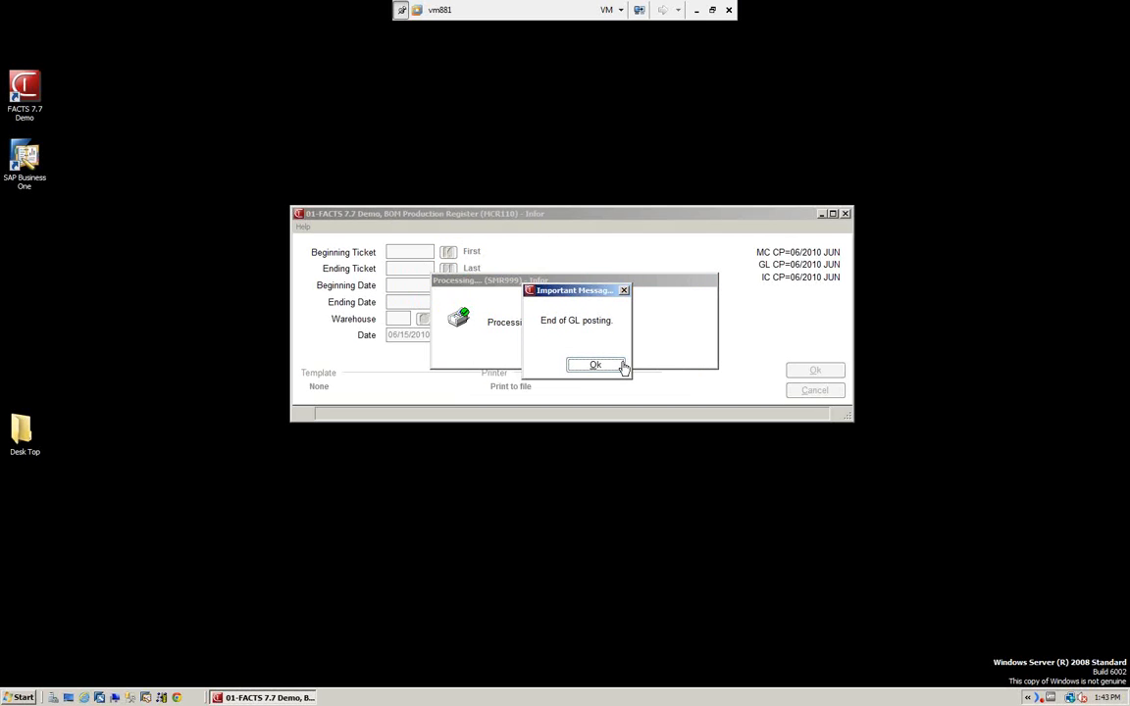
{"action": "left_click", "coordinate": [618, 366]}
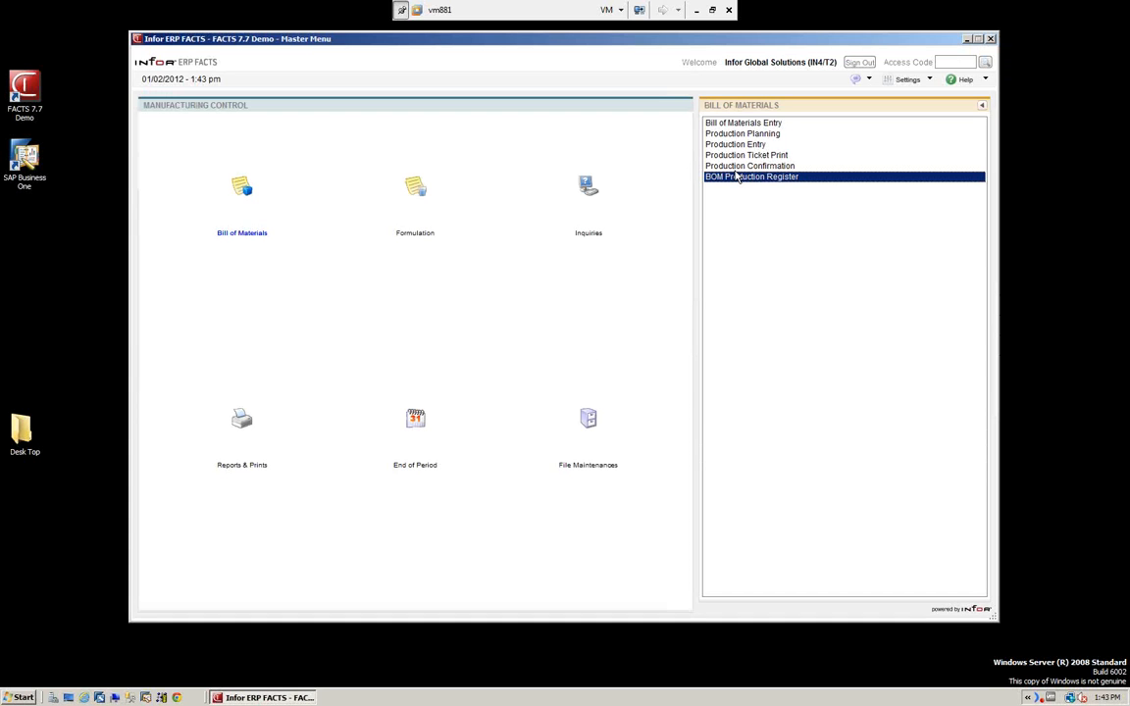
Rerun the BOM Production Register for all tickets and warehouses dated 06/15/2010 to check for remaining entries, acknowledging the messages.
{"action": "left_click", "coordinate": [736, 180]}
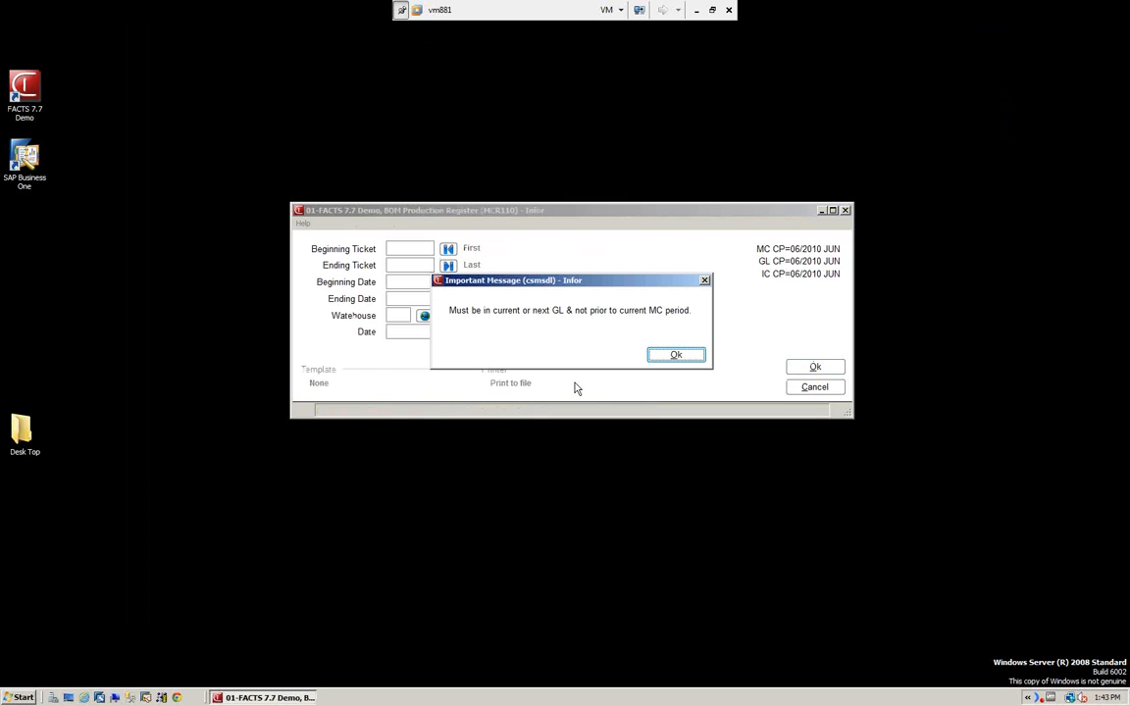
{"action": "left_click", "coordinate": [676, 355]}
{"action": "type", "text": "06/15/20"}
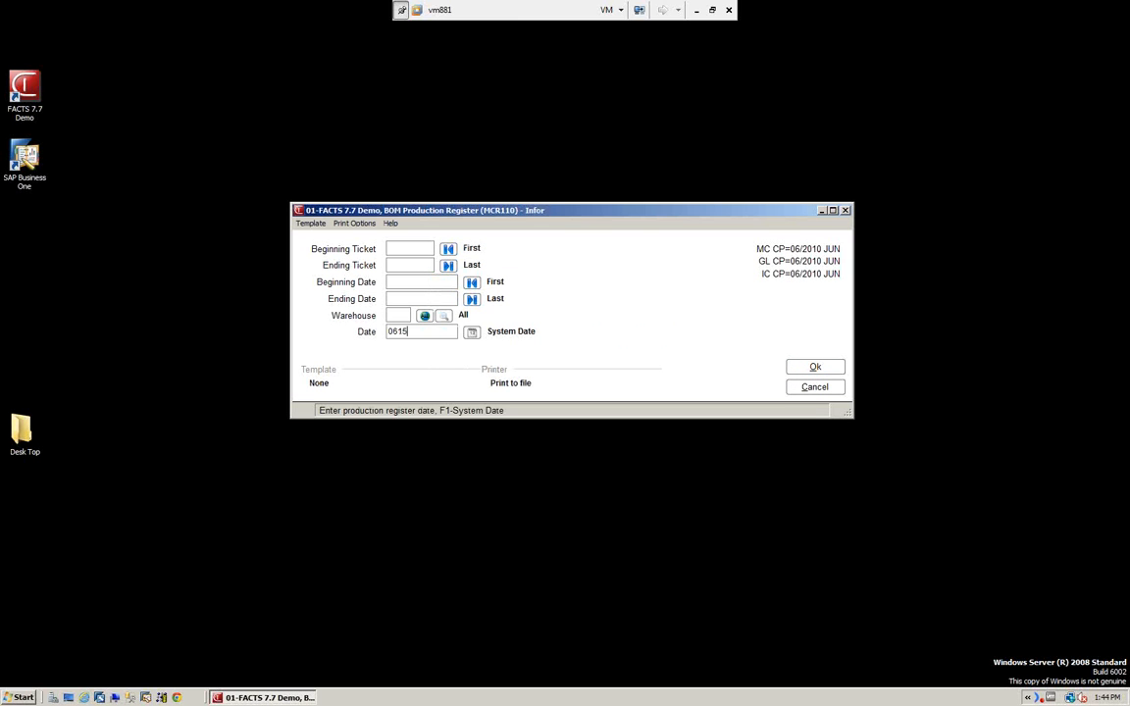
{"action": "type", "text": "10"}
{"action": "key", "text": "Return"}
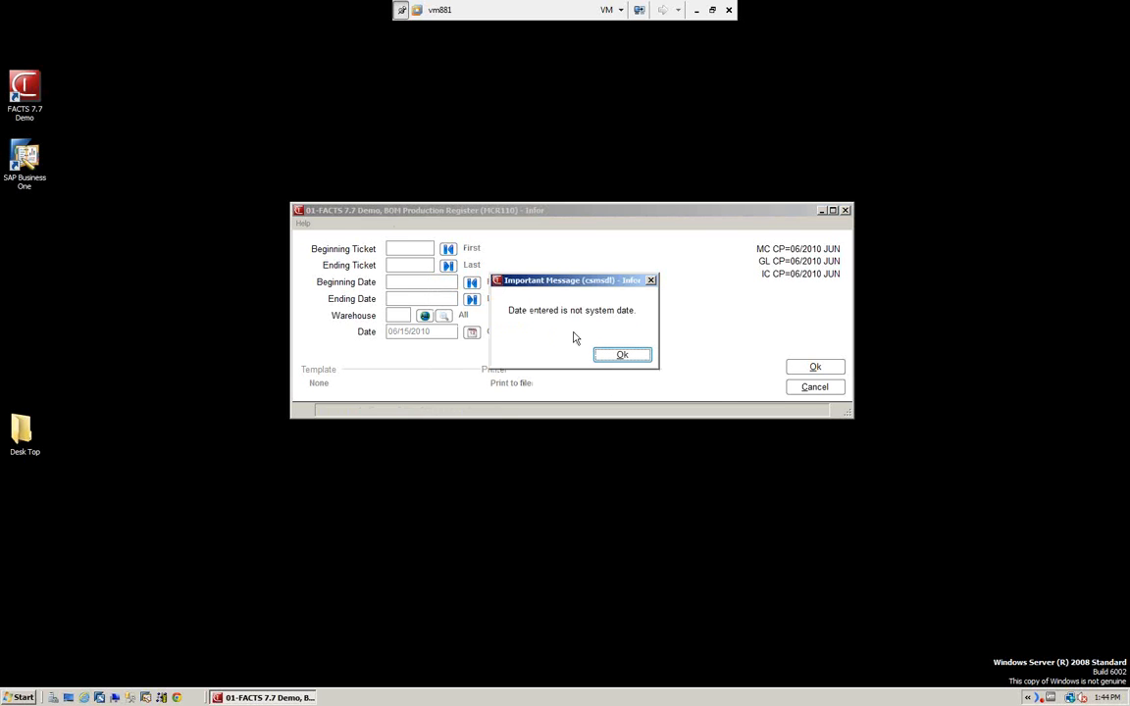
{"action": "left_click", "coordinate": [621, 355]}
{"action": "left_click", "coordinate": [817, 369]}
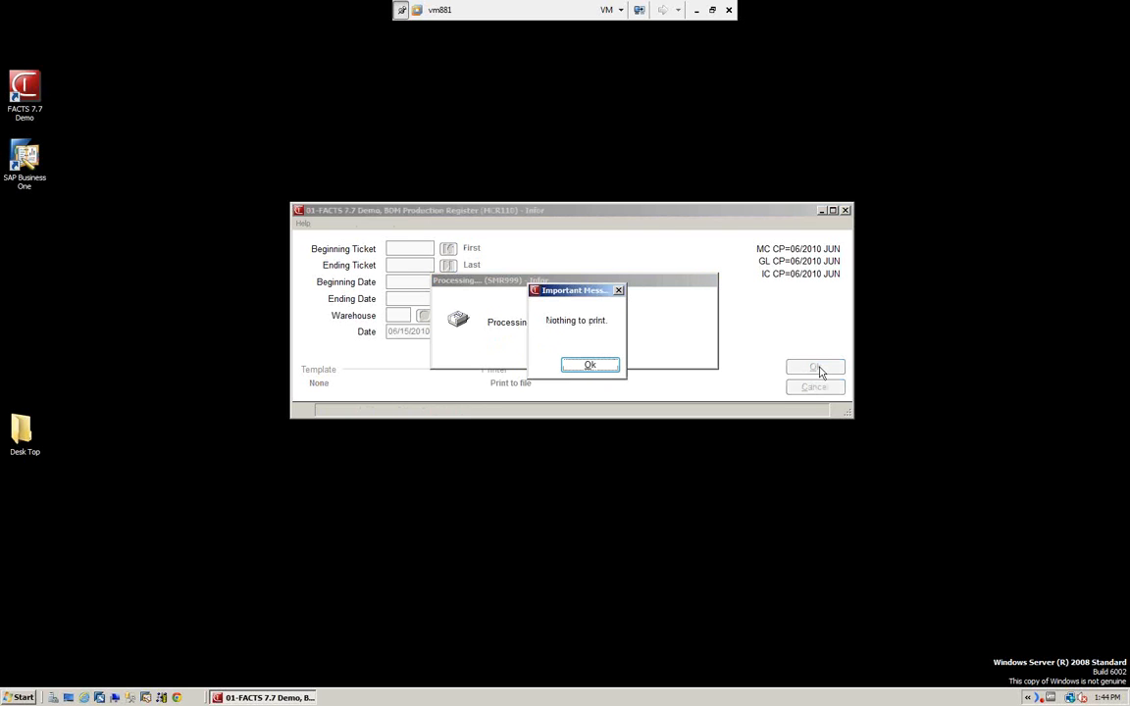
{"action": "left_click", "coordinate": [600, 364]}
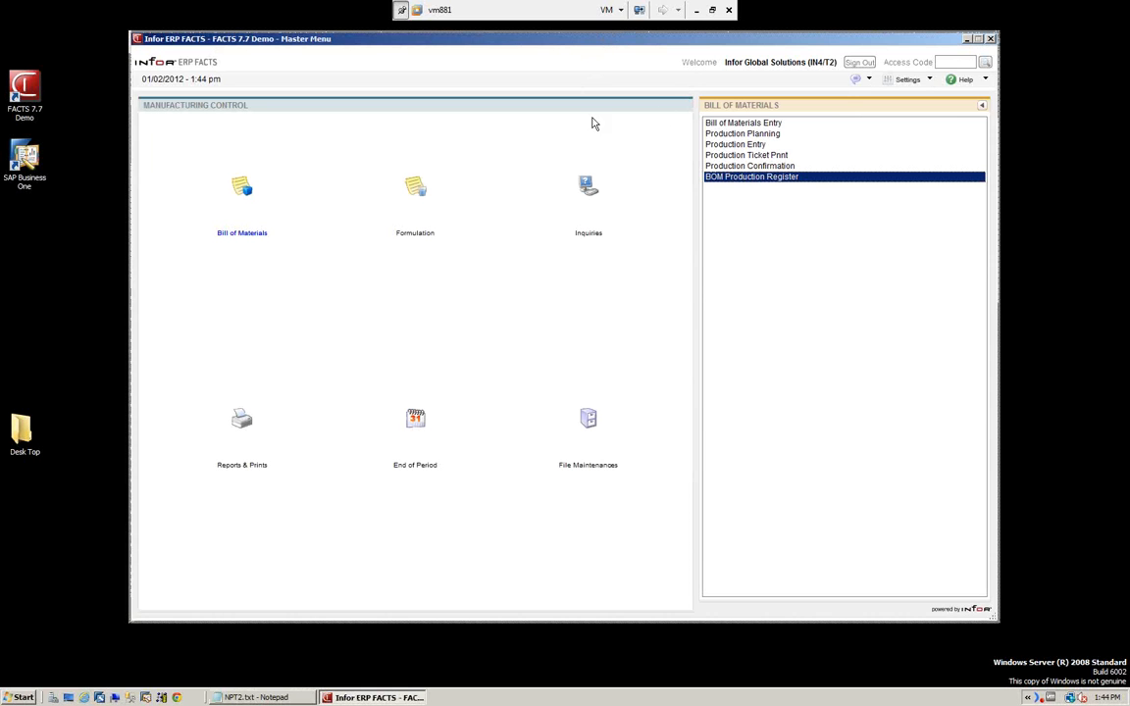
Move the Master Menu aside to close the leftover NPT2.txt document, and reposition the Master Menu window.
{"action": "left_click_drag", "start_coordinate": [593, 118], "coordinate": [593, 138]}
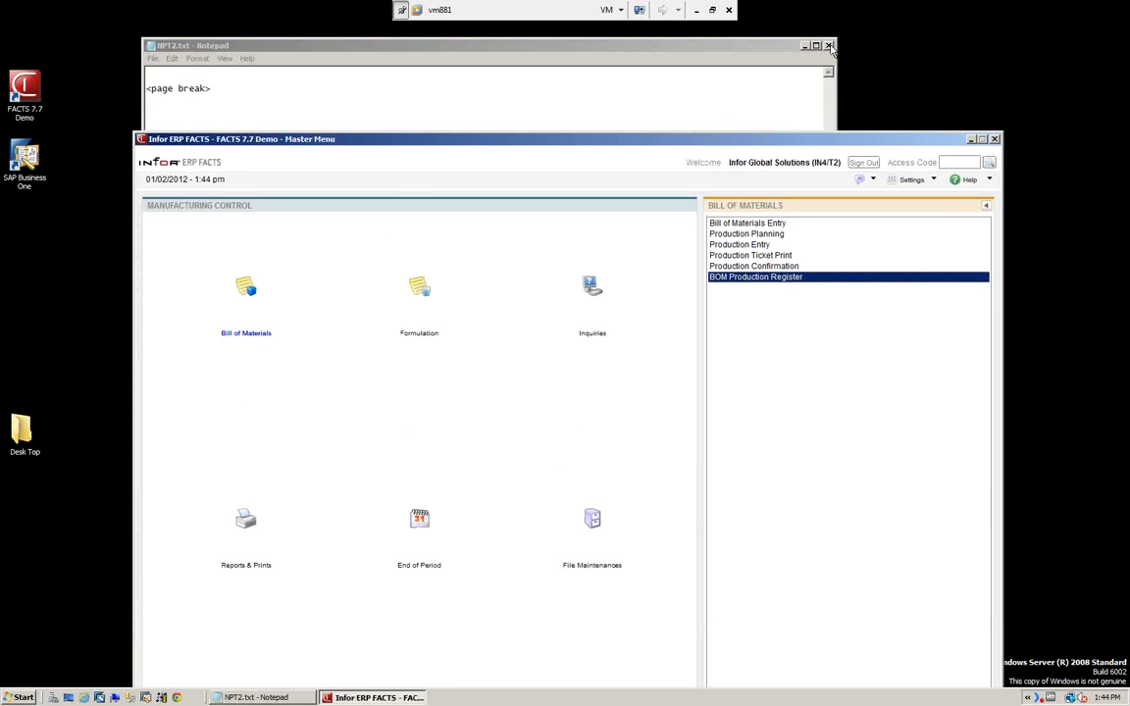
{"action": "left_click", "coordinate": [829, 46]}
{"action": "left_click_drag", "start_coordinate": [687, 142], "coordinate": [687, 84]}
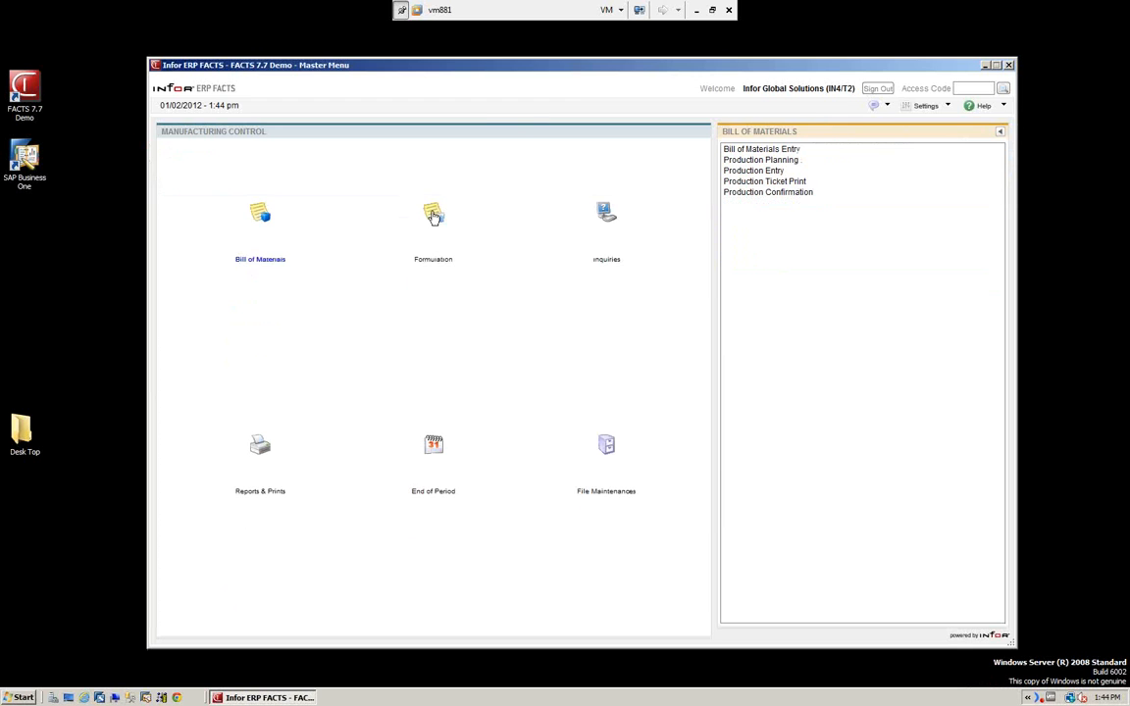
Open Formula Entry under Formulation, load formula F100 MIRACLE CLEANER, examine its costs and ingredient lines, and close it.
{"action": "left_click", "coordinate": [435, 215]}
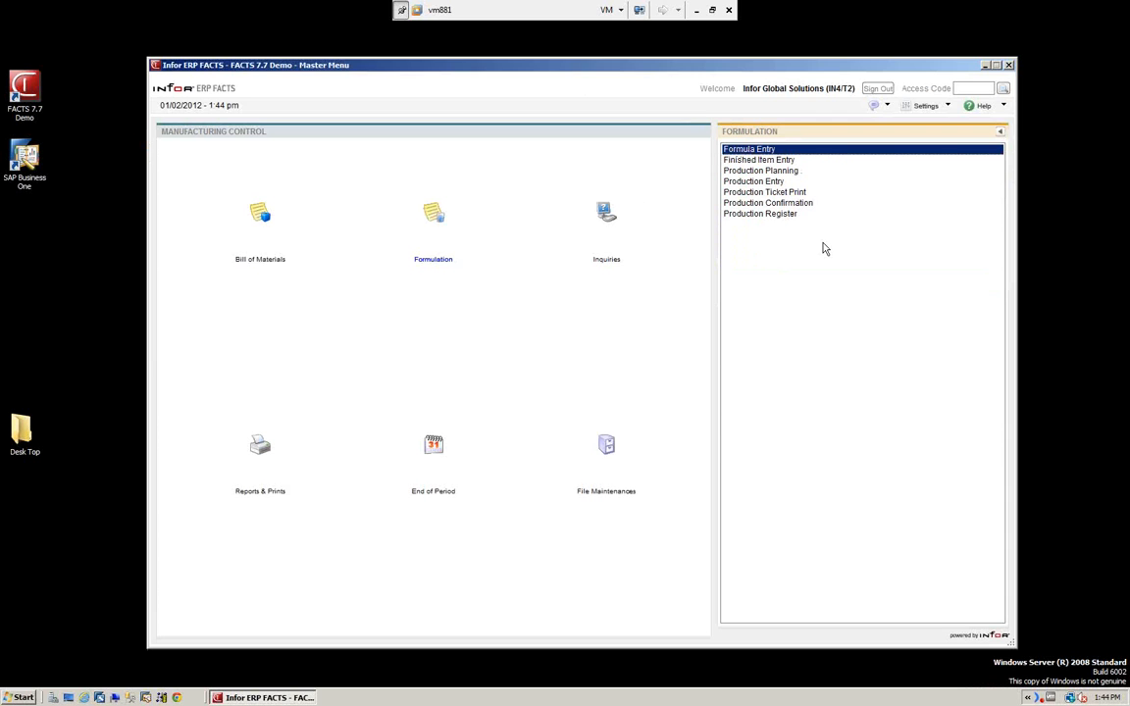
{"action": "key", "text": "Return"}
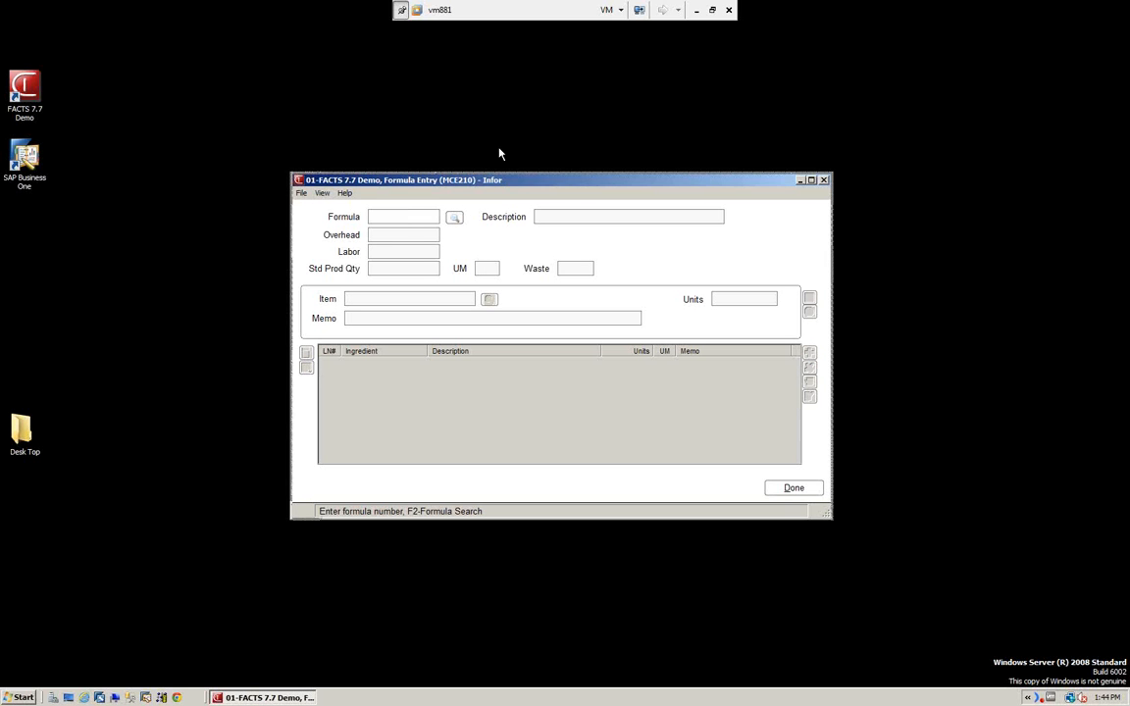
{"action": "left_click", "coordinate": [456, 179]}
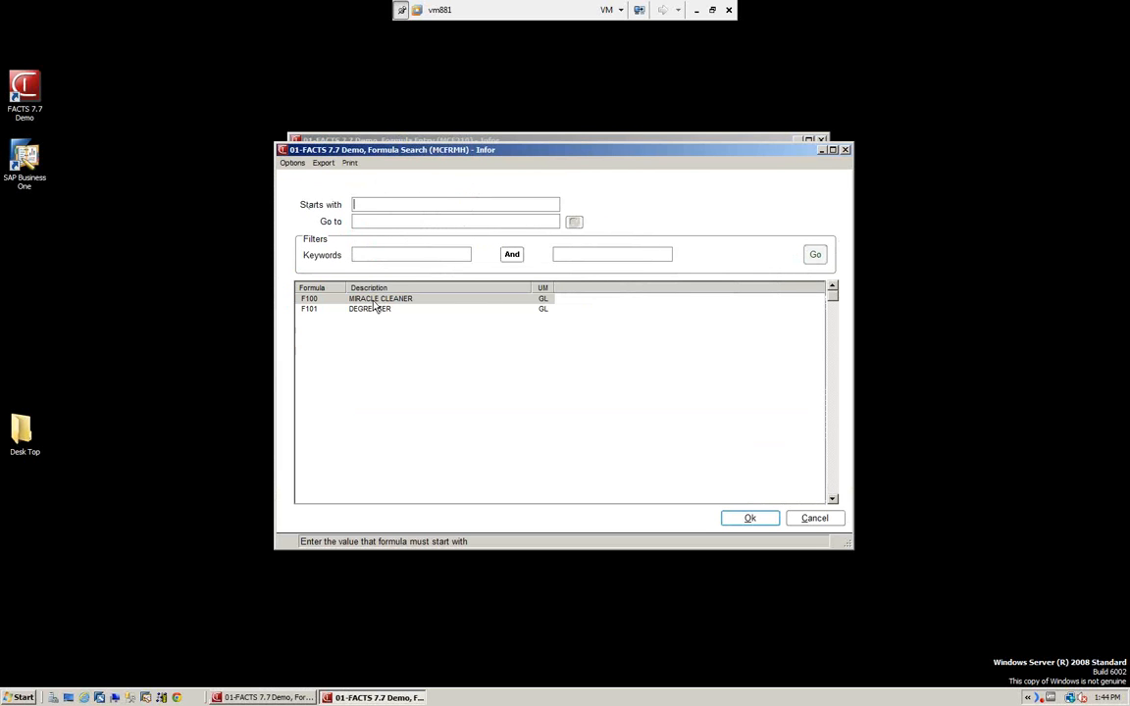
{"action": "left_click", "coordinate": [750, 518]}
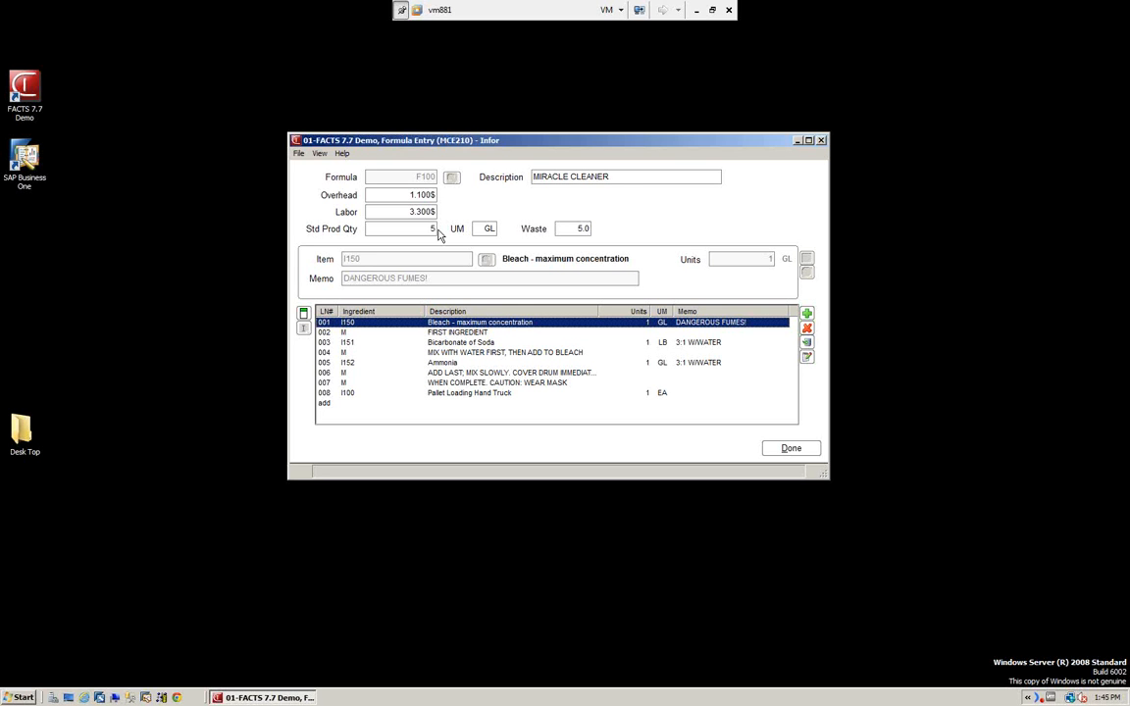
{"action": "left_click", "coordinate": [792, 448]}
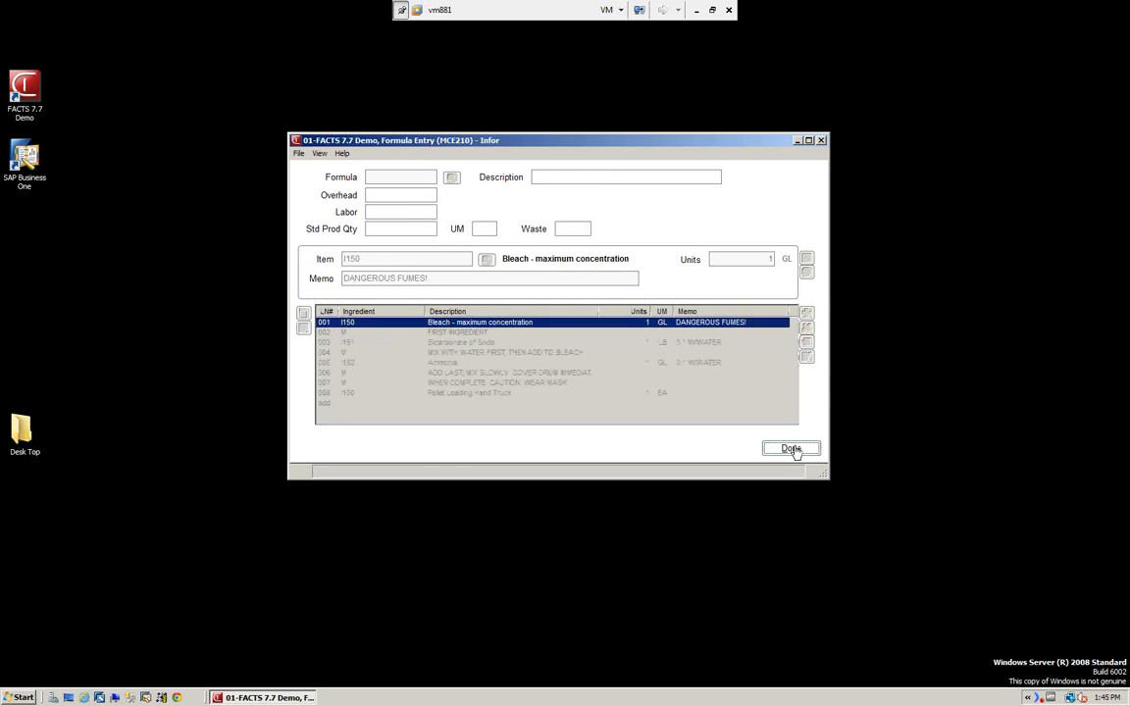
{"action": "left_click", "coordinate": [792, 448]}
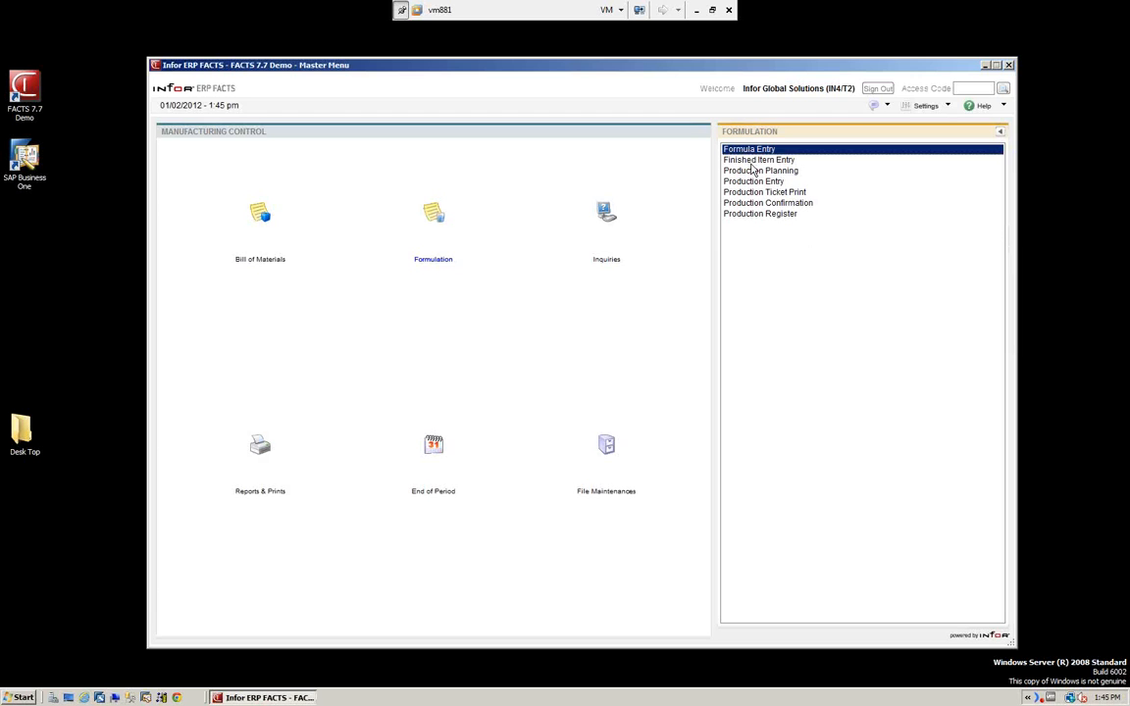
Open the Formulation Production Planning and list the planned productions in formula order from the first one.
{"action": "left_click", "coordinate": [751, 161]}
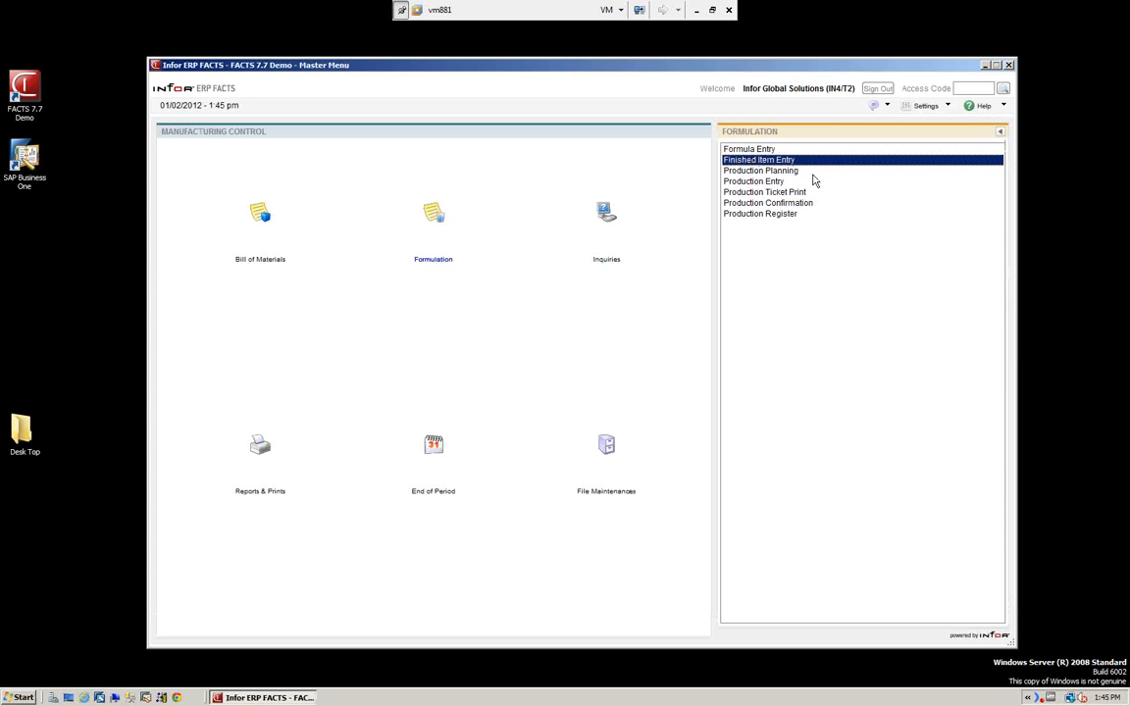
{"action": "left_click", "coordinate": [755, 171]}
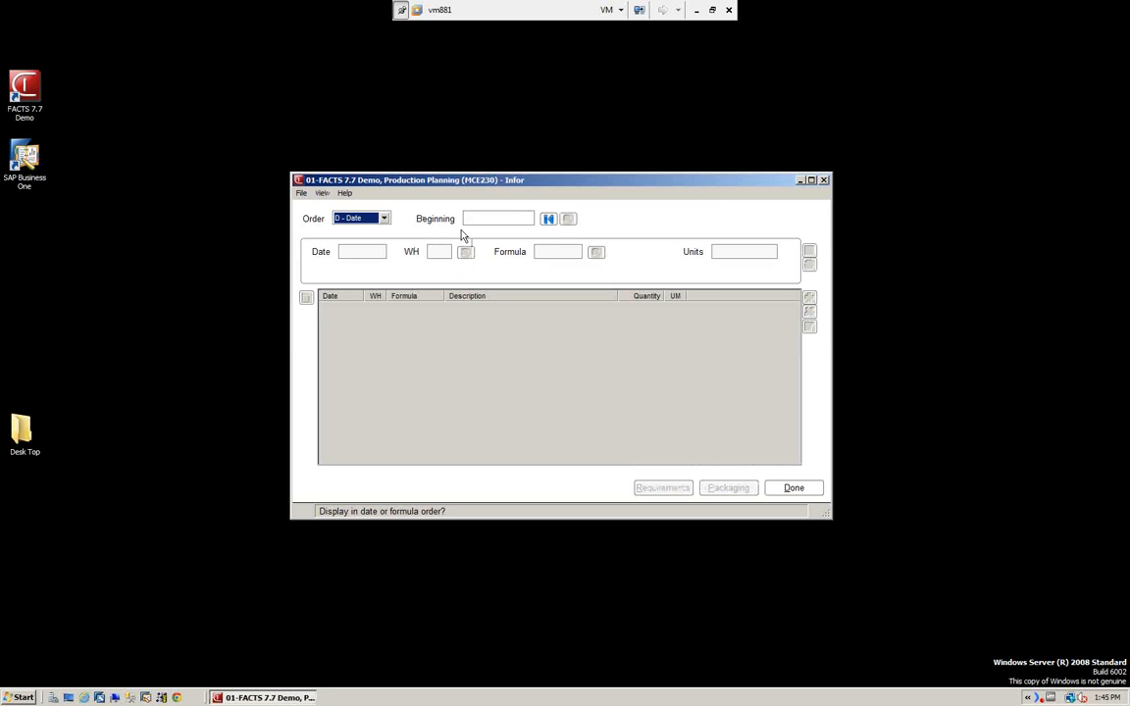
{"action": "left_click", "coordinate": [358, 218]}
{"action": "left_click", "coordinate": [363, 240]}
{"action": "left_click", "coordinate": [548, 219]}
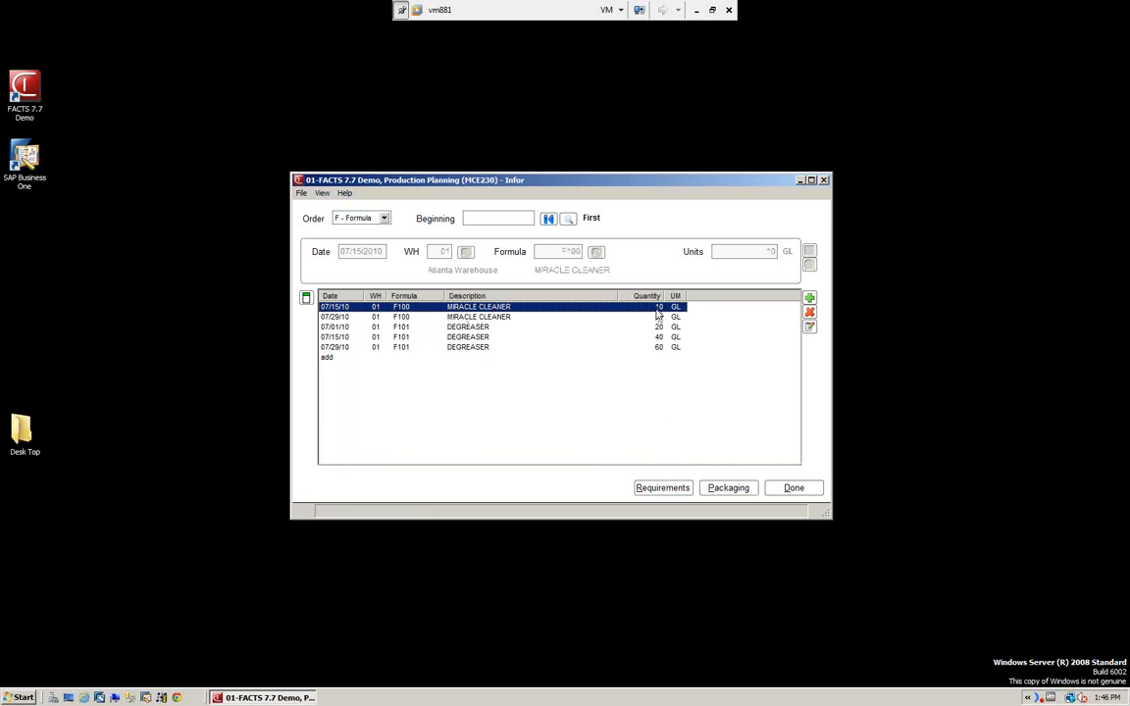
Examine the ingredient requirements of the 07/15/10 MIRACLE CLEANER plan, including on-hand, on-order and committed quantities.
{"action": "left_click", "coordinate": [663, 492]}
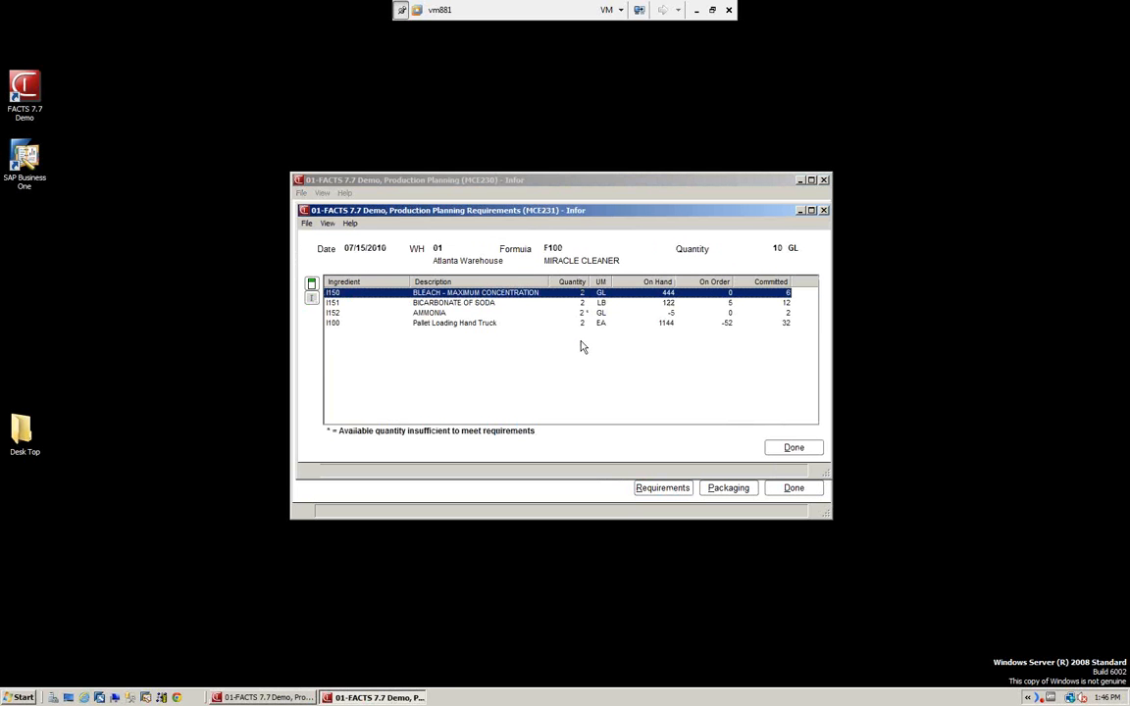
{"action": "left_click", "coordinate": [796, 448]}
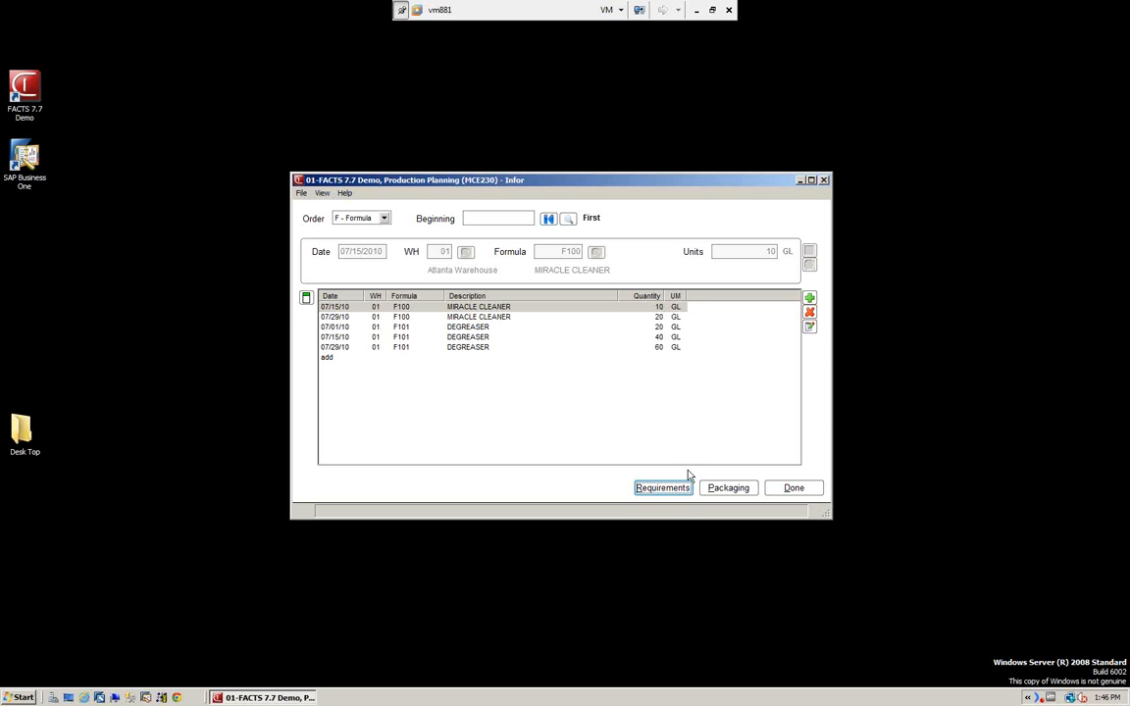
{"action": "left_click", "coordinate": [663, 488]}
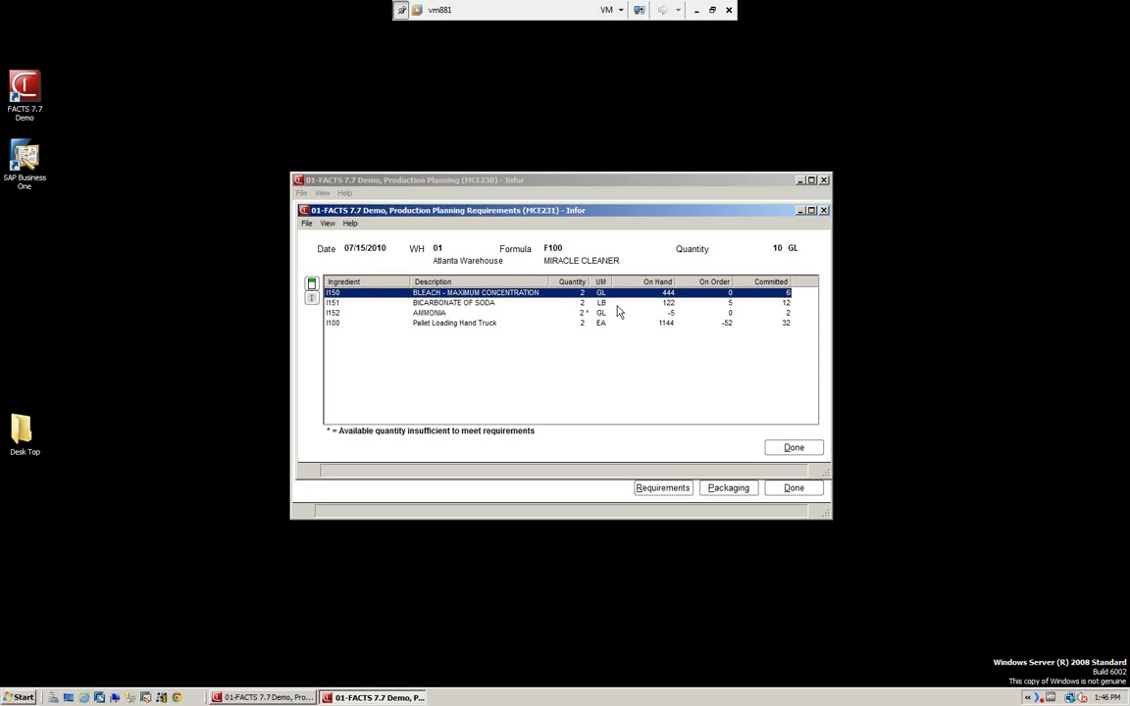
{"action": "left_click", "coordinate": [795, 447]}
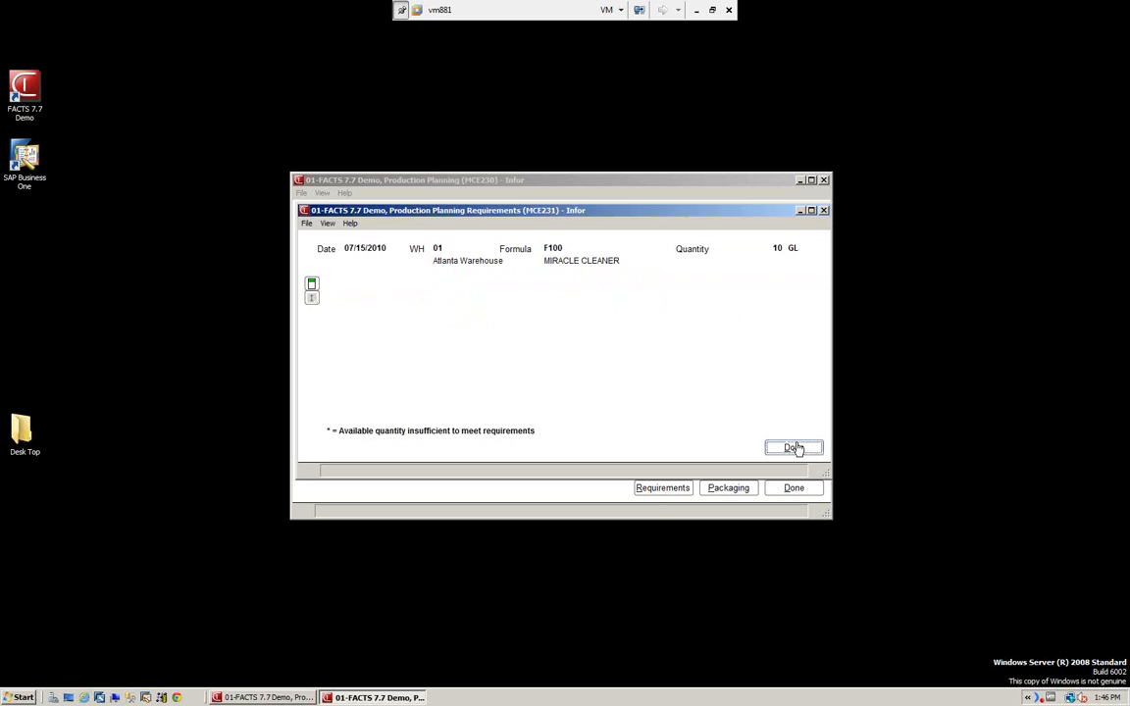
Examine the finished item packaging of the 07/15/10 MIRACLE CLEANER plan, and close Production Planning.
{"action": "left_click", "coordinate": [732, 490]}
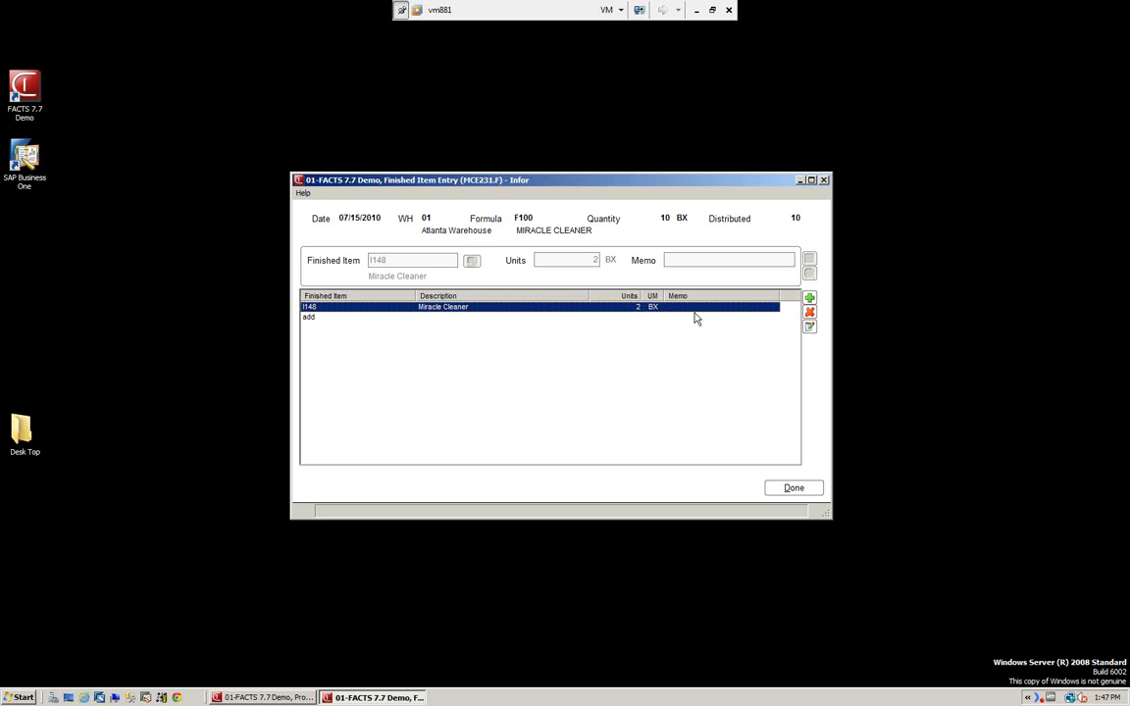
{"action": "left_click", "coordinate": [796, 489]}
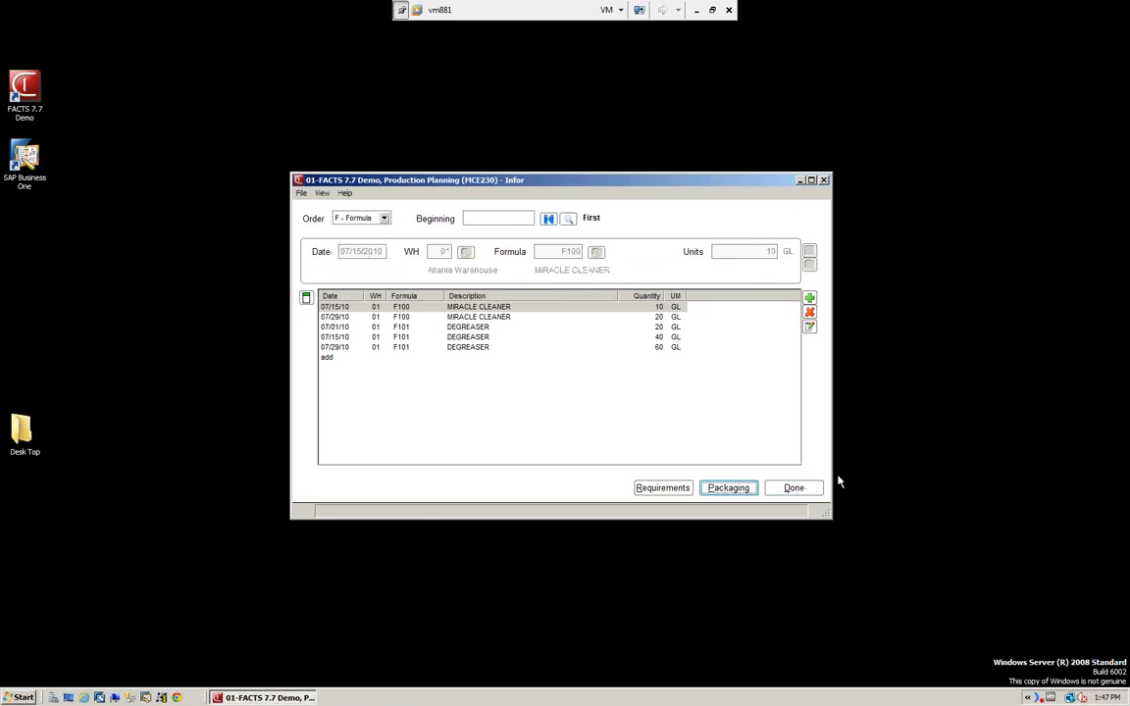
{"action": "left_click", "coordinate": [794, 489]}
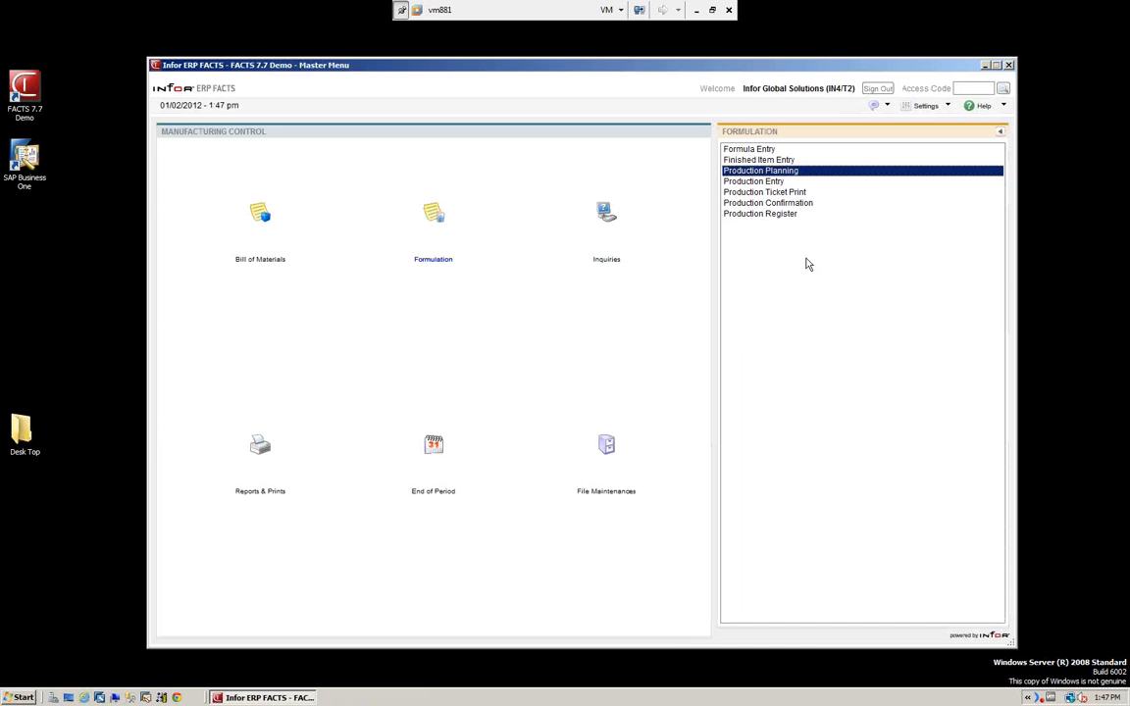
Open the Formulation Production Entry and look through the existing formulation tickets without selecting one.
{"action": "key", "text": "Down"}
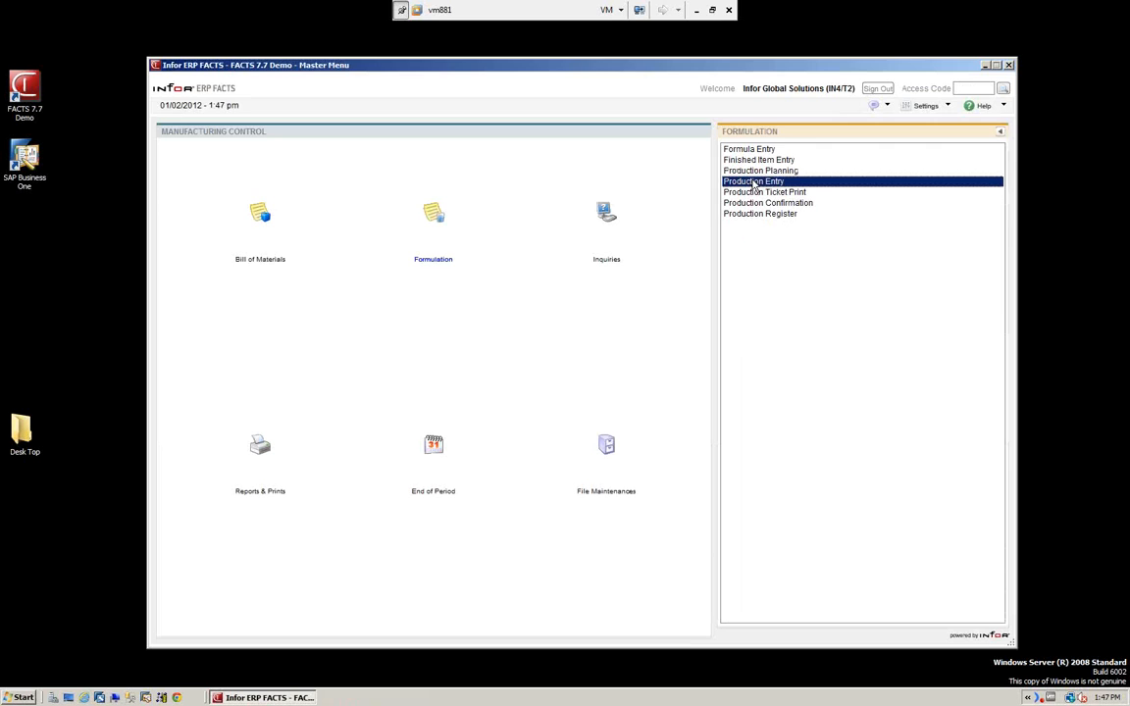
{"action": "key", "text": "Return"}
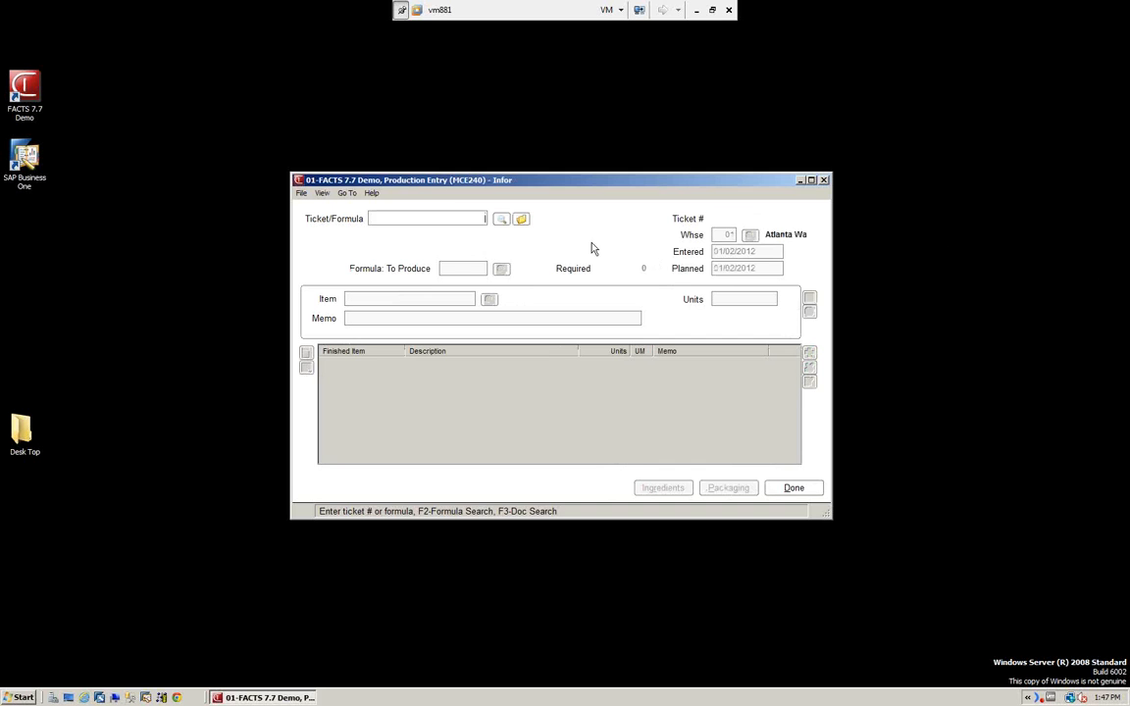
{"action": "left_click", "coordinate": [522, 219]}
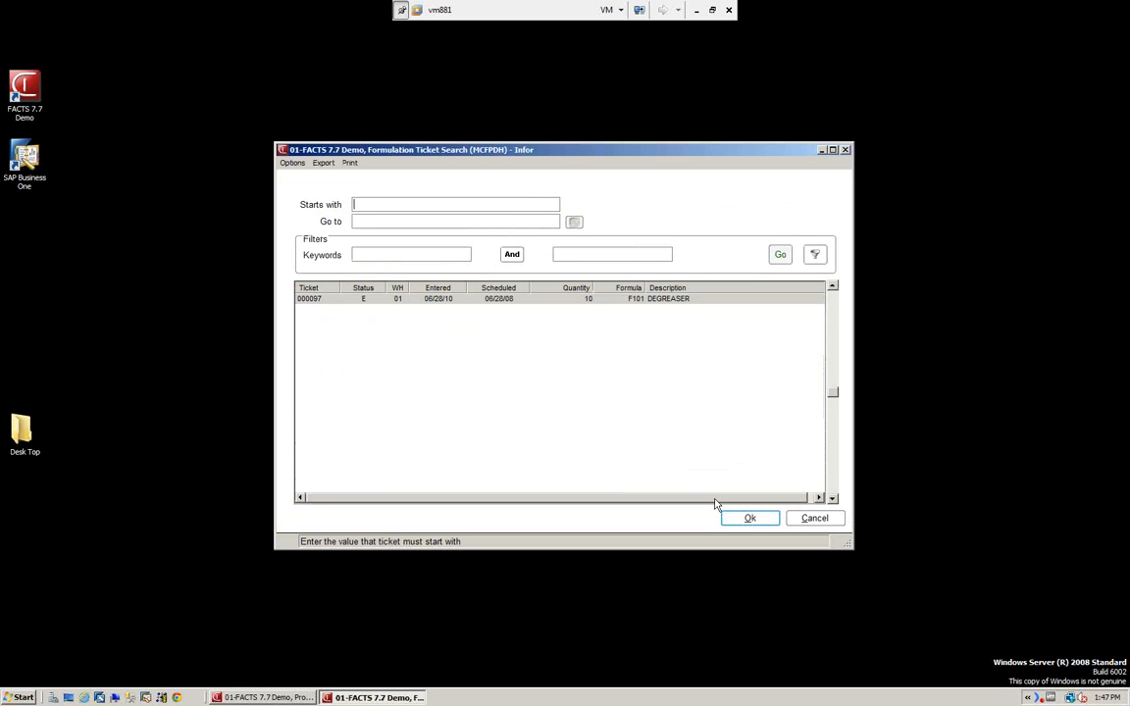
{"action": "left_click", "coordinate": [813, 519]}
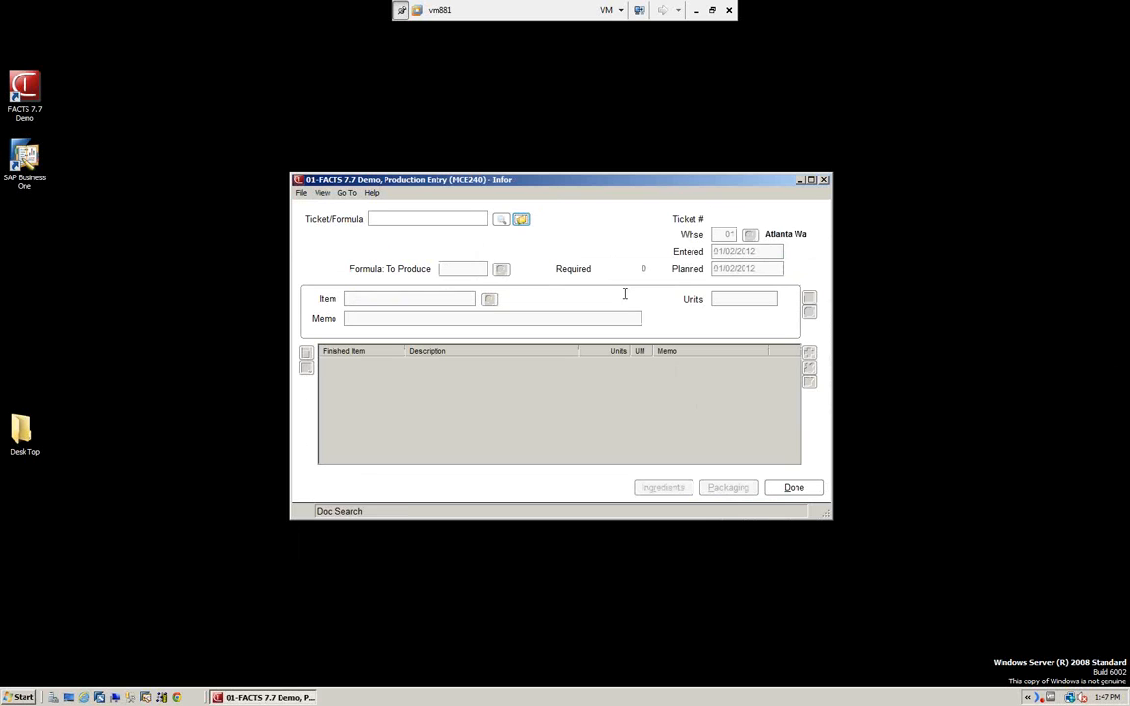
Start a new production ticket for formula F100 MIRACLE CLEANER, accepting warehouse 01 and 01/02/2012 as entered and planned dates.
{"action": "left_click", "coordinate": [500, 221]}
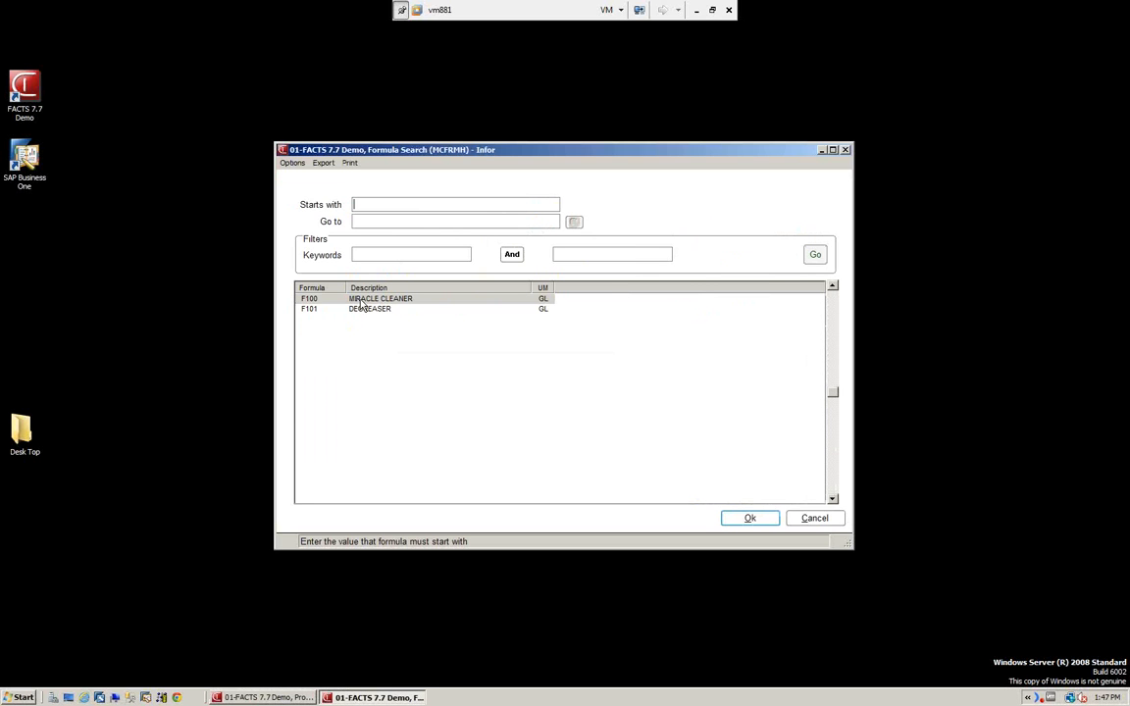
{"action": "left_click", "coordinate": [750, 520]}
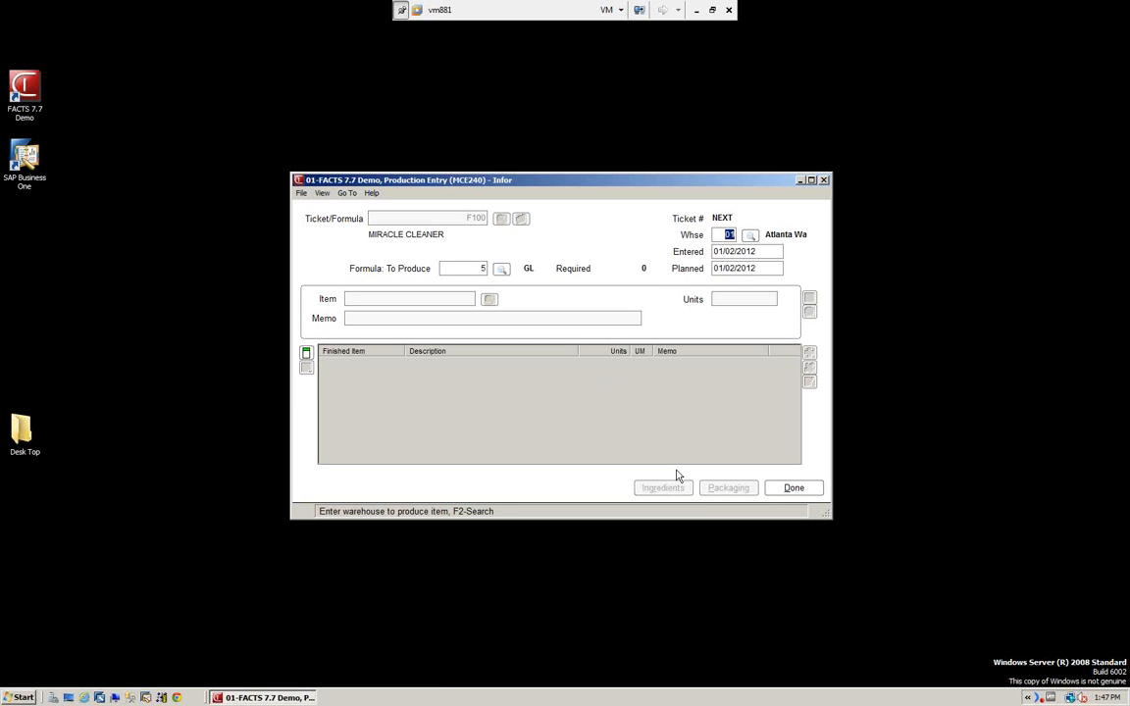
{"action": "key", "text": "Return"}
{"action": "key", "text": "Return"}
{"action": "key", "text": "Return"}
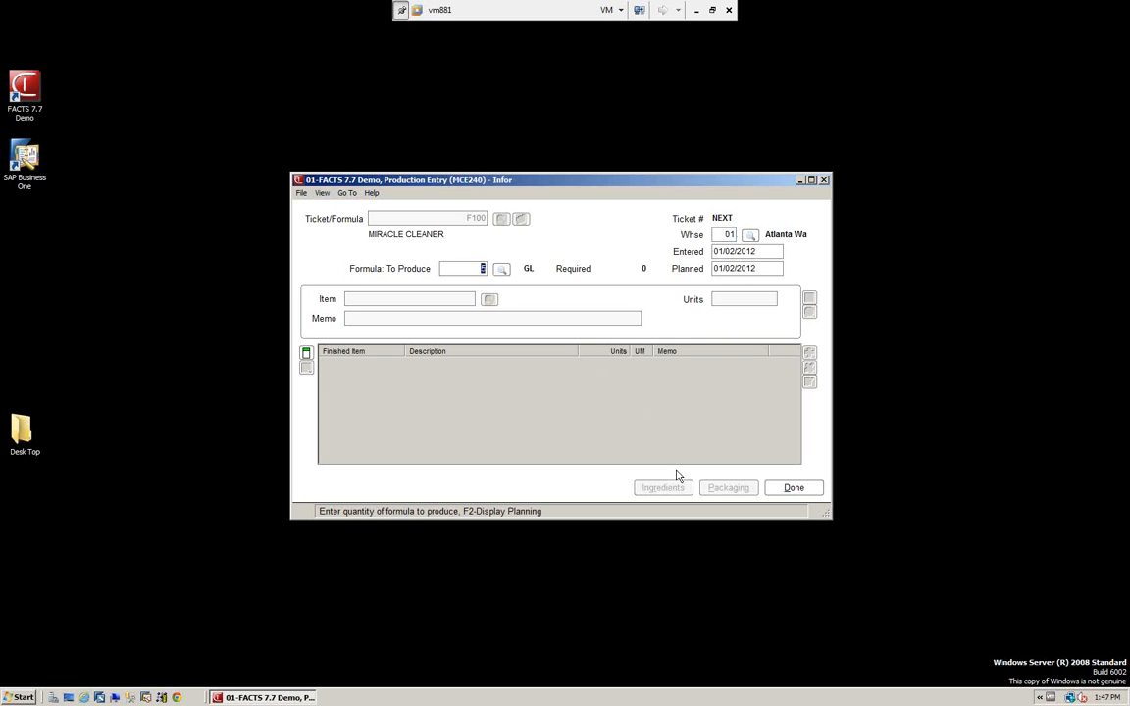
Set the quantity to produce to 10 GL on the new F100 MIRACLE CLEANER production ticket.
{"action": "key", "text": "BackSpace"}
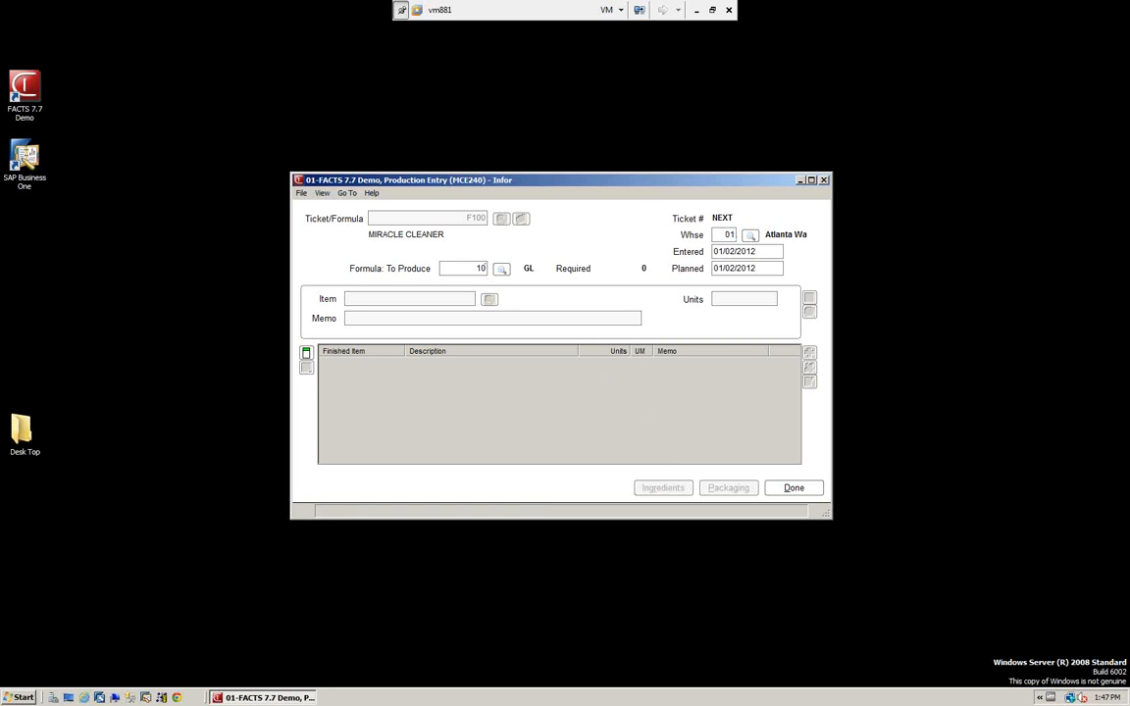
{"action": "key", "text": "Return"}
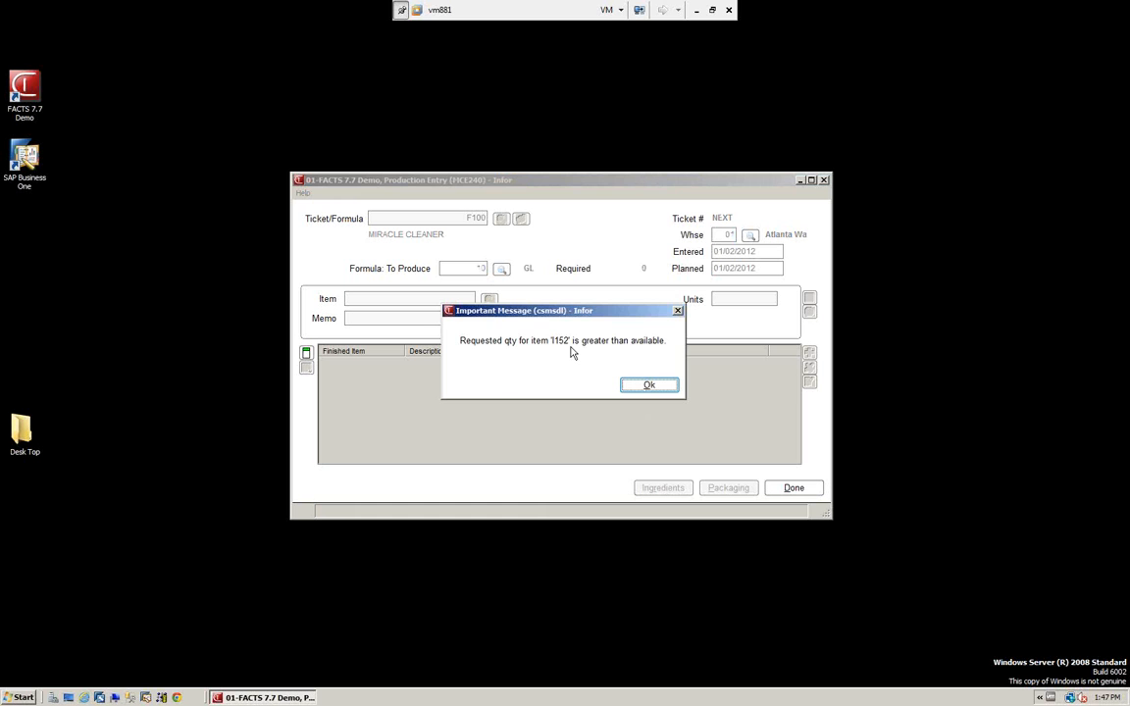
{"action": "left_click", "coordinate": [646, 385]}
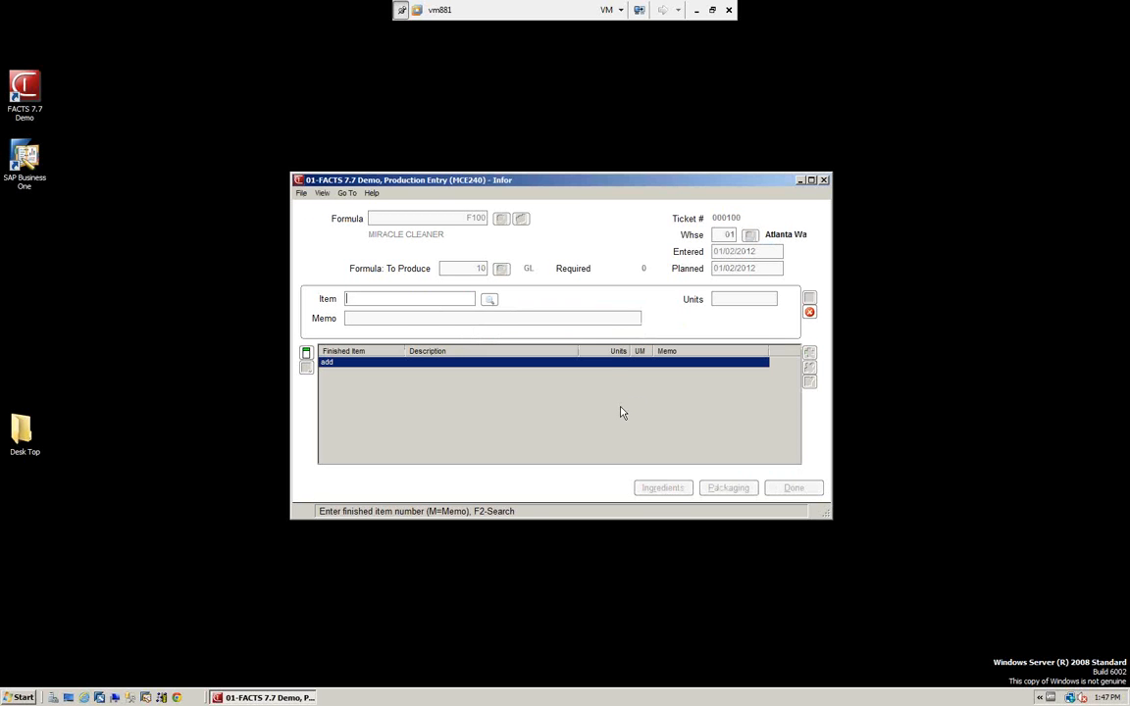
Try to complete the F100 production ticket without entering any finished item line.
{"action": "key", "text": "Return"}
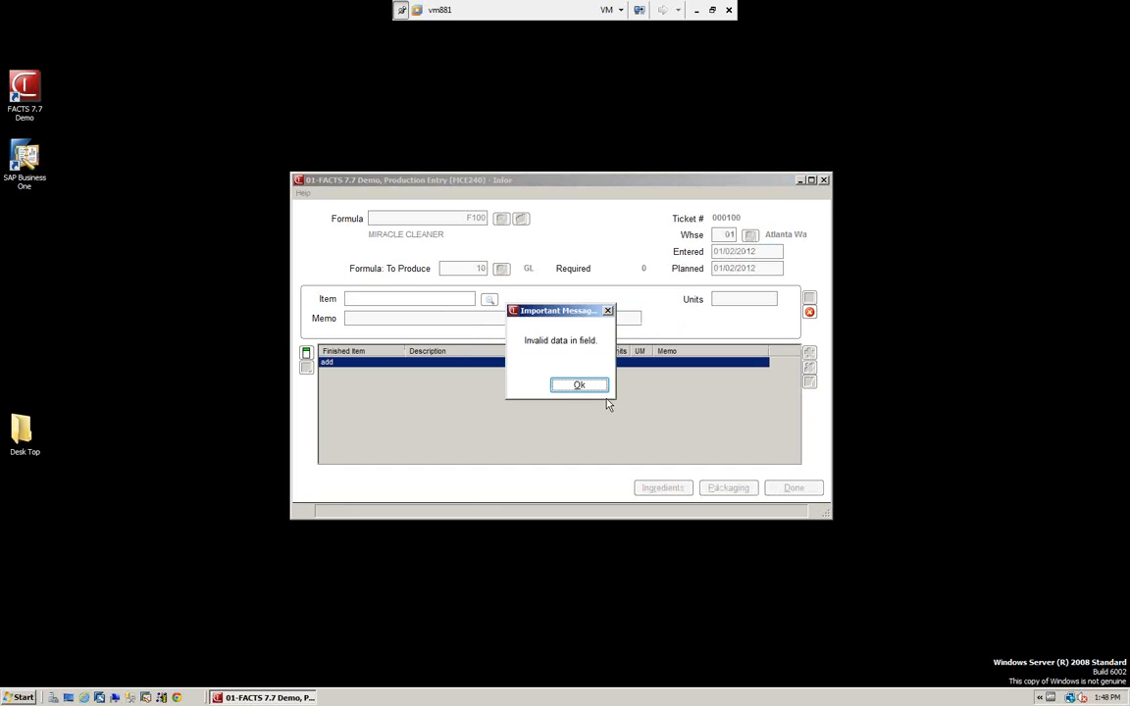
{"action": "left_click", "coordinate": [579, 385]}
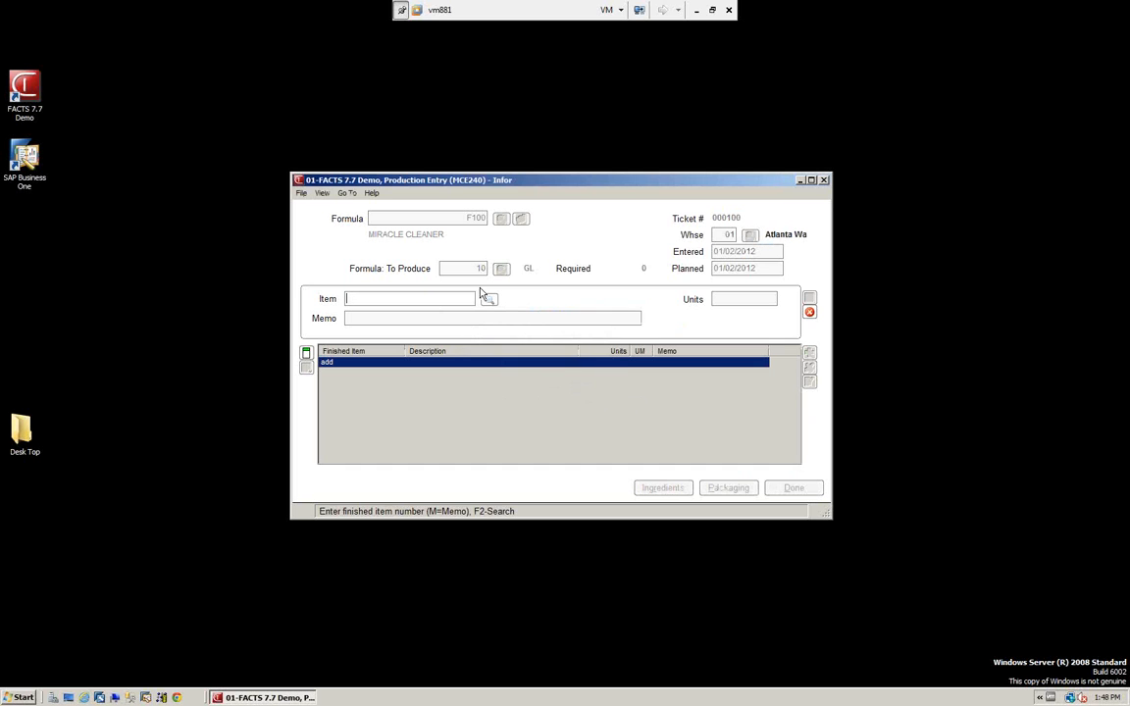
{"action": "left_click", "coordinate": [809, 312]}
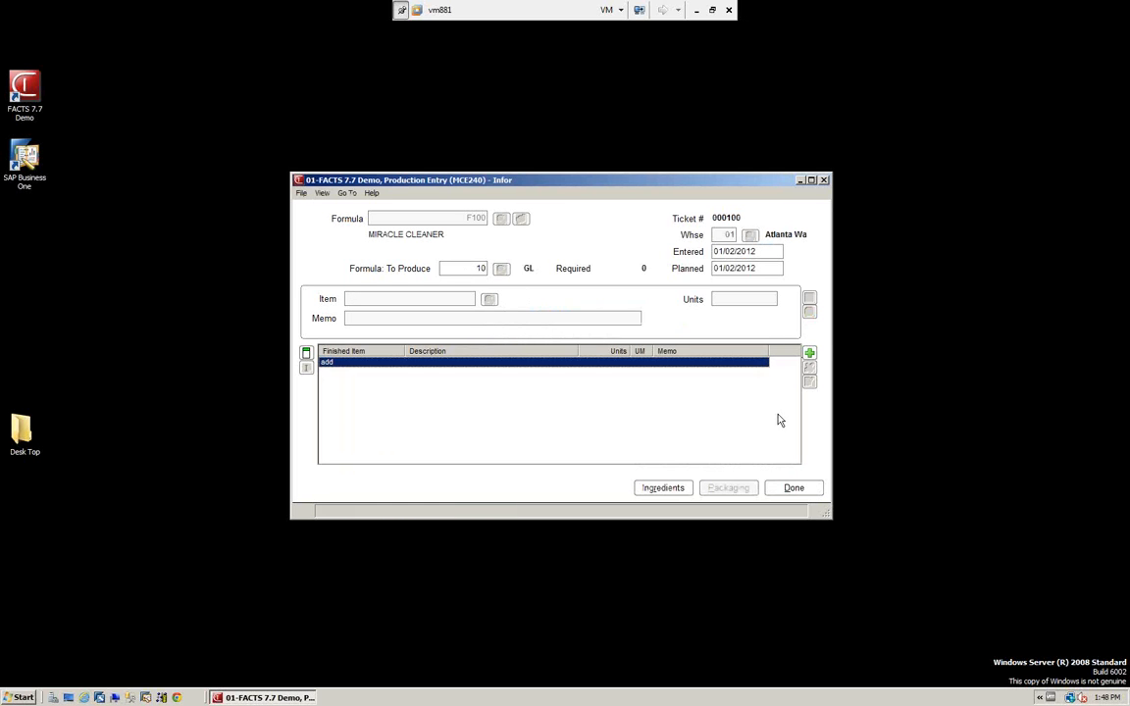
{"action": "left_click", "coordinate": [795, 489]}
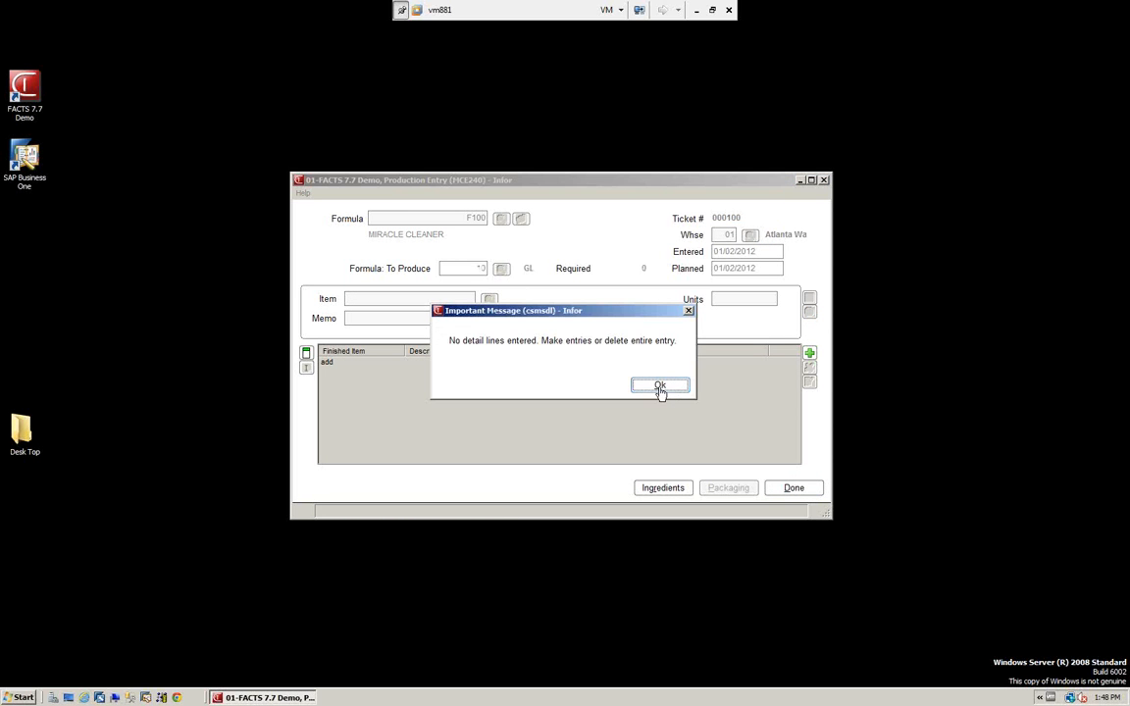
{"action": "left_click", "coordinate": [661, 387]}
Delete the entire F100 production ticket and close the Formulation Production Entry.
{"action": "left_click", "coordinate": [301, 194]}
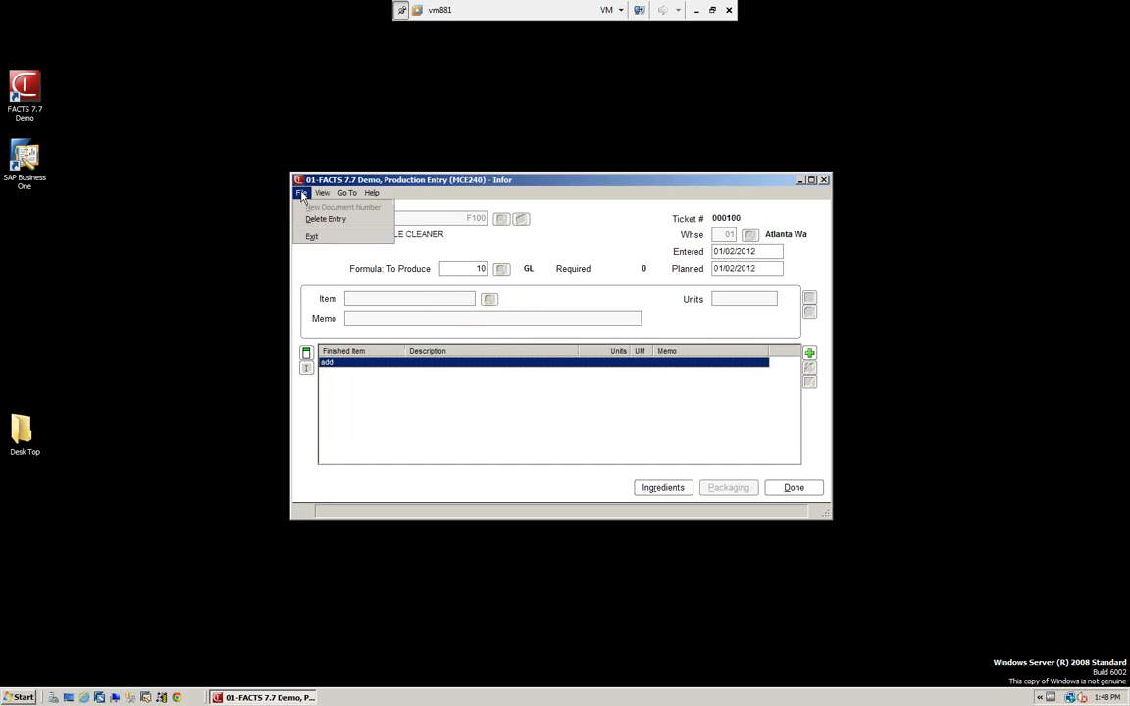
{"action": "left_click", "coordinate": [325, 219]}
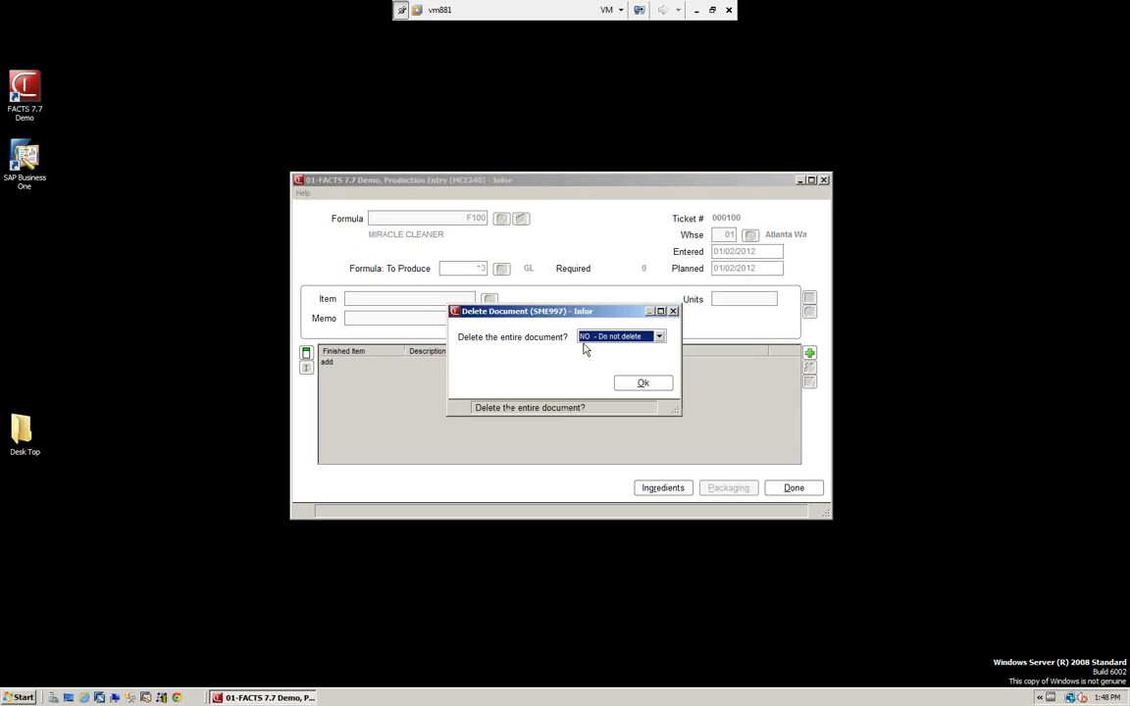
{"action": "left_click", "coordinate": [660, 337]}
{"action": "left_click", "coordinate": [643, 357]}
{"action": "left_click", "coordinate": [641, 382]}
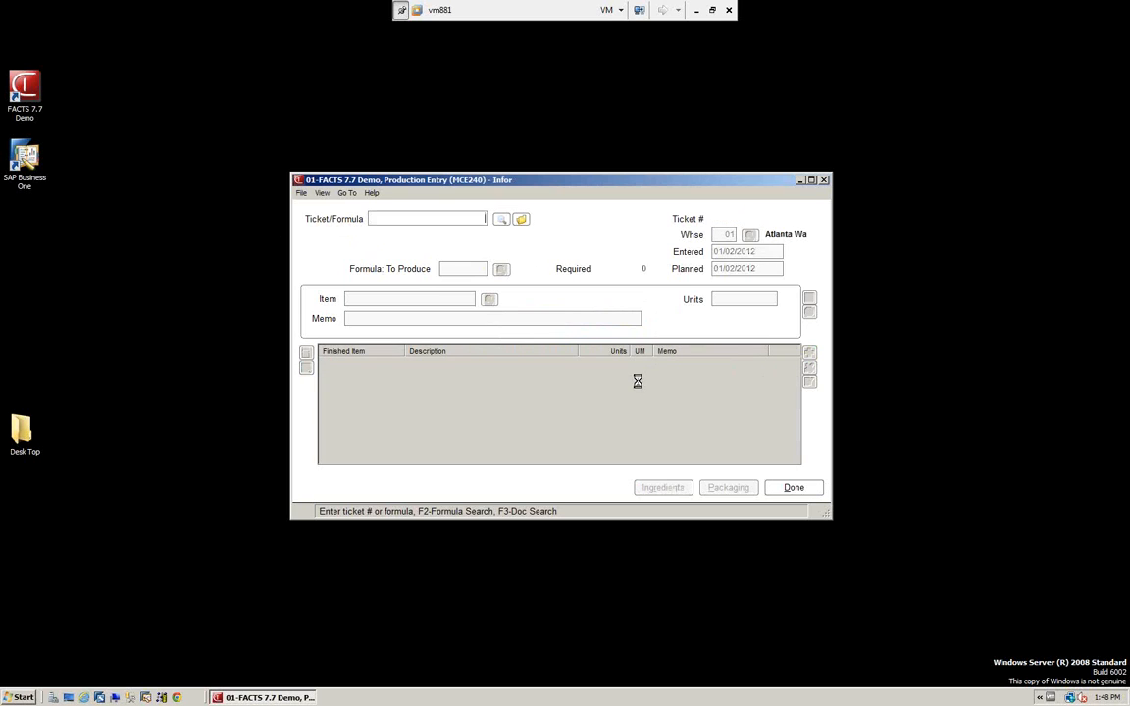
{"action": "left_click", "coordinate": [794, 487]}
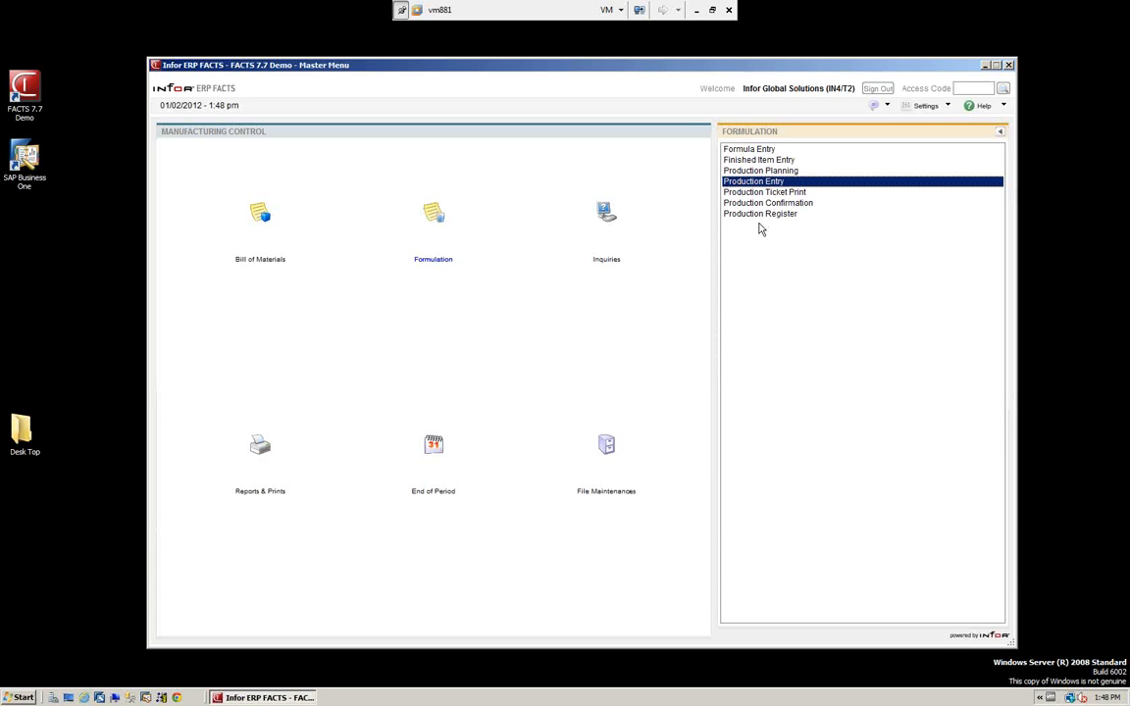
Examine the components, cost and requirements of finished item I144 in the Bill of Materials Inquiry, and close the inquiry.
{"action": "left_click", "coordinate": [607, 212]}
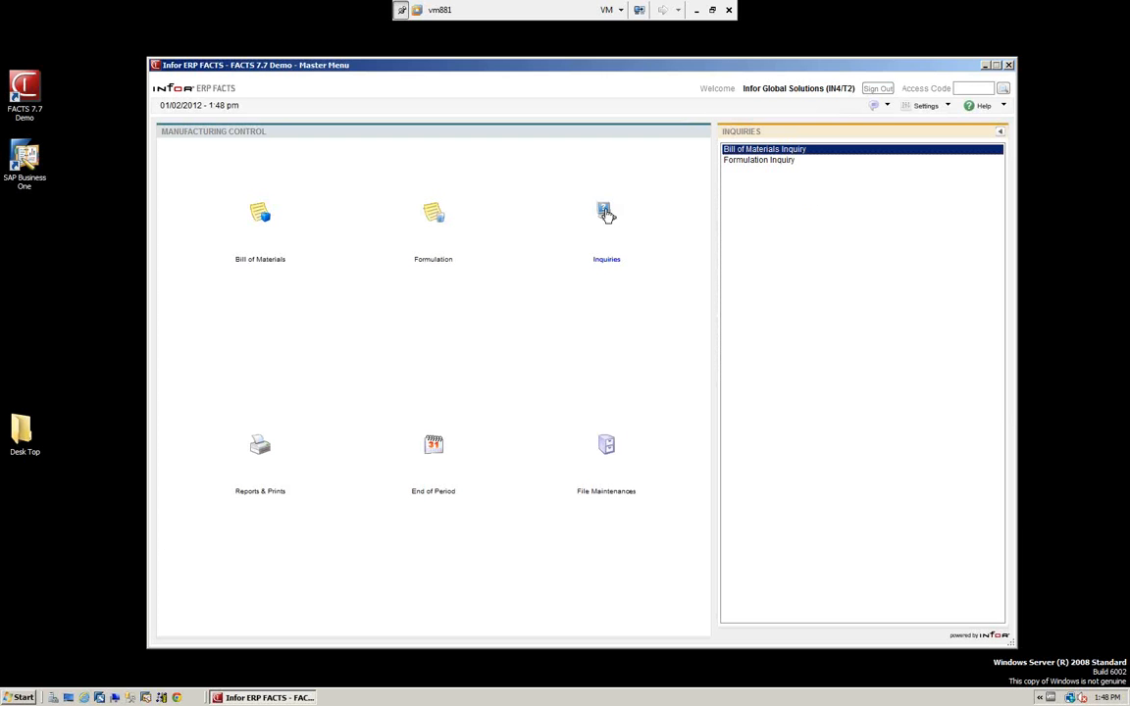
{"action": "key", "text": "alt+F4"}
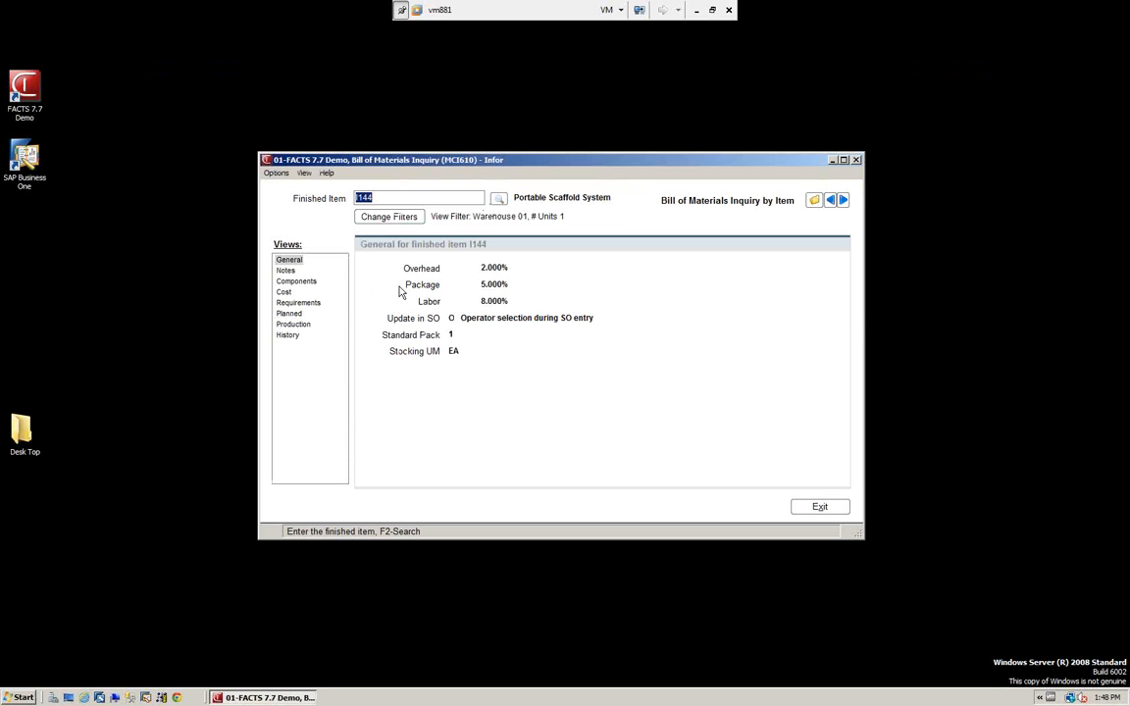
{"action": "left_click", "coordinate": [286, 282]}
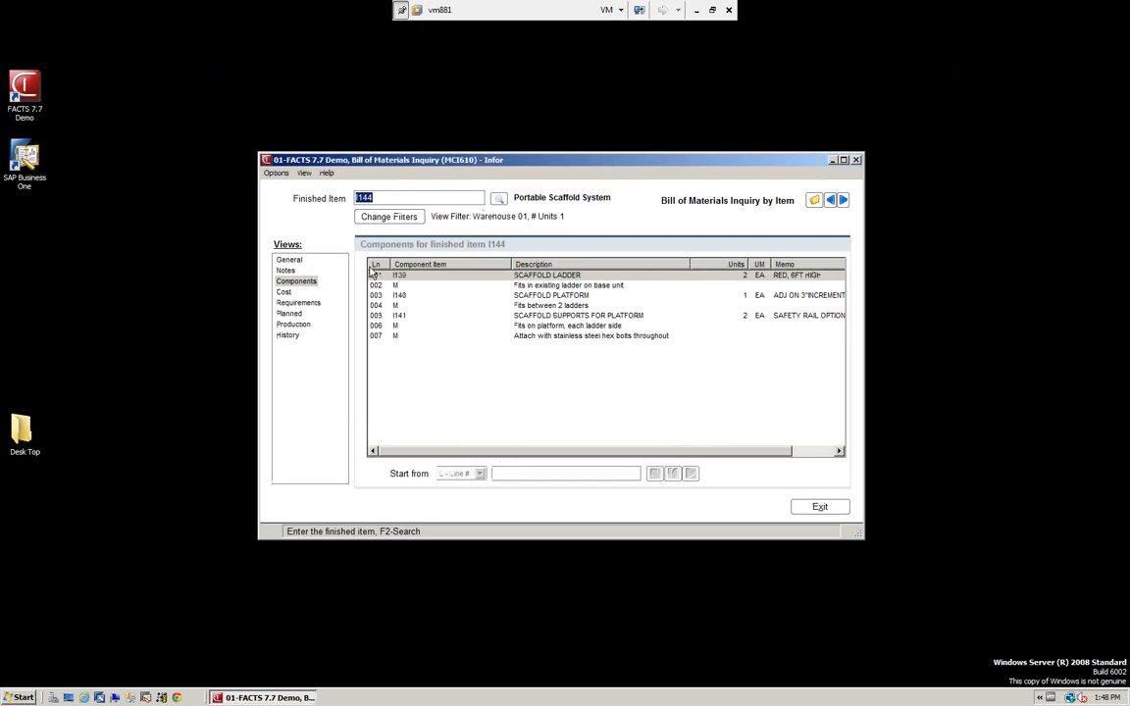
{"action": "left_click", "coordinate": [285, 291]}
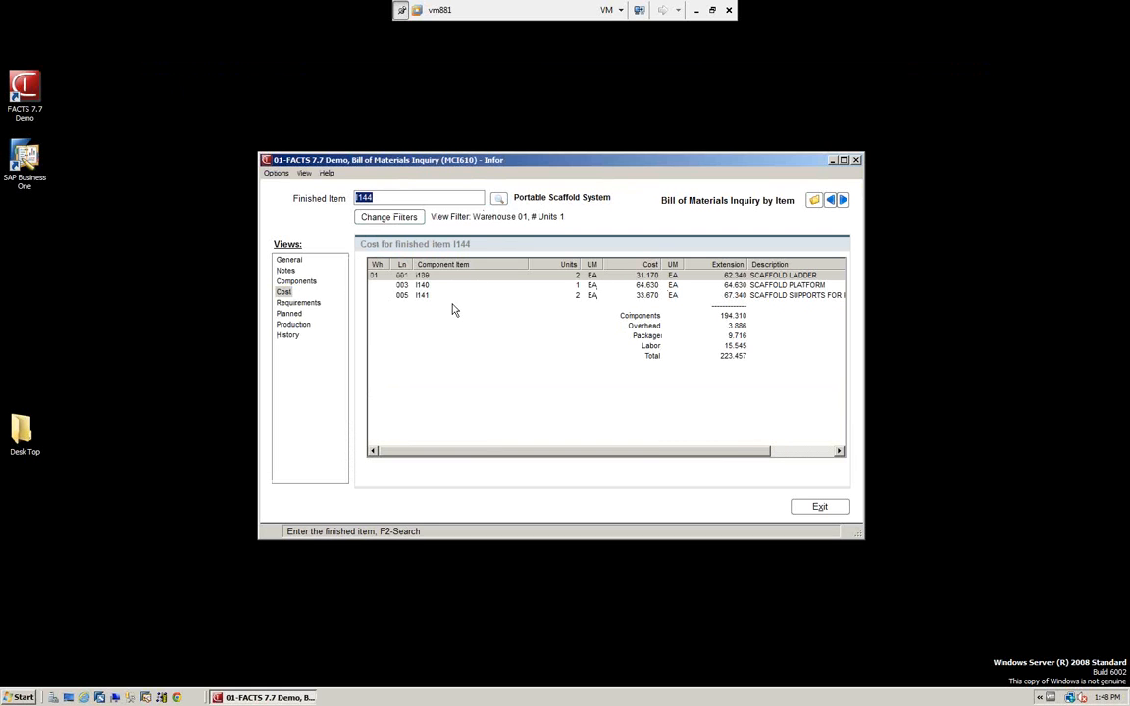
{"action": "left_click", "coordinate": [298, 302]}
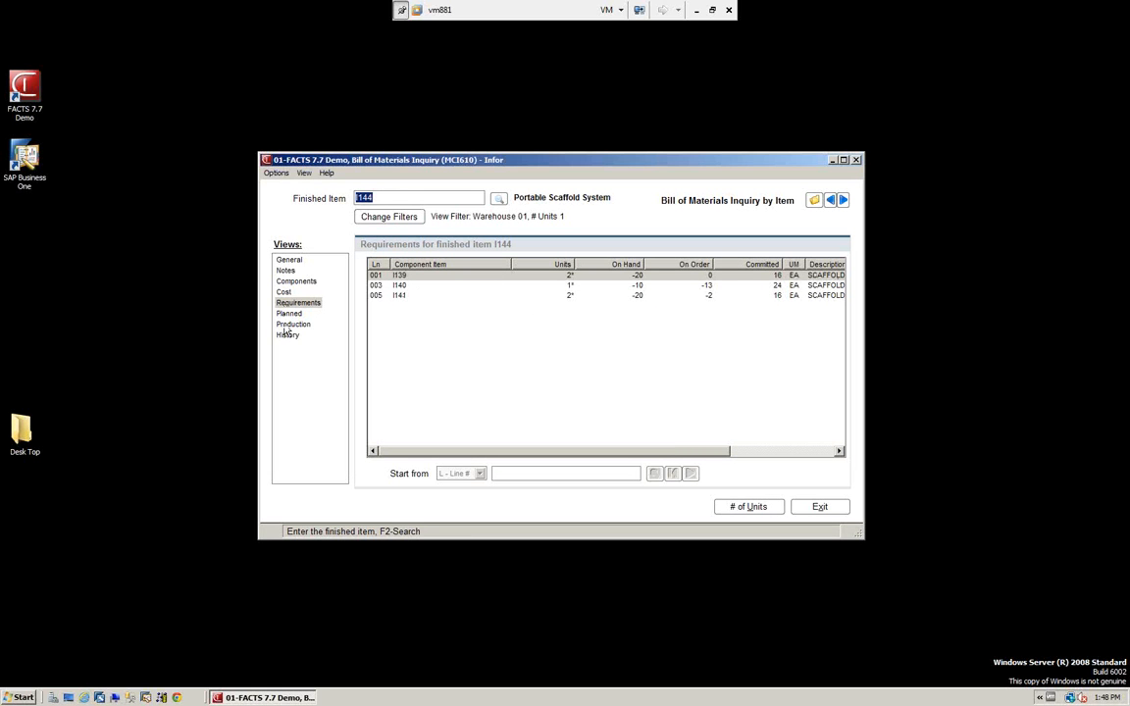
{"action": "left_click", "coordinate": [817, 509]}
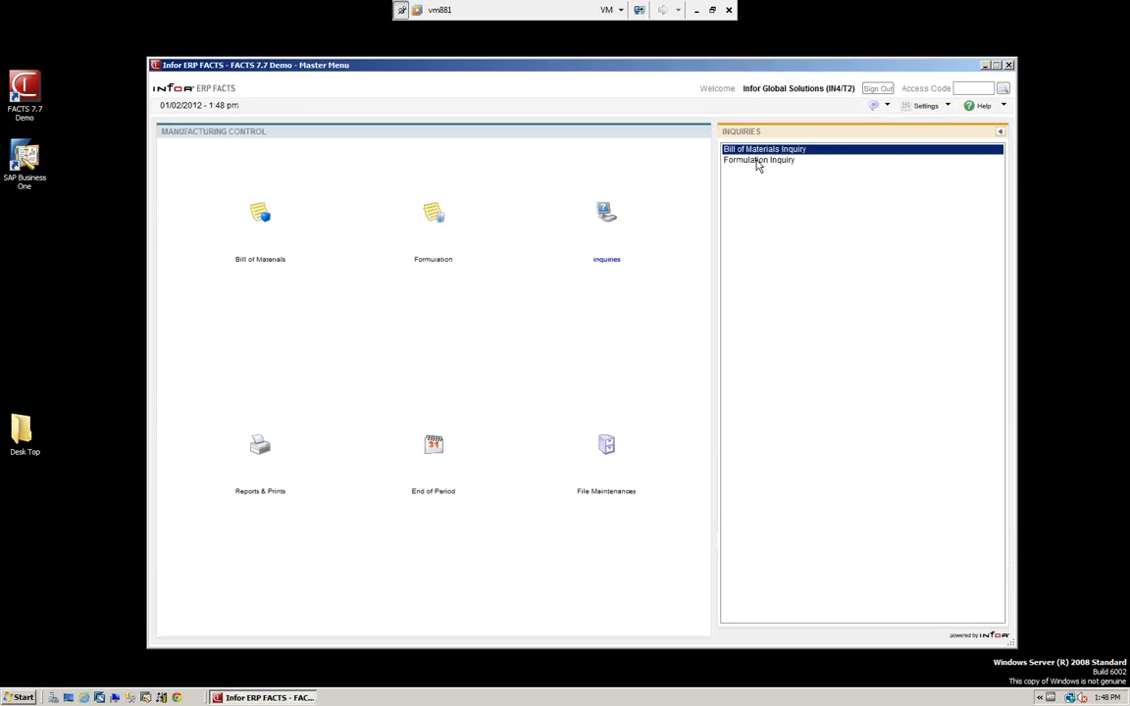
Examine the general data and ingredients of formula F100 in the Formulation Inquiry, and close the inquiry.
{"action": "left_click", "coordinate": [758, 162]}
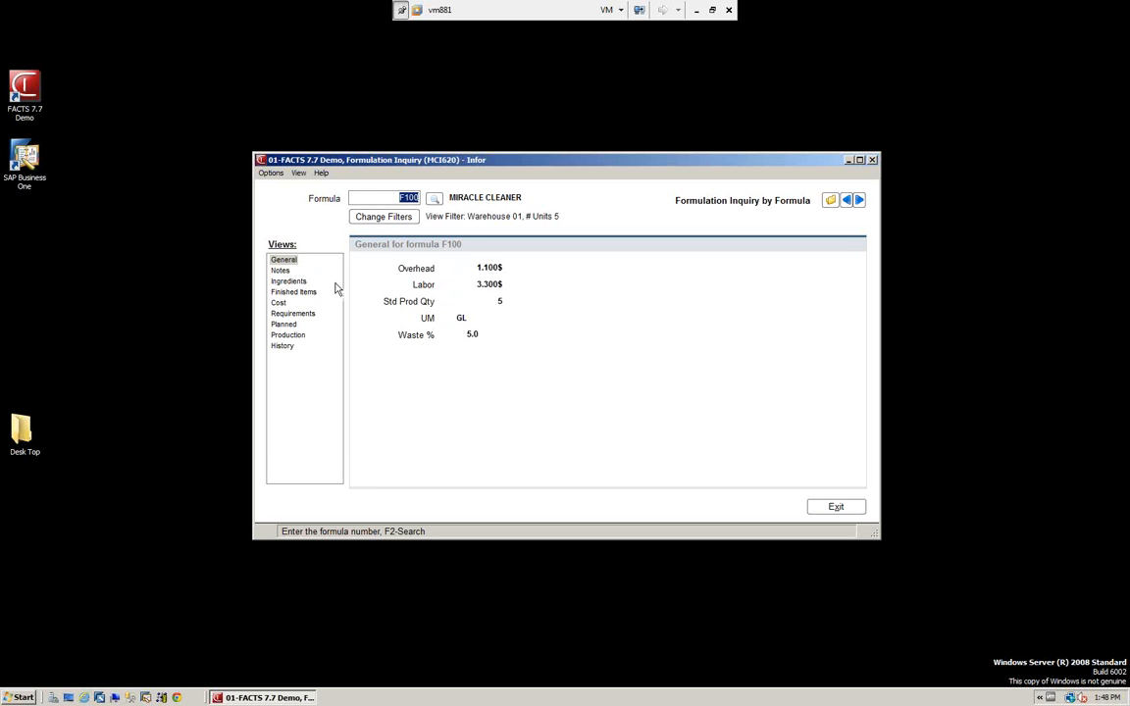
{"action": "left_click", "coordinate": [289, 281]}
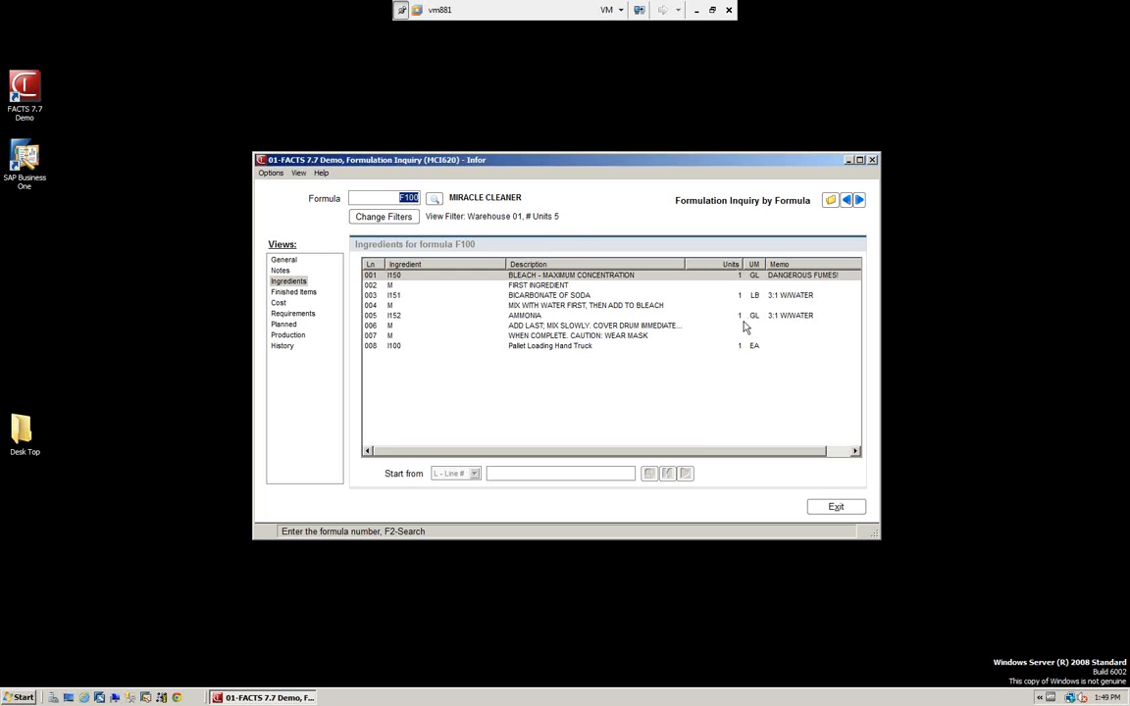
{"action": "left_click", "coordinate": [836, 507]}
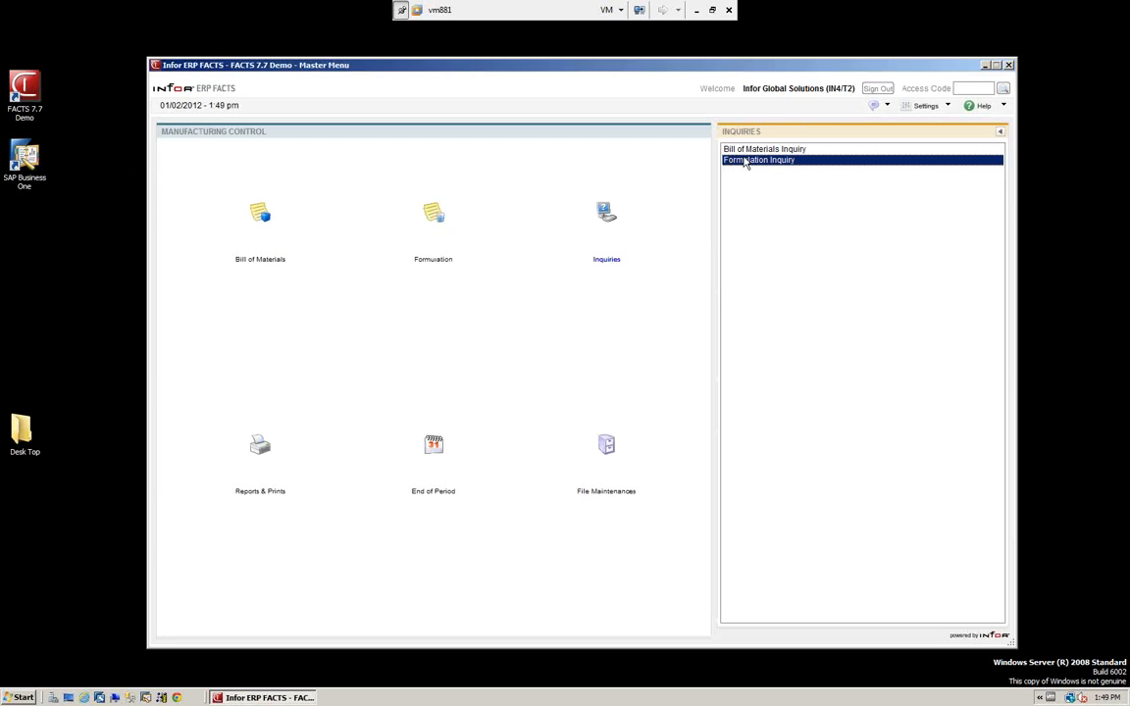
Open the BOM Requirements Report and limit it to item I144 as both beginning and ending item.
{"action": "left_click", "coordinate": [260, 446]}
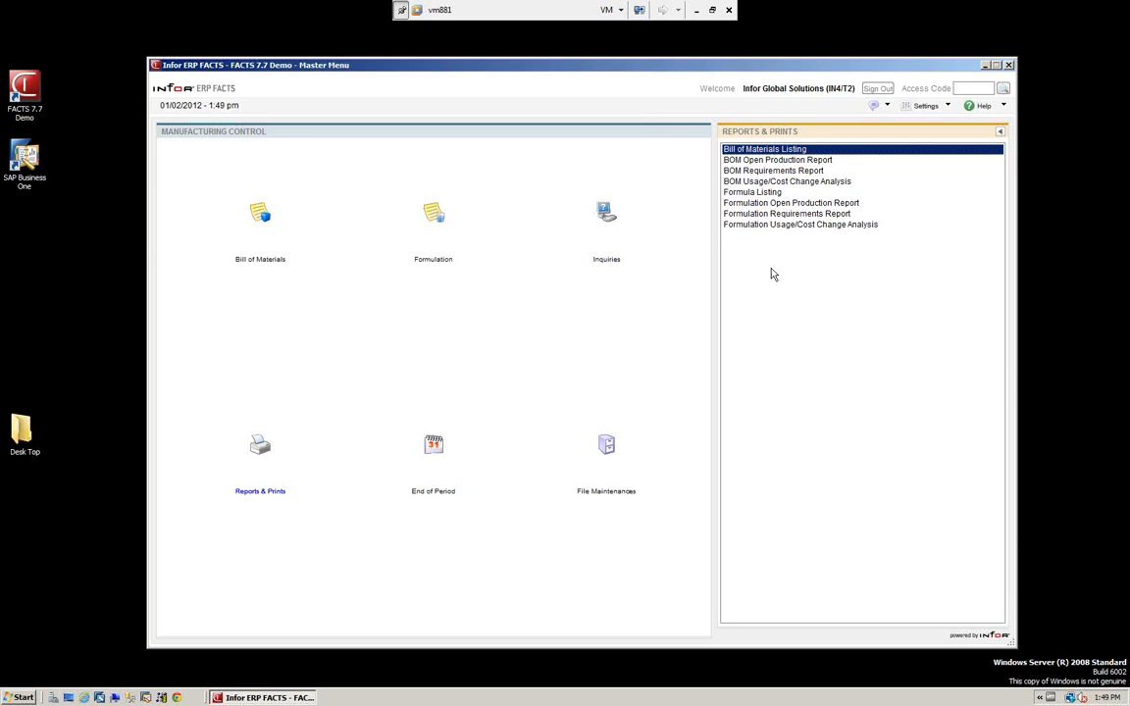
{"action": "left_click", "coordinate": [750, 171]}
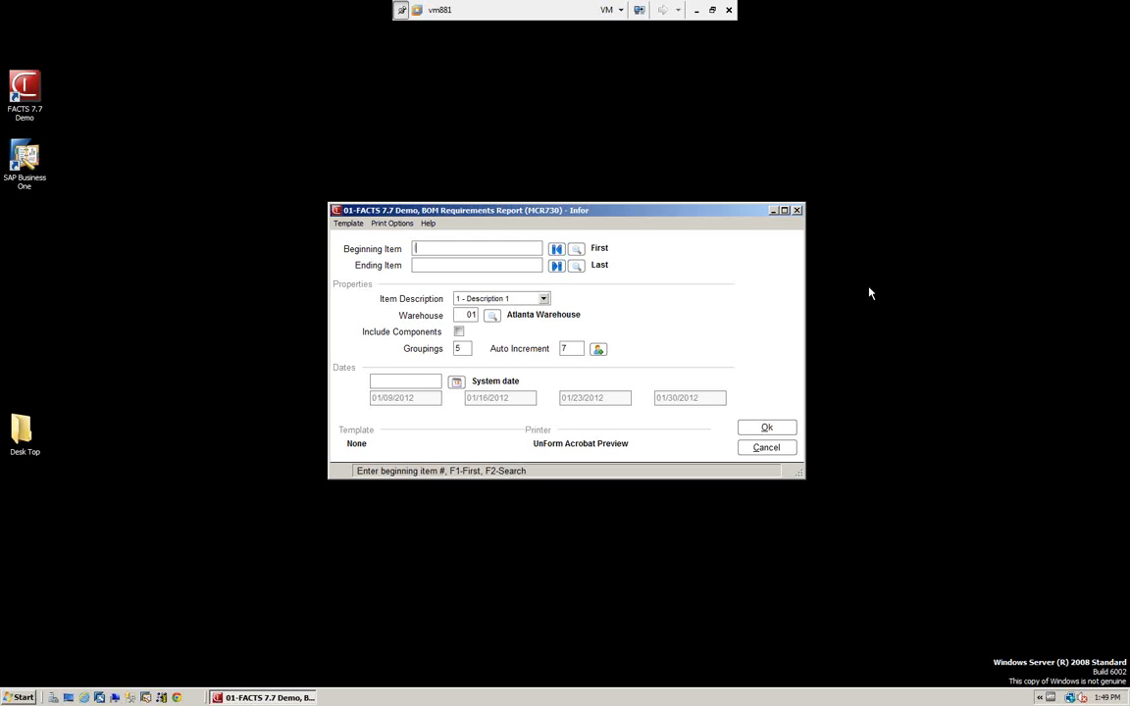
{"action": "type", "text": "I144"}
{"action": "key", "text": "Tab"}
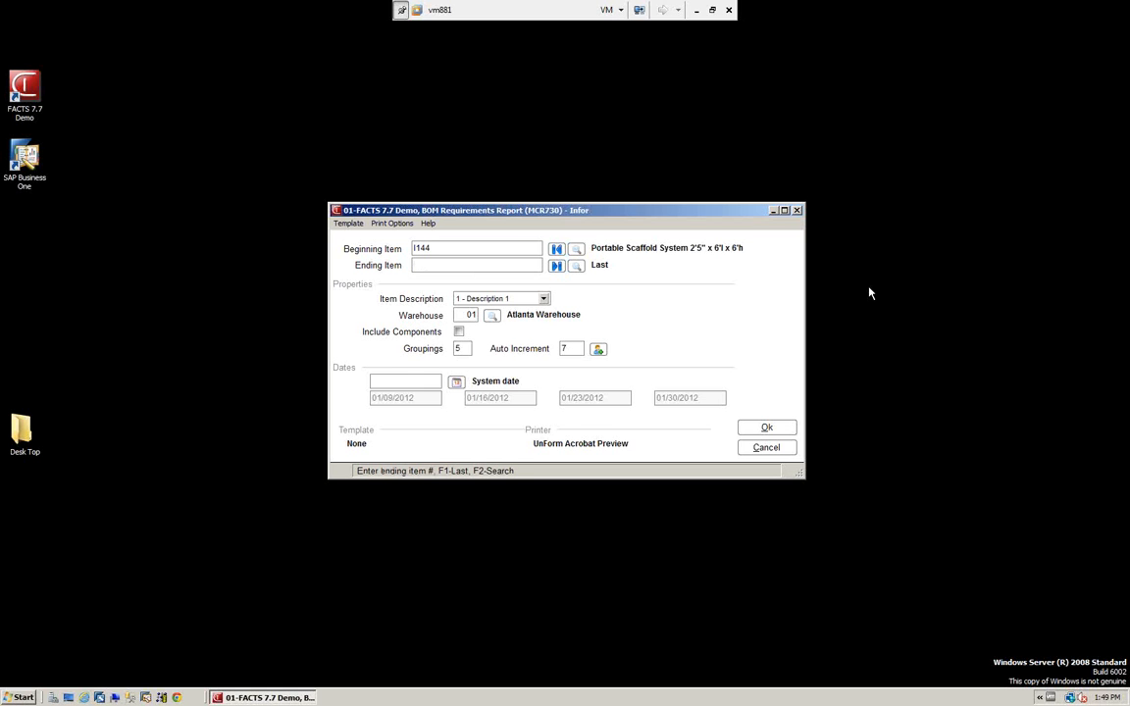
{"action": "type", "text": "I144"}
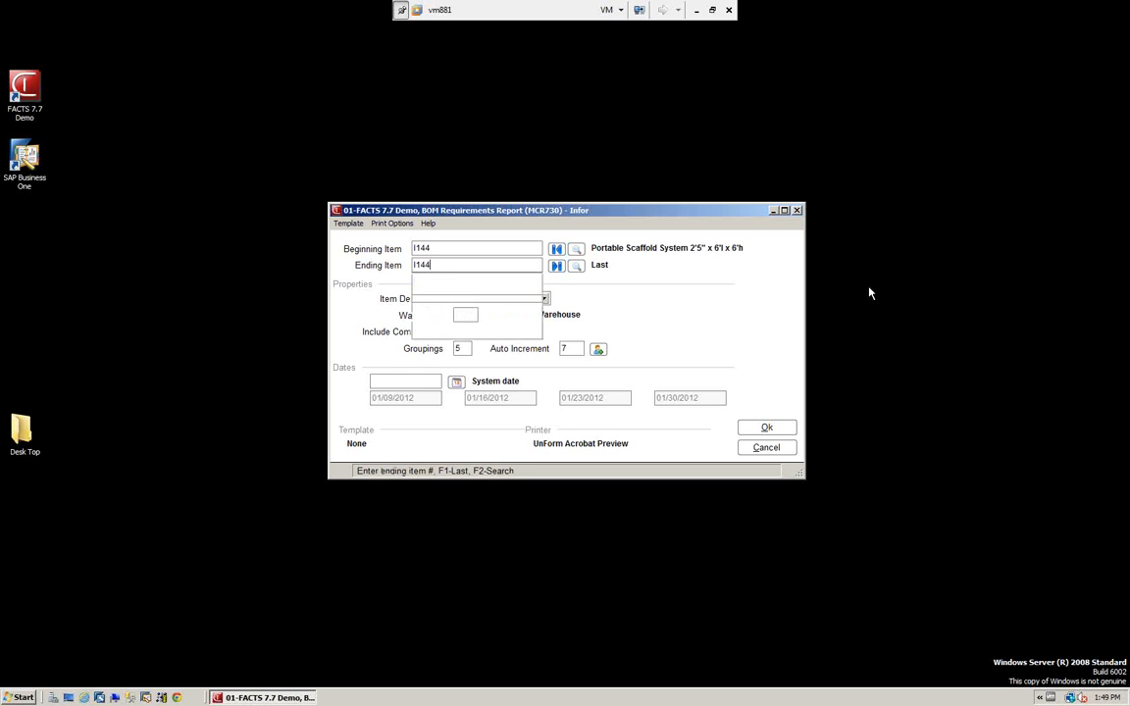
{"action": "key", "text": "Tab"}
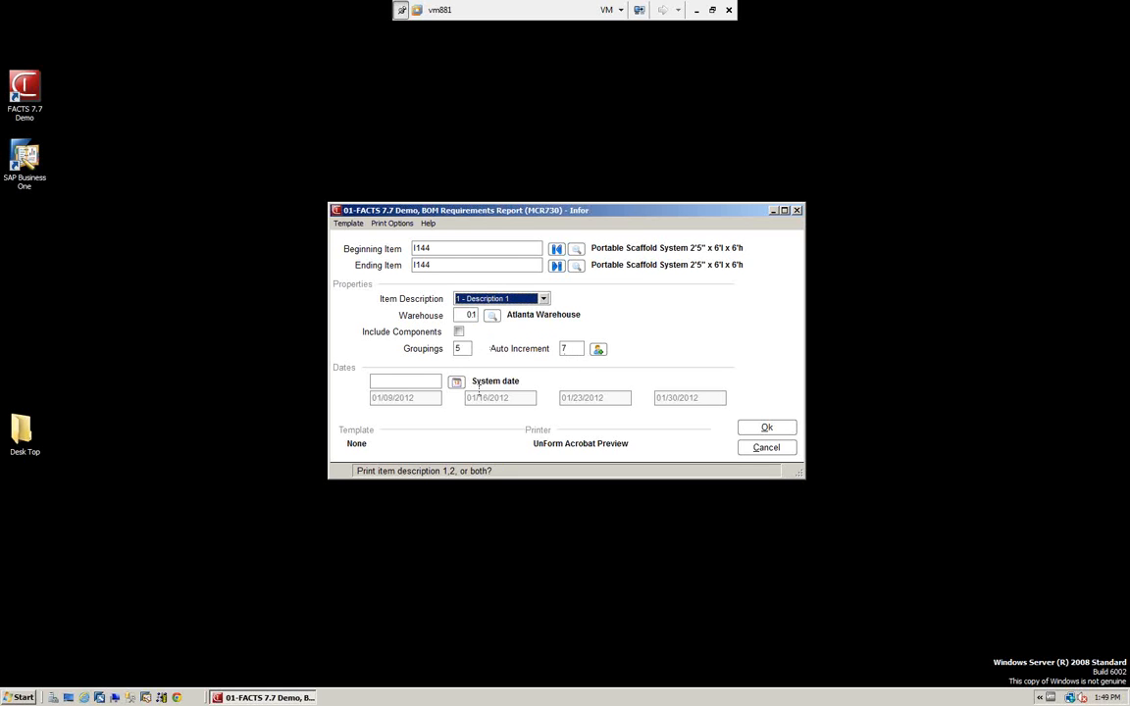
Set the report's print options to printer 0.
{"action": "left_click", "coordinate": [396, 226]}
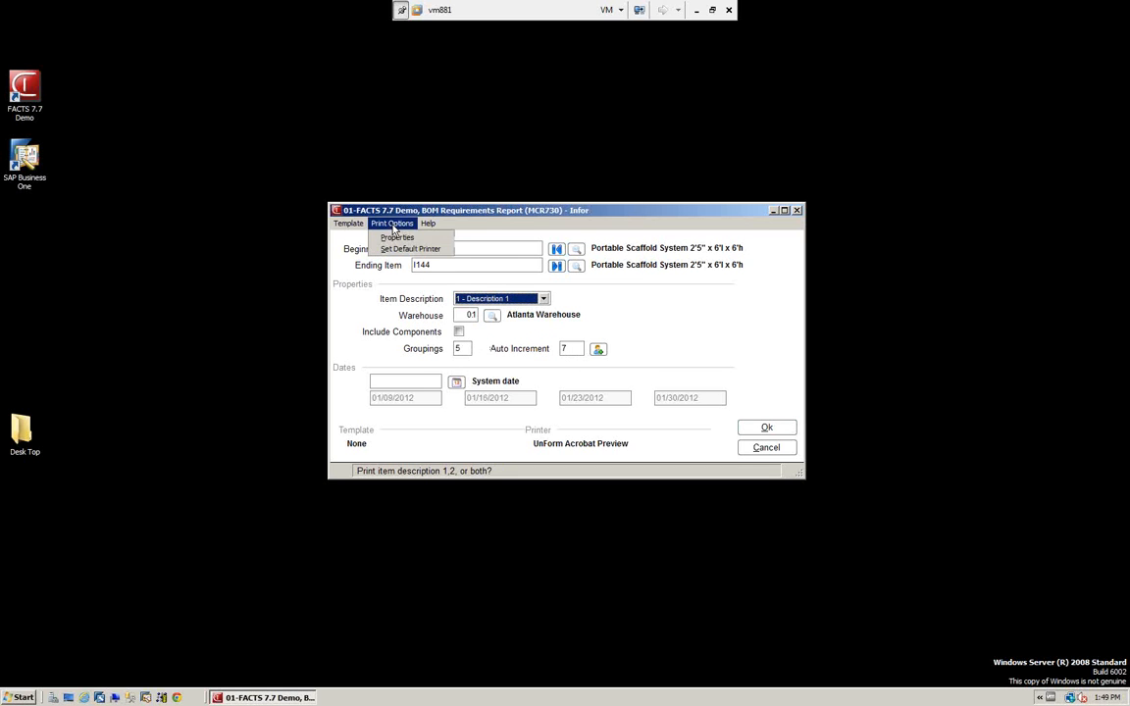
{"action": "left_click", "coordinate": [400, 238]}
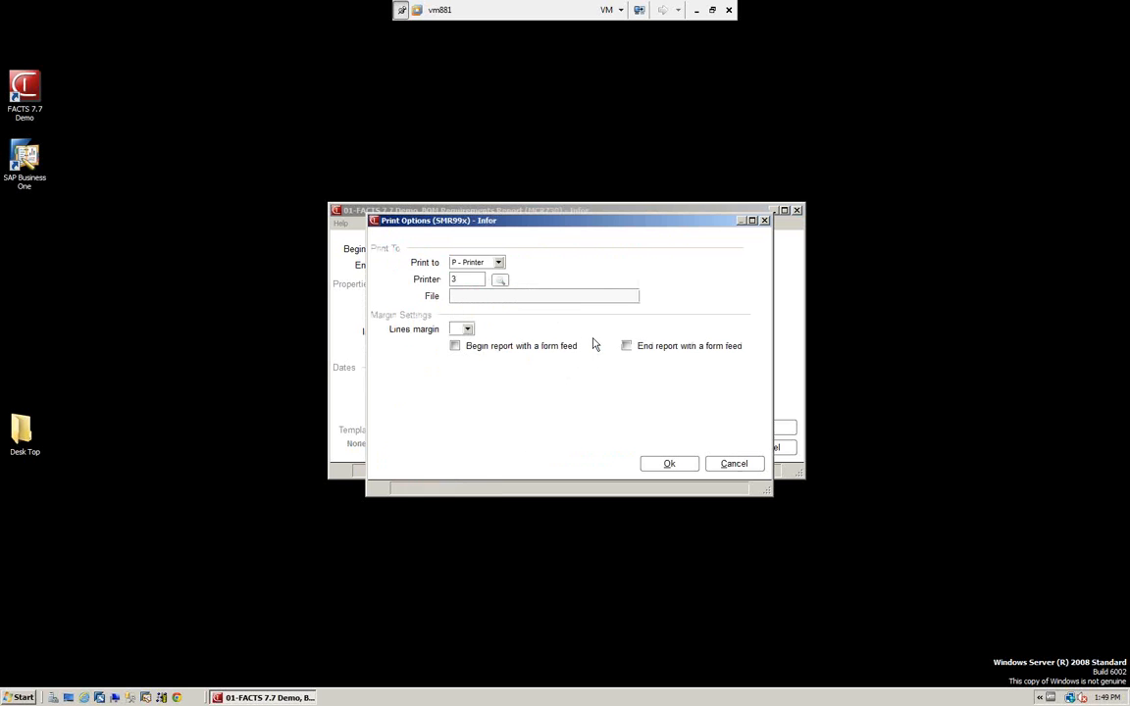
{"action": "left_click_drag", "start_coordinate": [466, 280], "coordinate": [413, 289]}
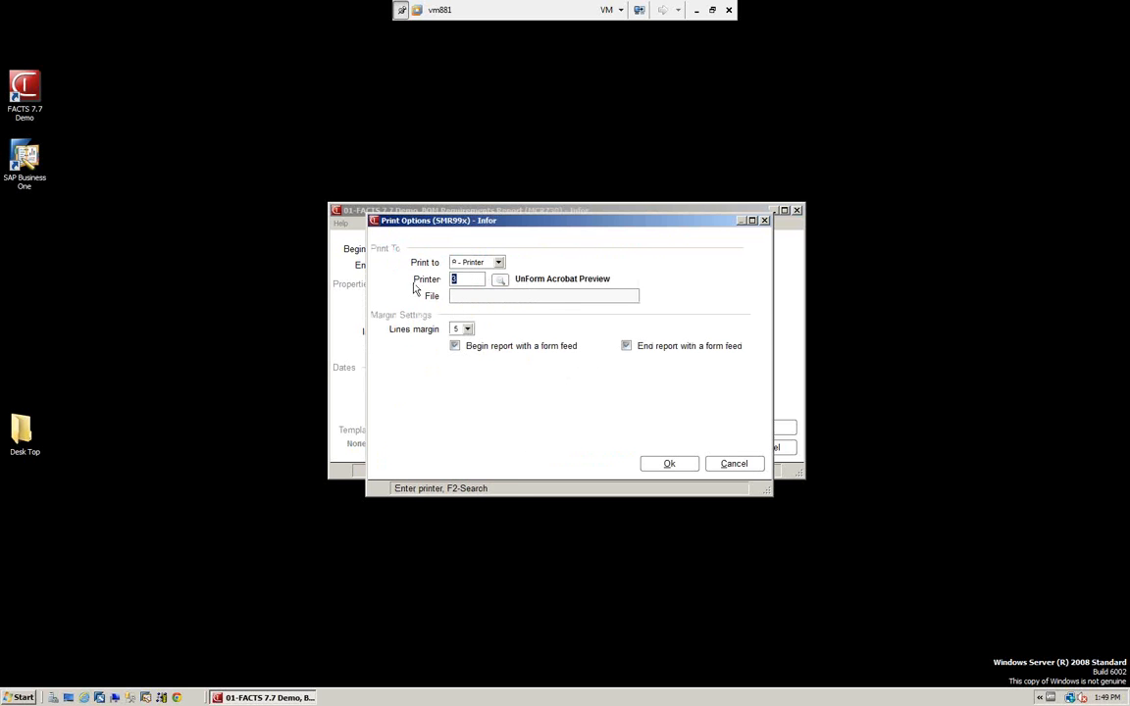
{"action": "type", "text": "0"}
{"action": "left_click", "coordinate": [670, 464]}
Run the BOM Requirements Report, examine the planned production for I144 in Notepad, and close the report file.
{"action": "left_click", "coordinate": [767, 430]}
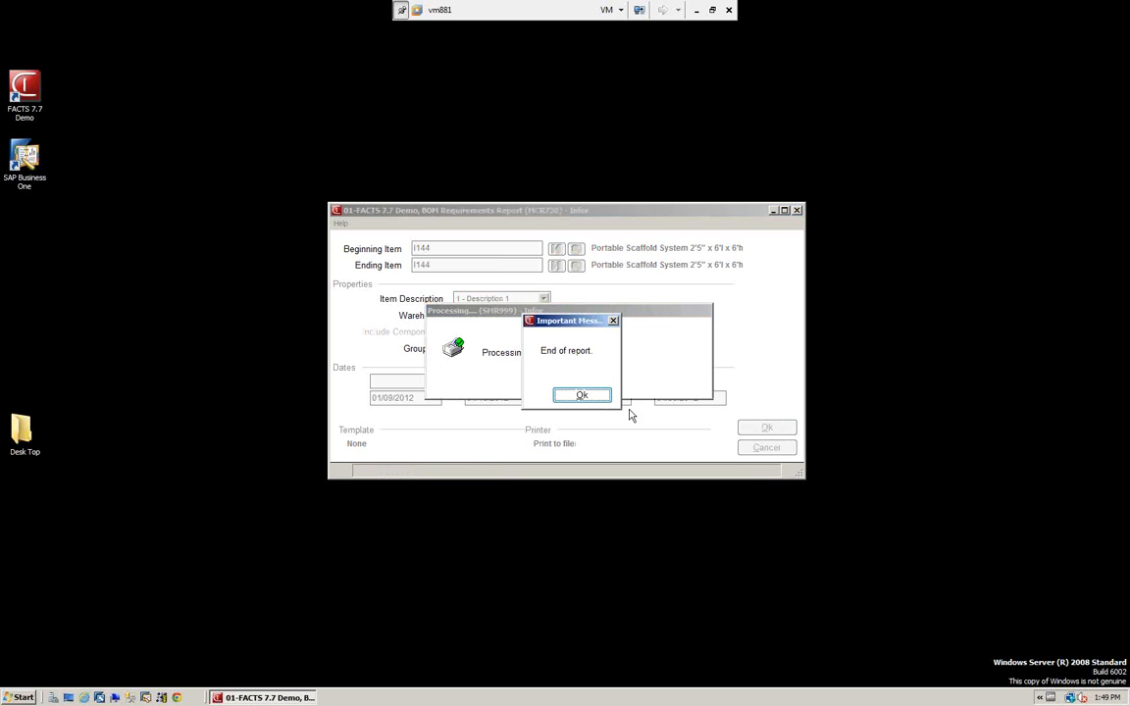
{"action": "left_click", "coordinate": [582, 396]}
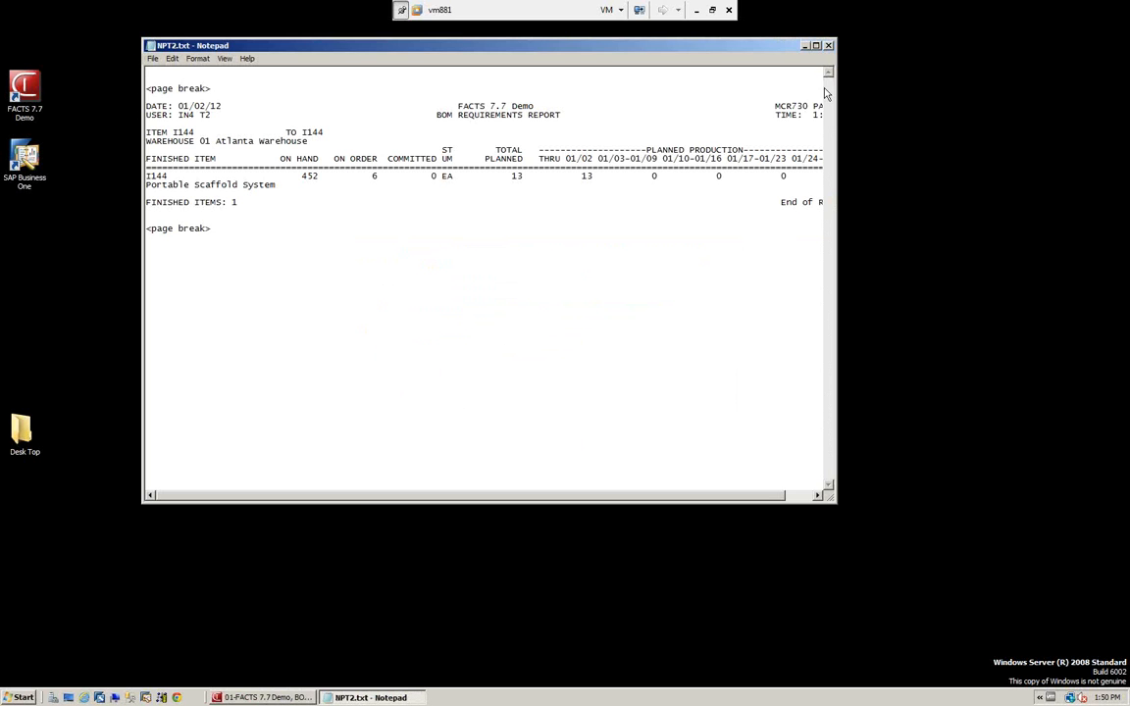
{"action": "double_click", "coordinate": [741, 45]}
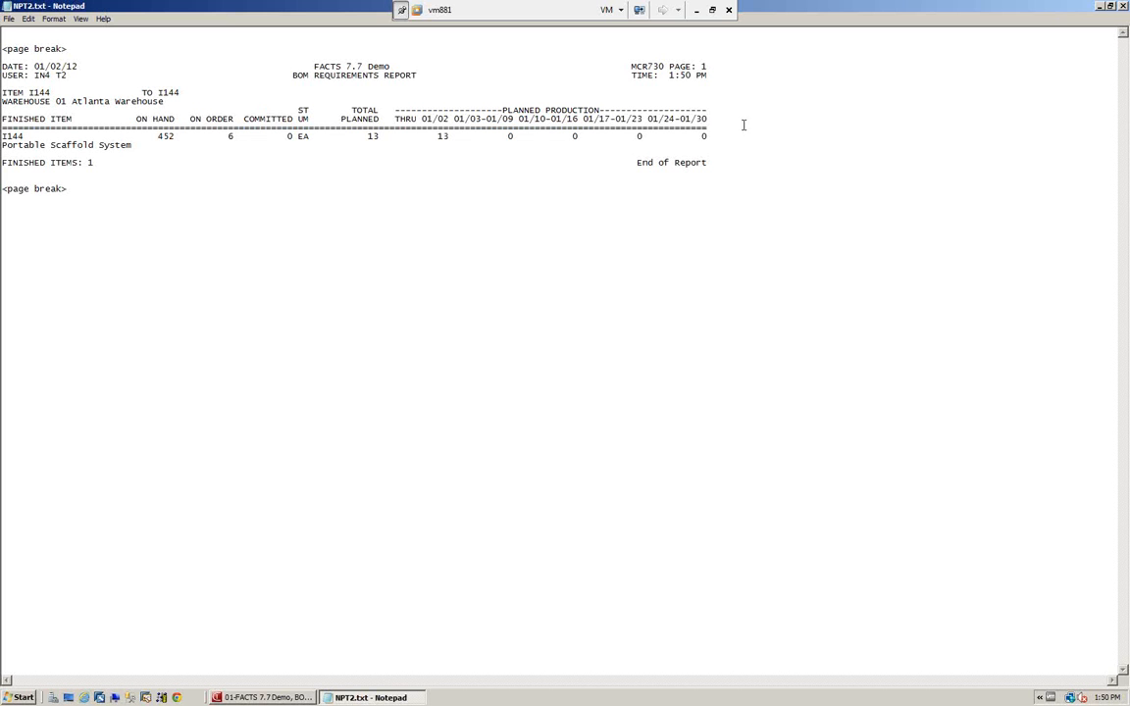
{"action": "left_click", "coordinate": [1124, 8]}
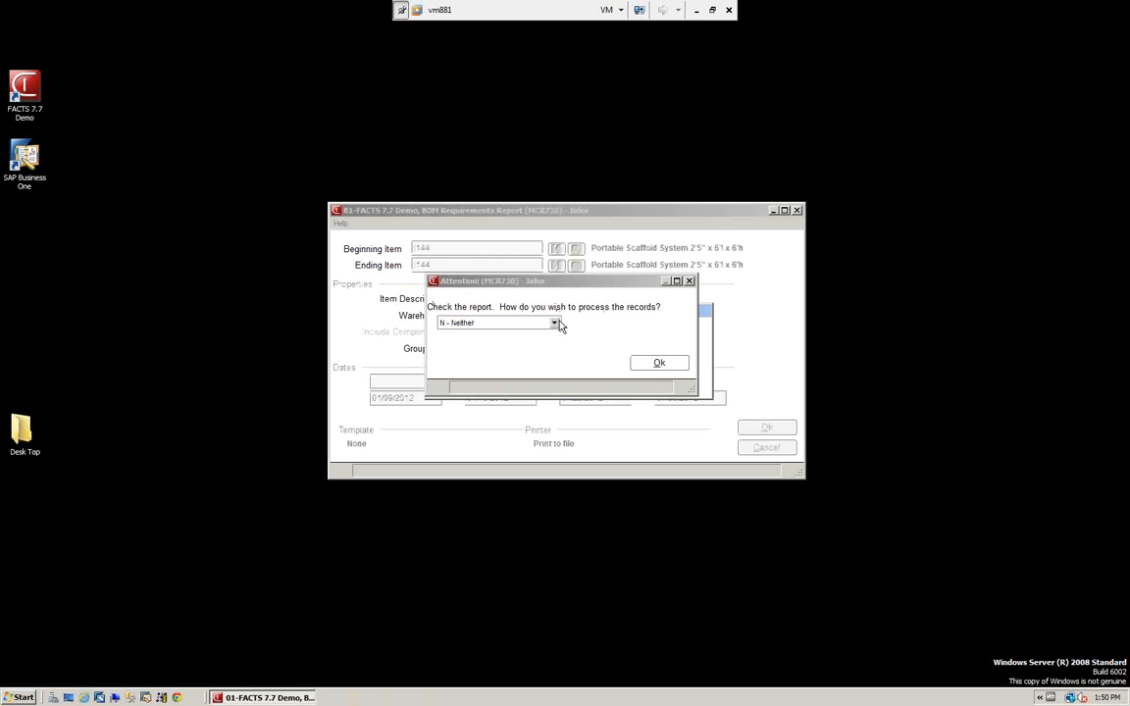
Process the reported I144 planning records with the option C - Convert To Production.
{"action": "left_click", "coordinate": [555, 324]}
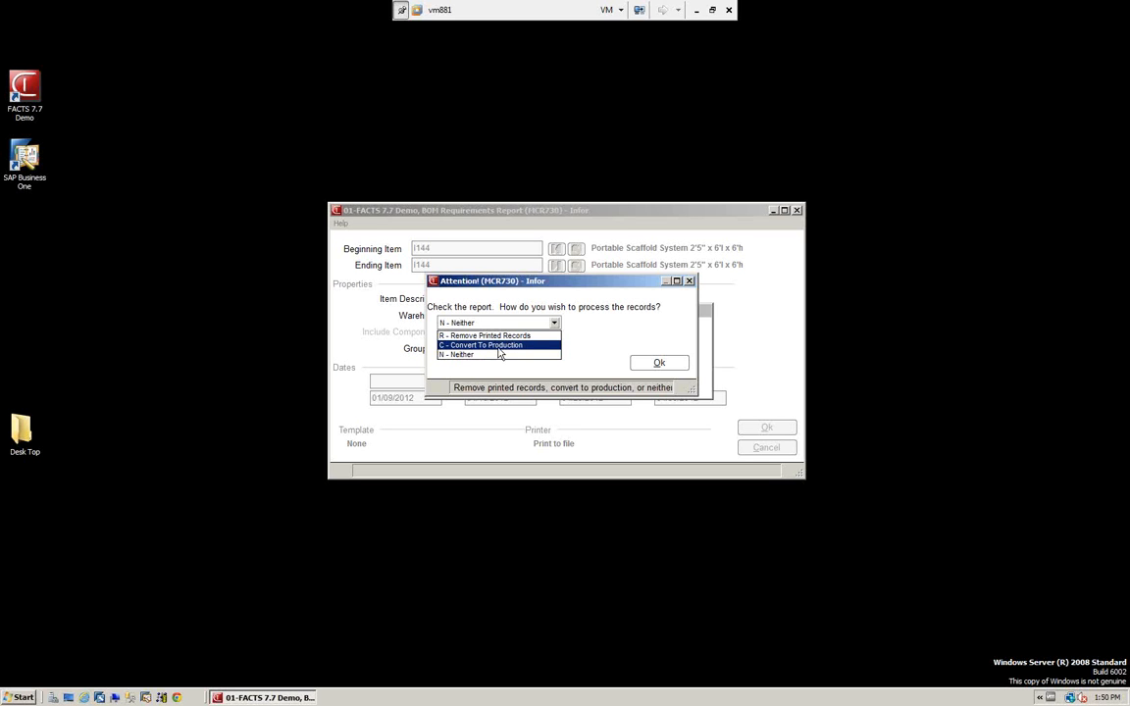
{"action": "left_click", "coordinate": [496, 345]}
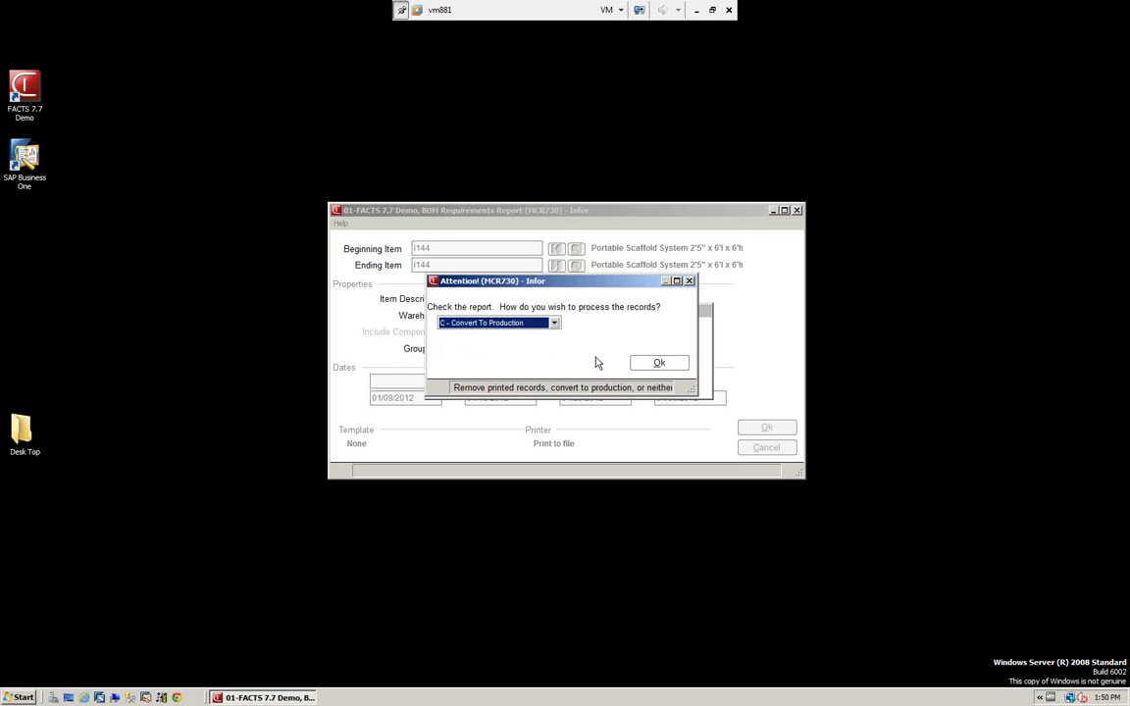
{"action": "left_click", "coordinate": [659, 363]}
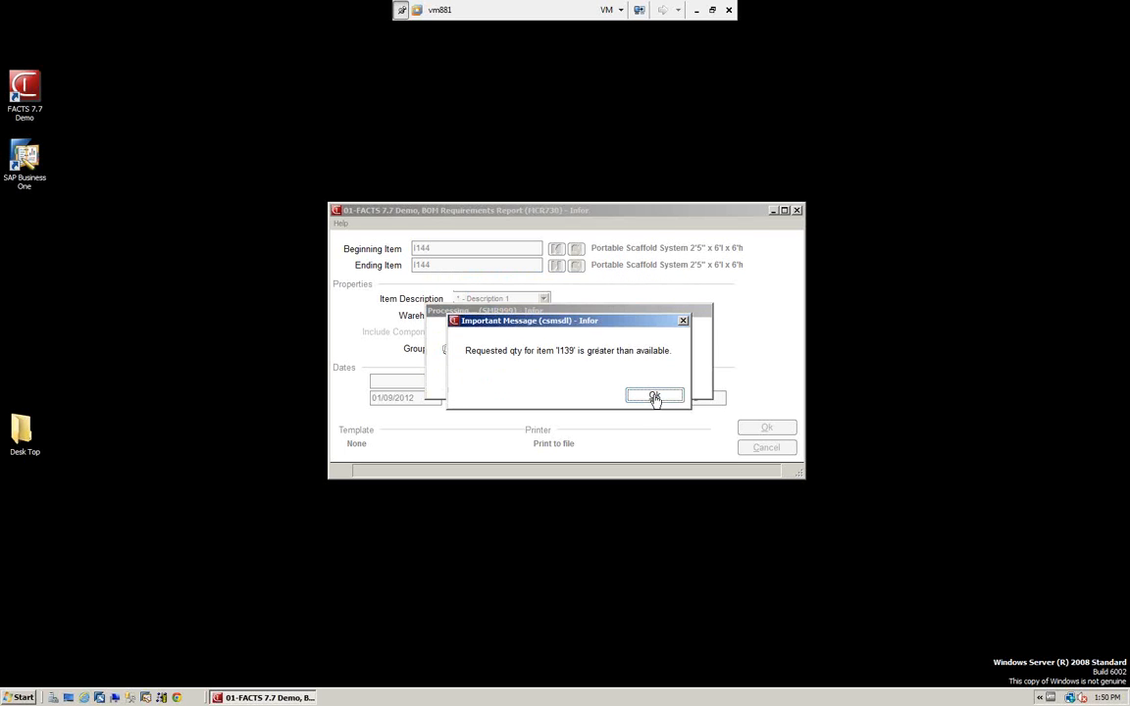
Acknowledge every item availability warning for the I144 components and finish the conversion update.
{"action": "left_click", "coordinate": [656, 397]}
{"action": "left_click", "coordinate": [656, 399]}
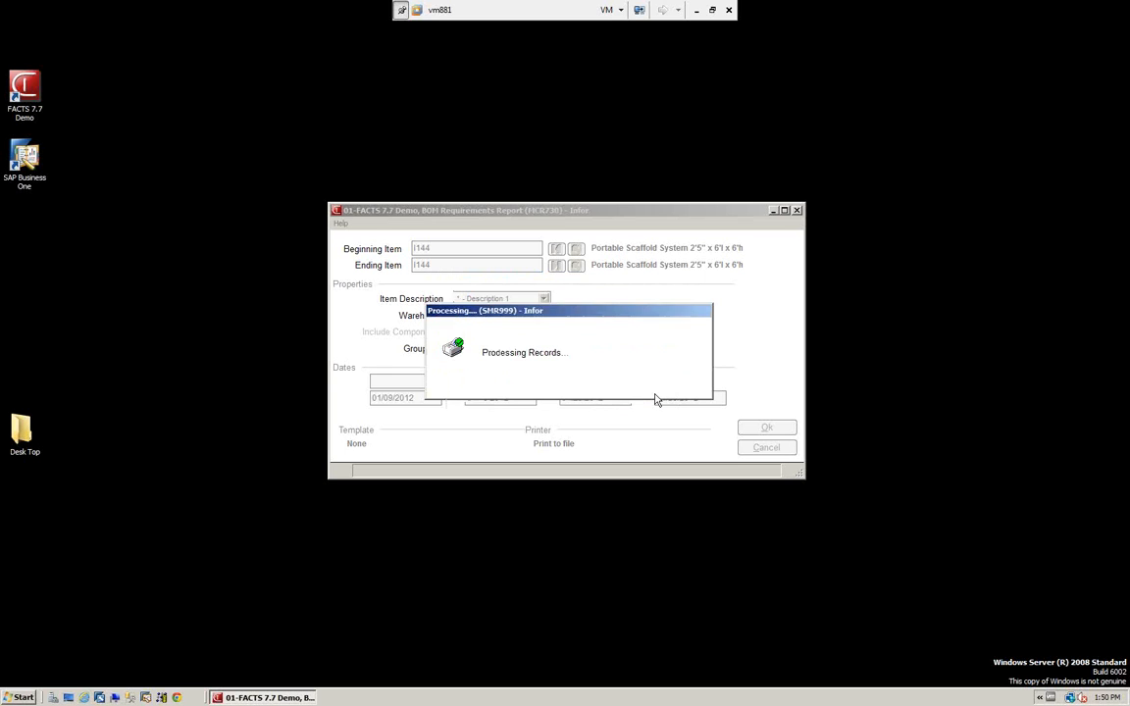
{"action": "left_click", "coordinate": [654, 396]}
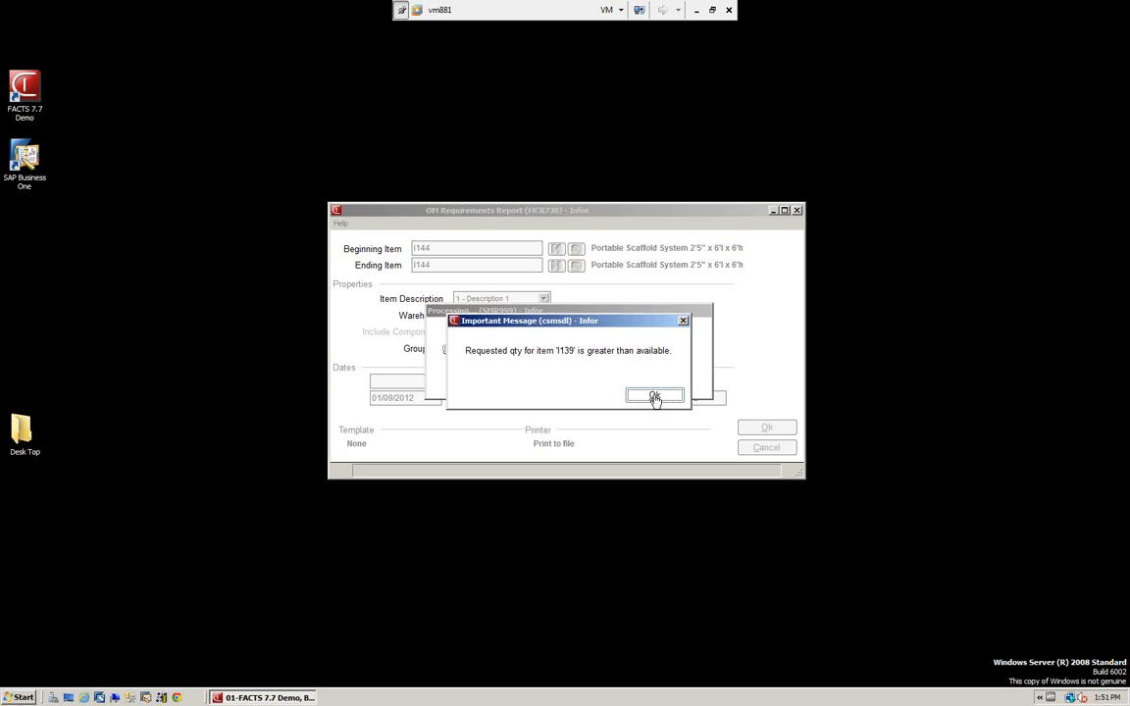
{"action": "left_click", "coordinate": [654, 396]}
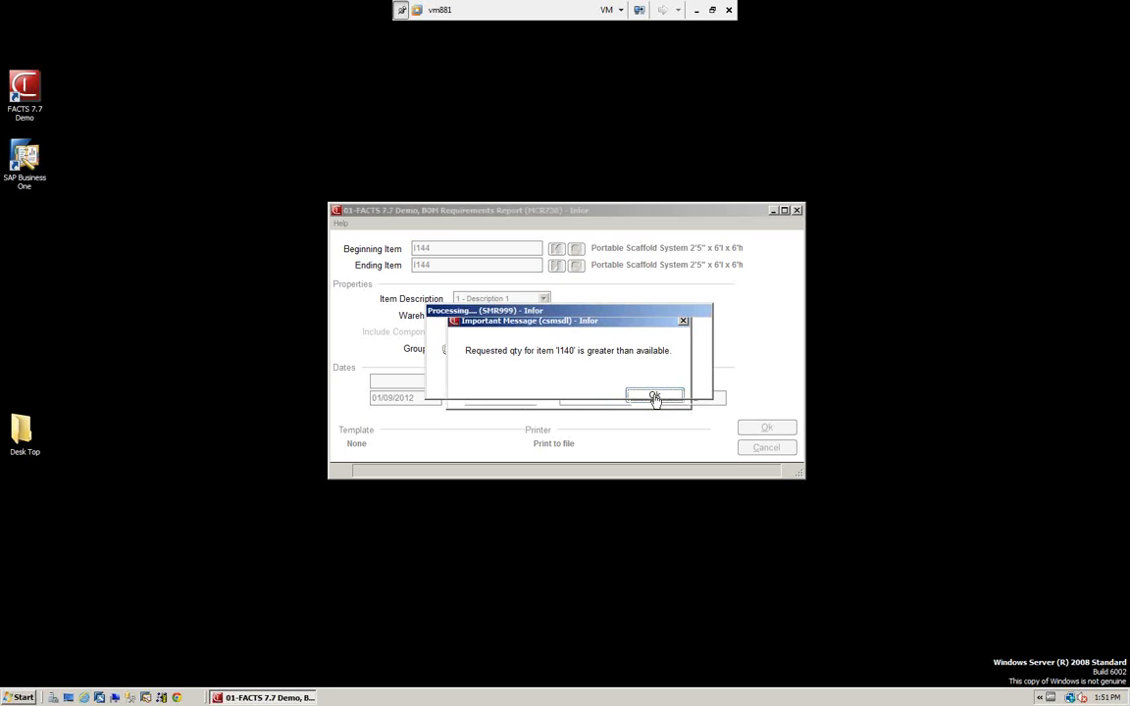
{"action": "left_click", "coordinate": [656, 397]}
{"action": "left_click", "coordinate": [655, 398]}
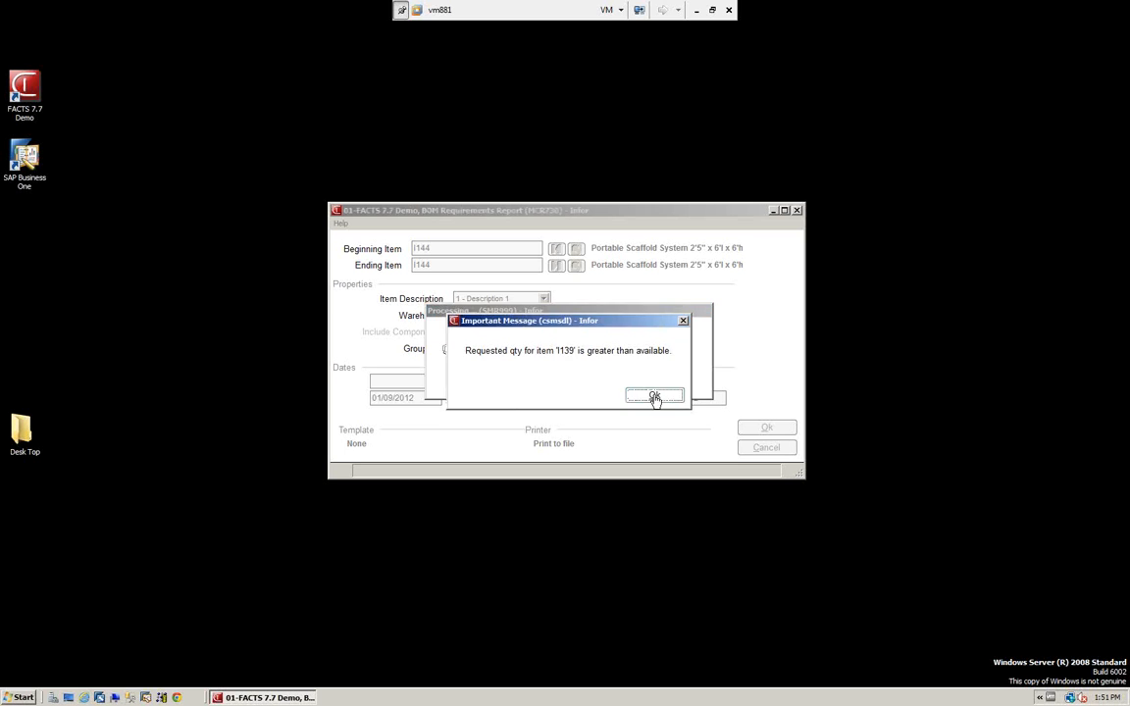
{"action": "left_click", "coordinate": [655, 397]}
{"action": "left_click", "coordinate": [656, 397]}
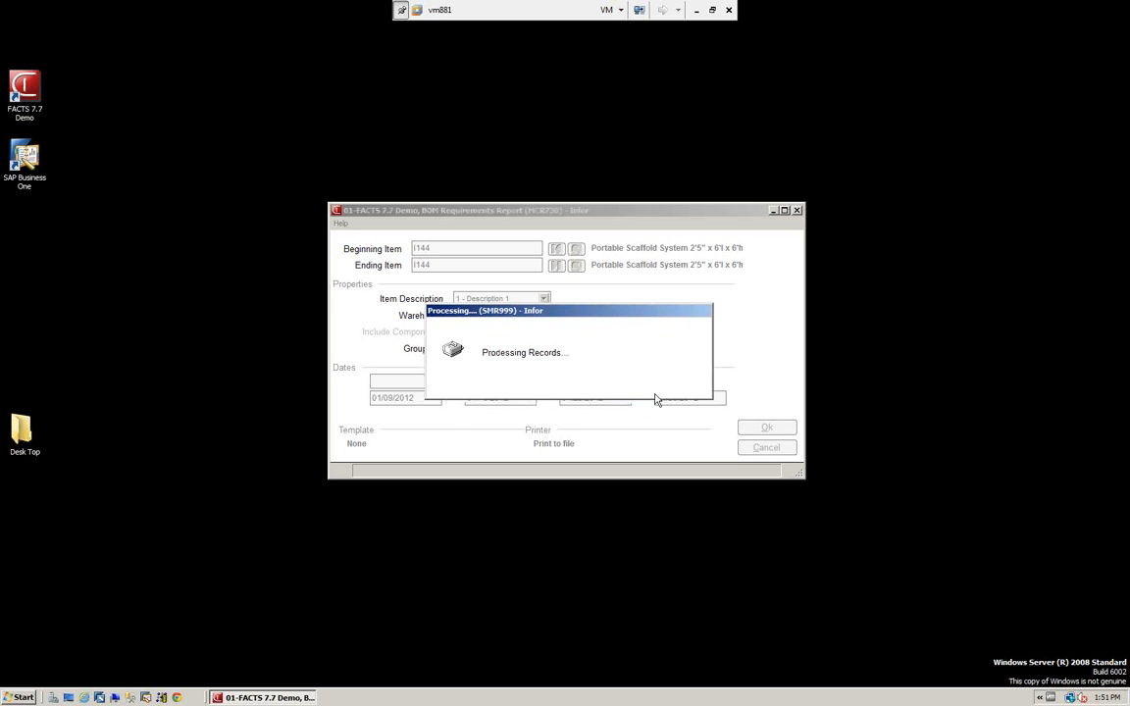
{"action": "left_click", "coordinate": [655, 397]}
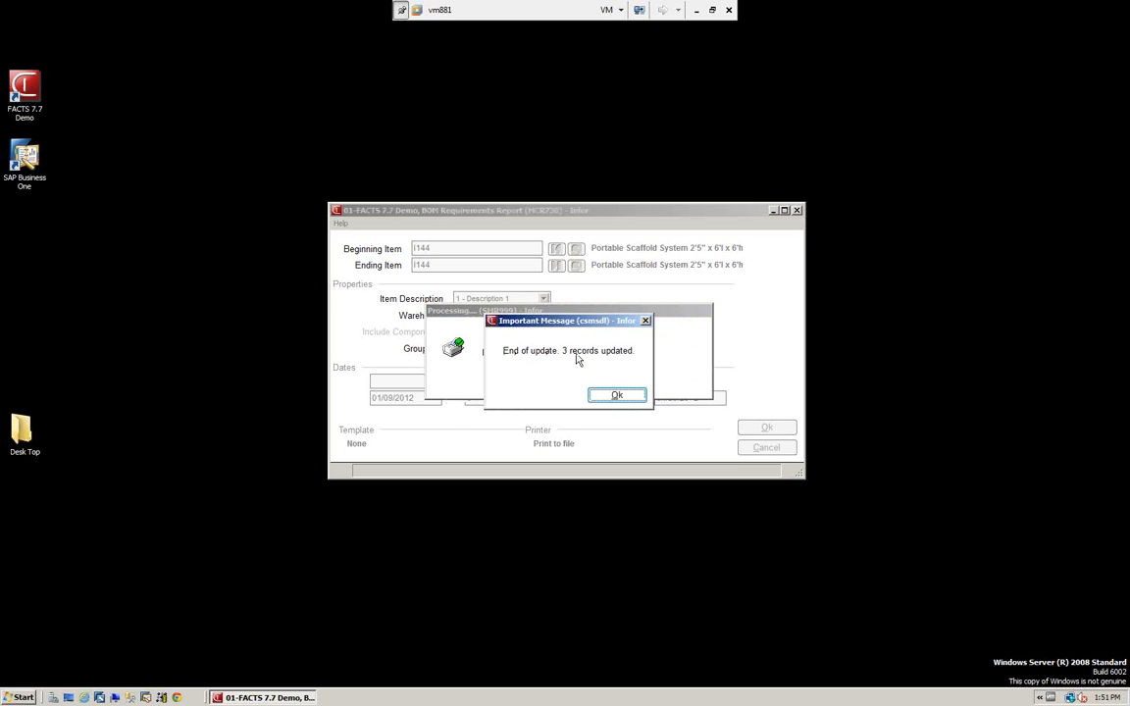
{"action": "left_click", "coordinate": [617, 396]}
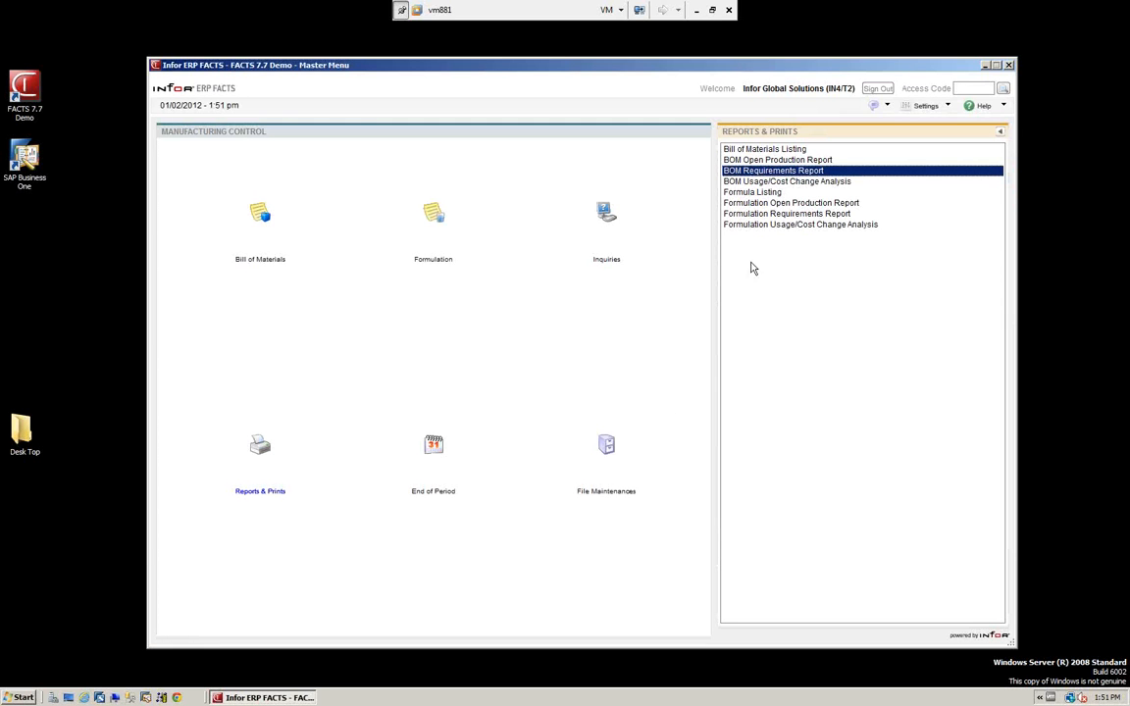
Look up the I144 tickets with the document search in Production Entry, view ticket 000169, and leave the entry program.
{"action": "left_click", "coordinate": [260, 212]}
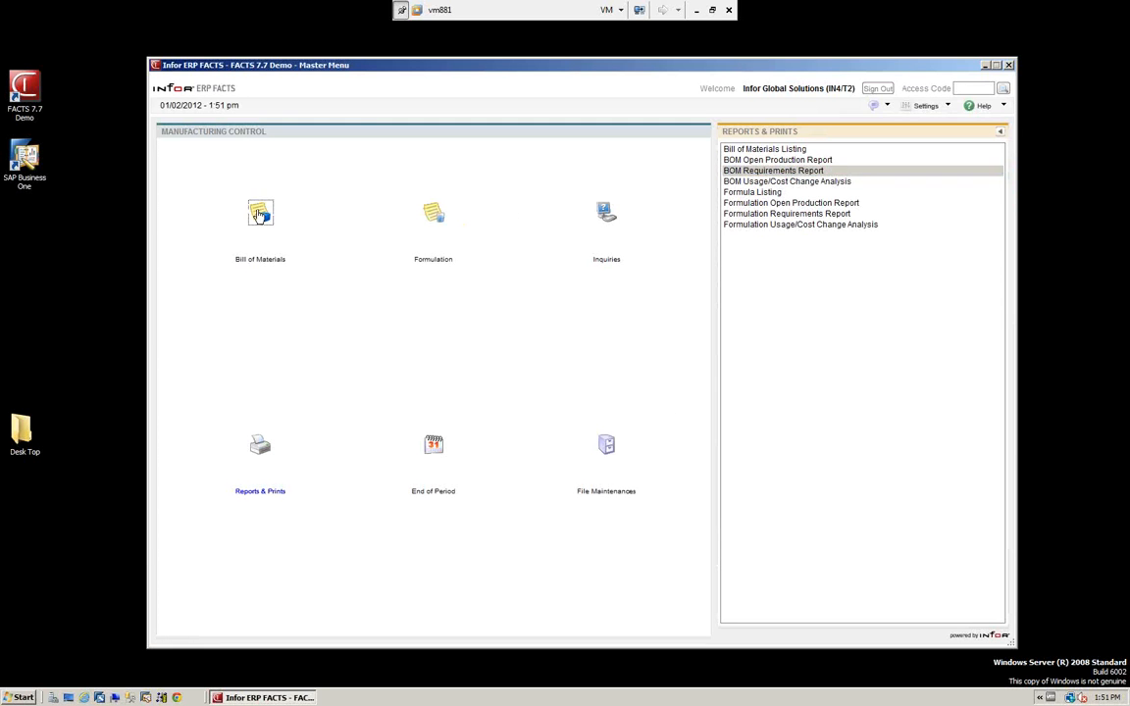
{"action": "left_click", "coordinate": [775, 171]}
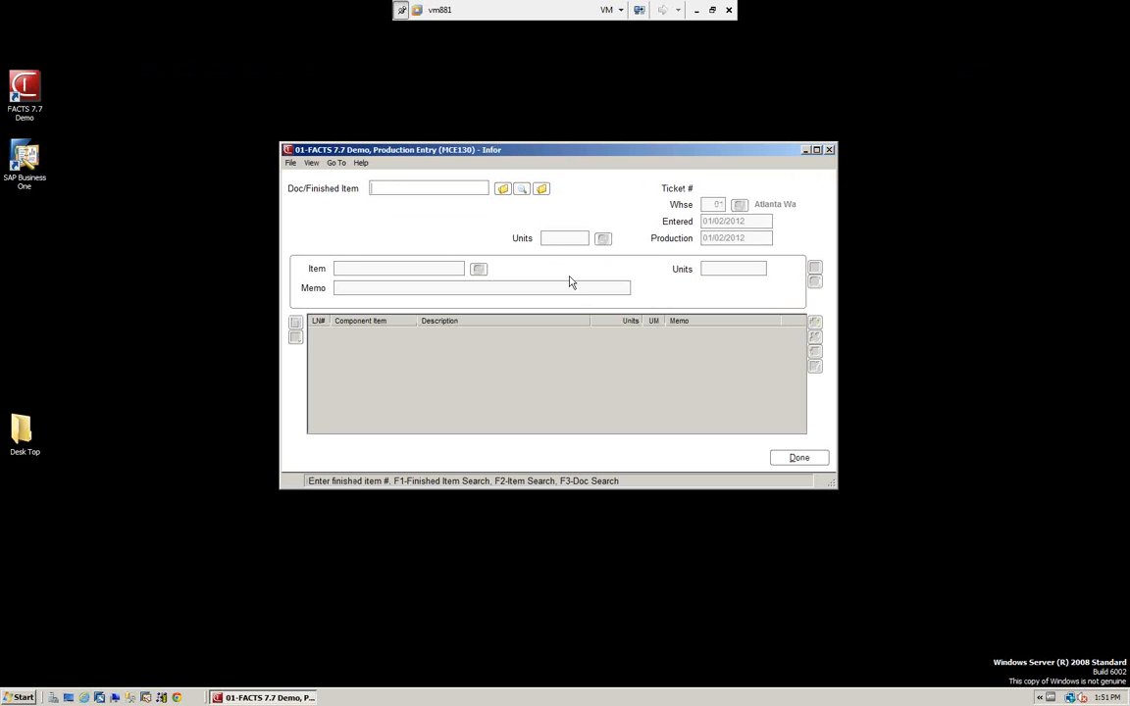
{"action": "left_click", "coordinate": [541, 190]}
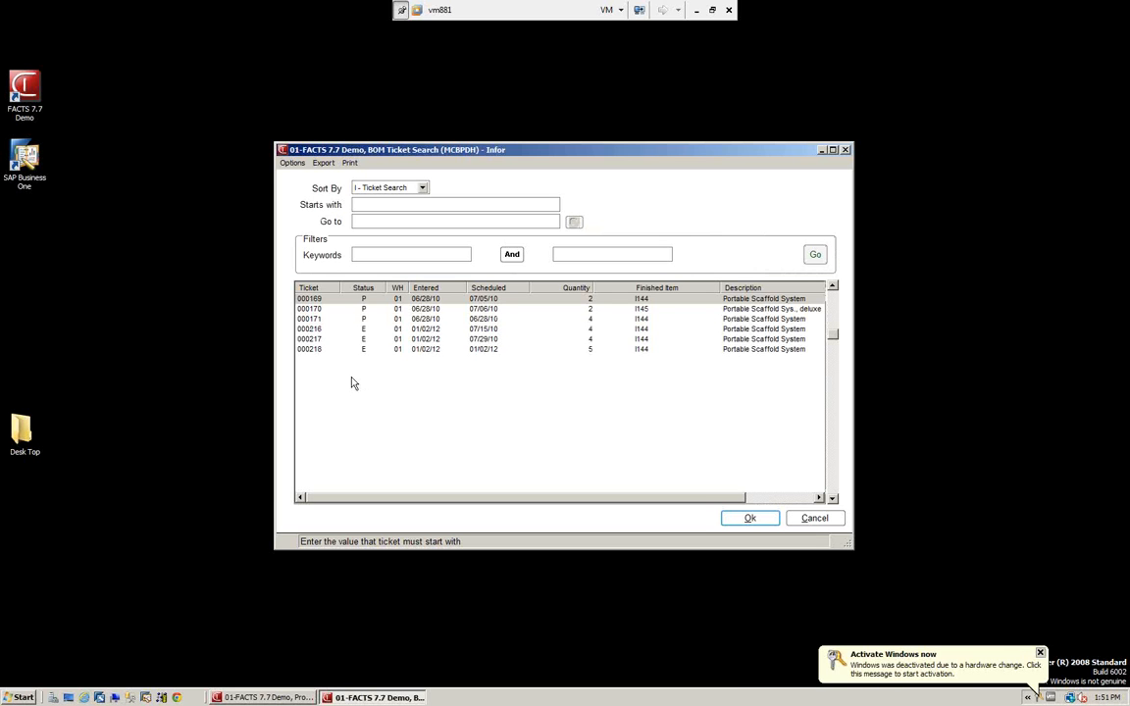
{"action": "left_click", "coordinate": [1041, 653]}
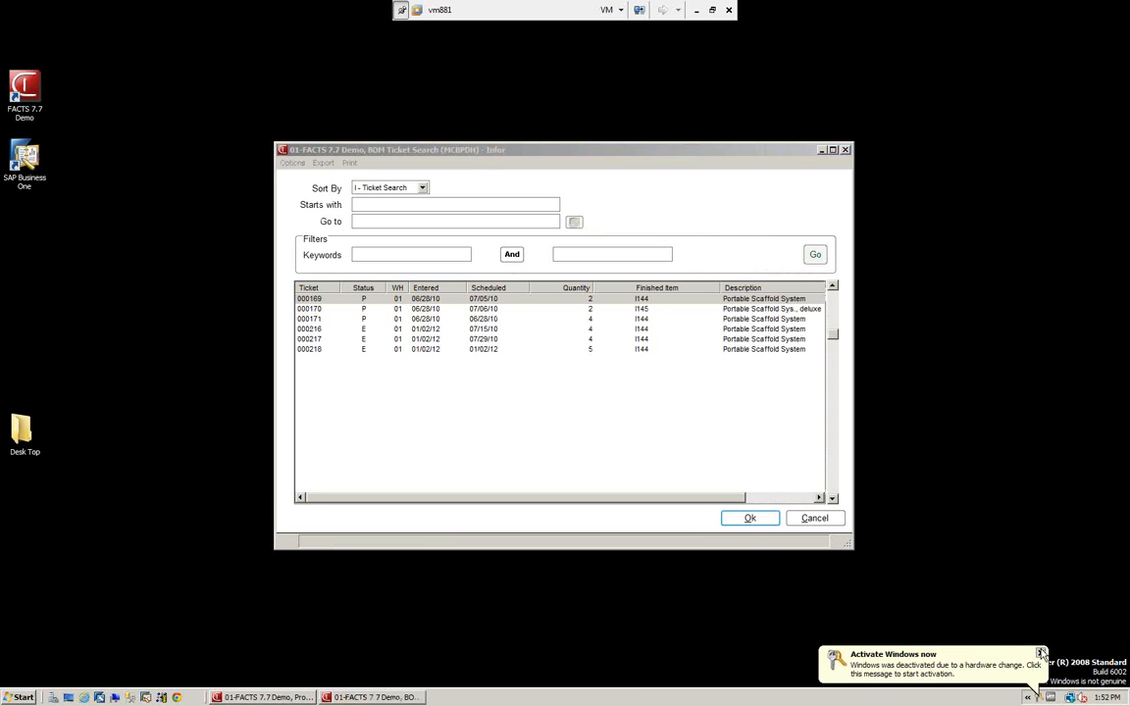
{"action": "left_click", "coordinate": [751, 520]}
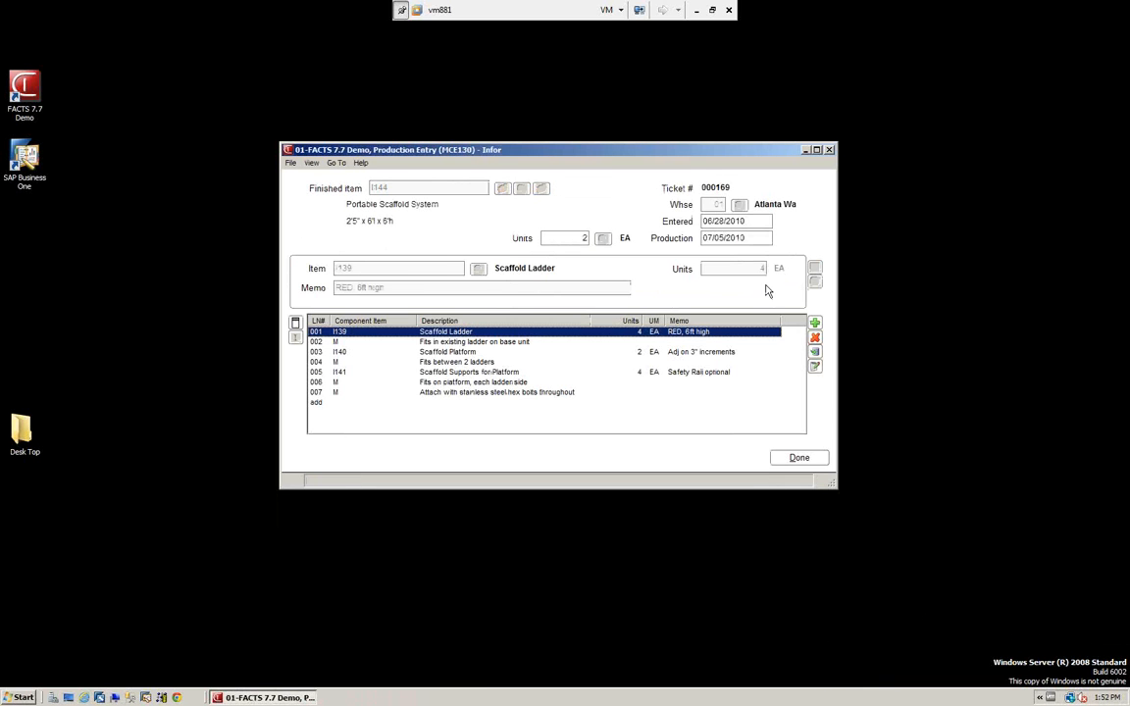
{"action": "left_click", "coordinate": [806, 463]}
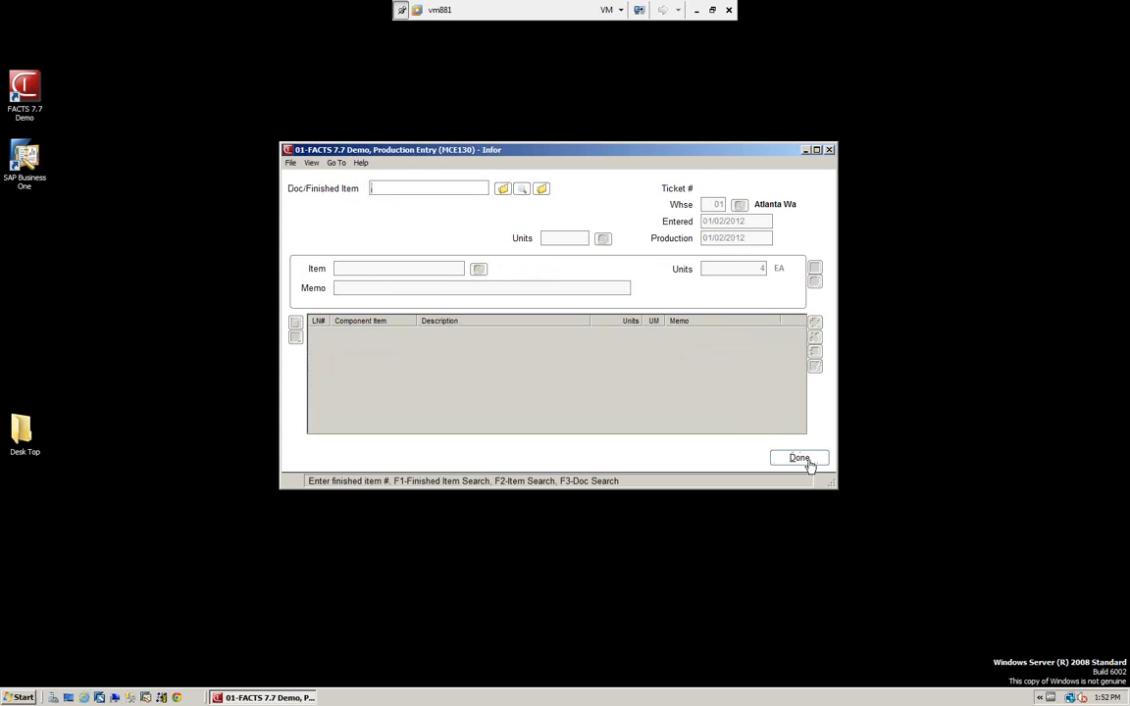
{"action": "left_click", "coordinate": [799, 458]}
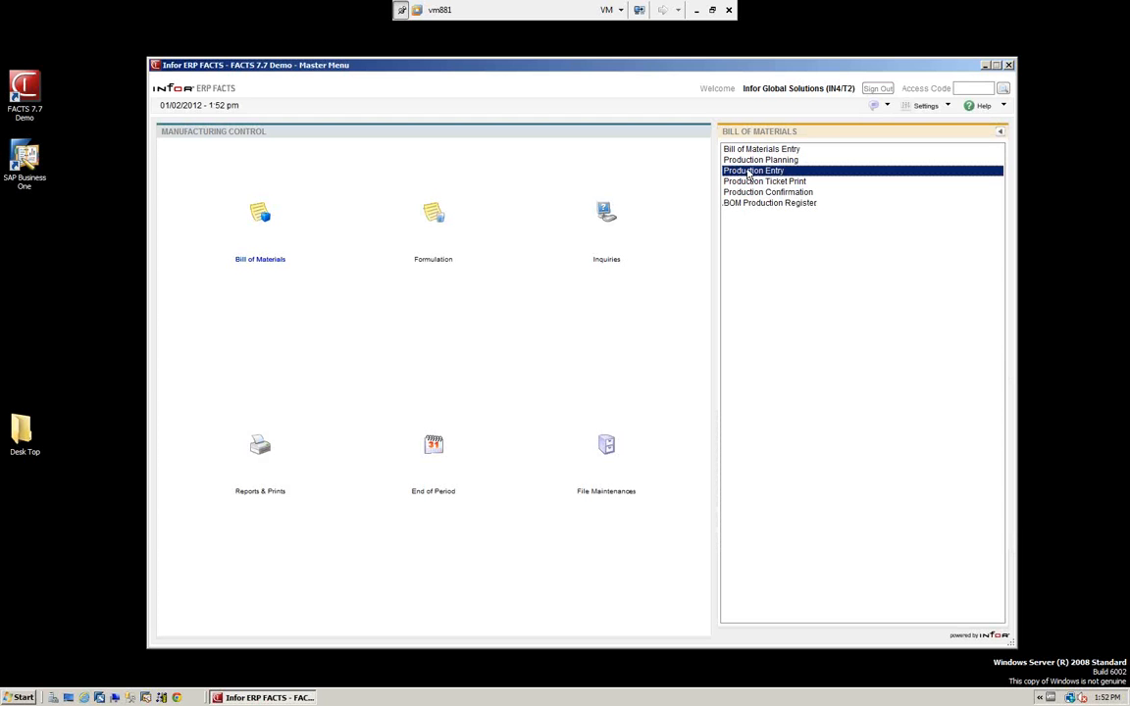
Open the BOM Usage/Cost Change Analysis report with print option 0.
{"action": "left_click", "coordinate": [259, 447]}
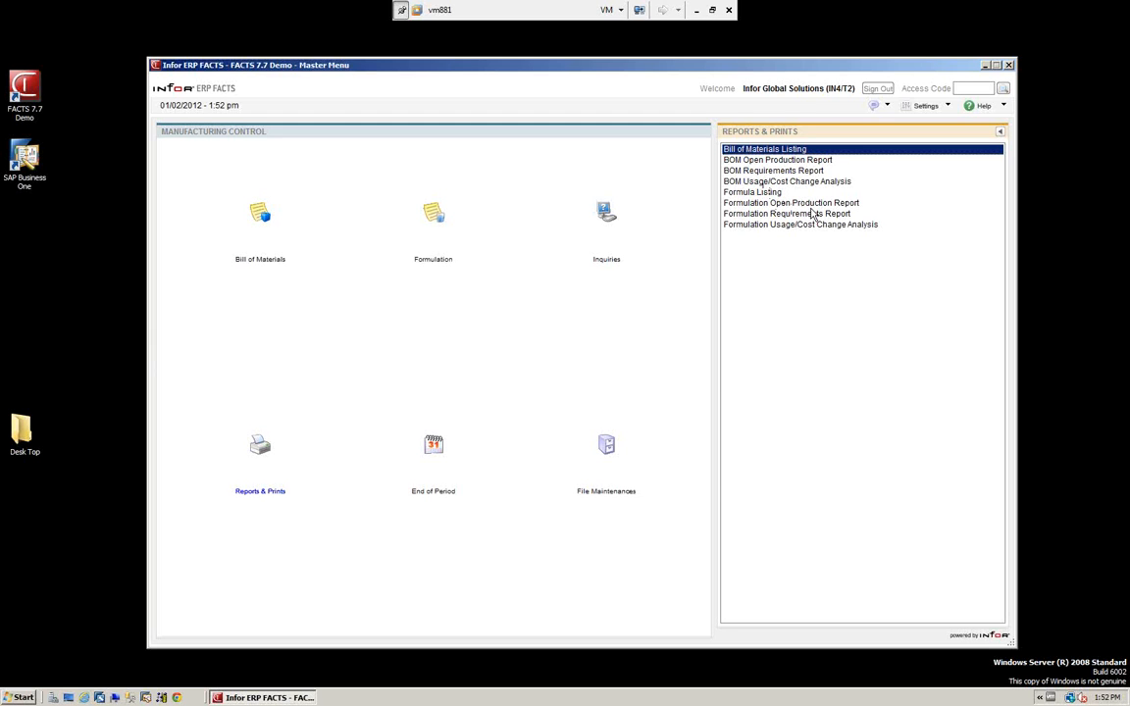
{"action": "left_click", "coordinate": [759, 182]}
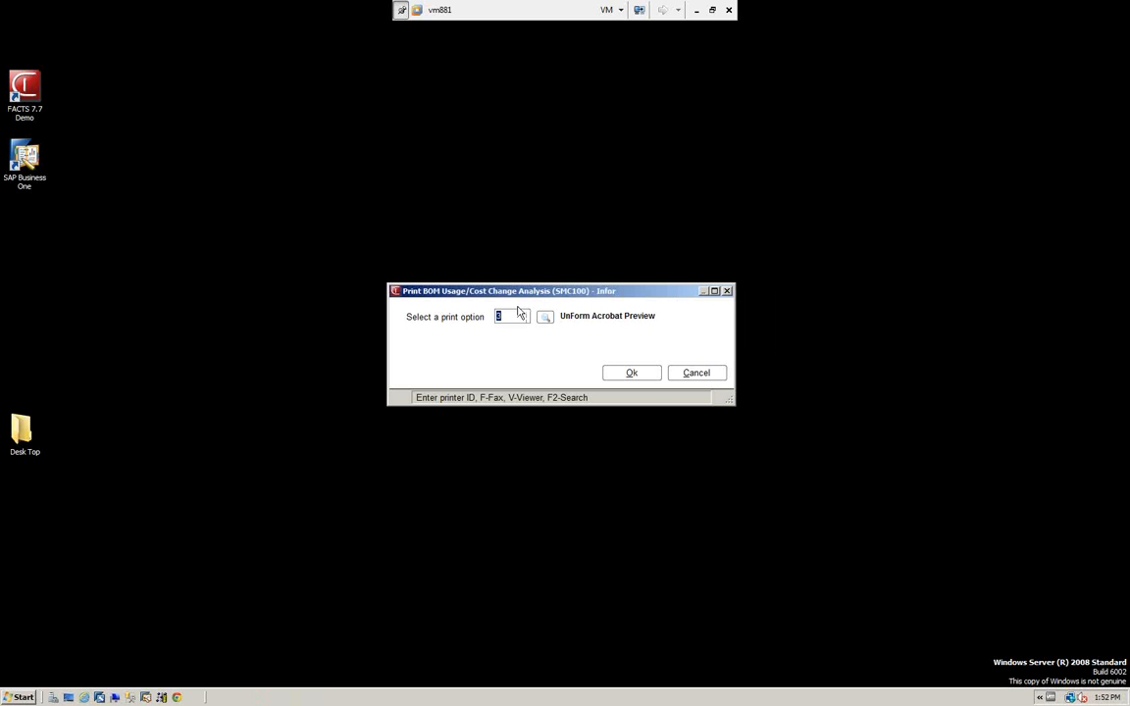
{"action": "type", "text": "0"}
{"action": "left_click", "coordinate": [616, 377]}
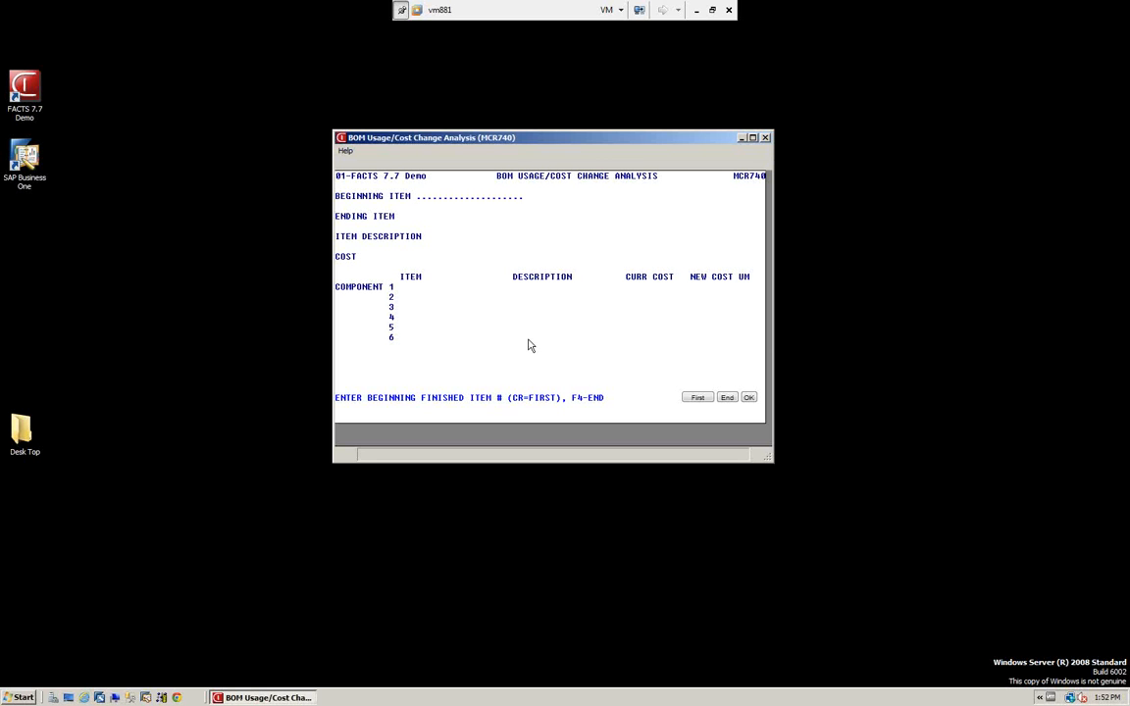
Limit the analysis to item I144 as beginning and ending item, with item description 1, cost L and warehouse 01.
{"action": "type", "text": "I144"}
{"action": "key", "text": "Return"}
{"action": "type", "text": "I144"}
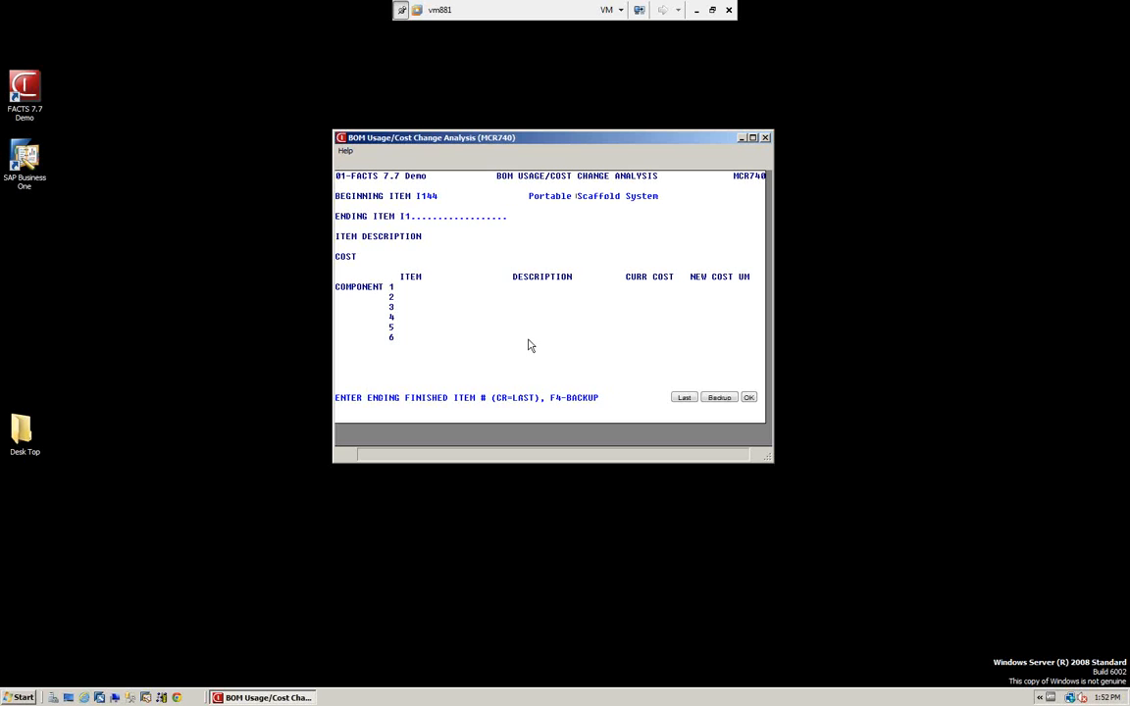
{"action": "key", "text": "Return"}
{"action": "type", "text": "1"}
{"action": "key", "text": "Return"}
{"action": "type", "text": "L"}
{"action": "key", "text": "Return"}
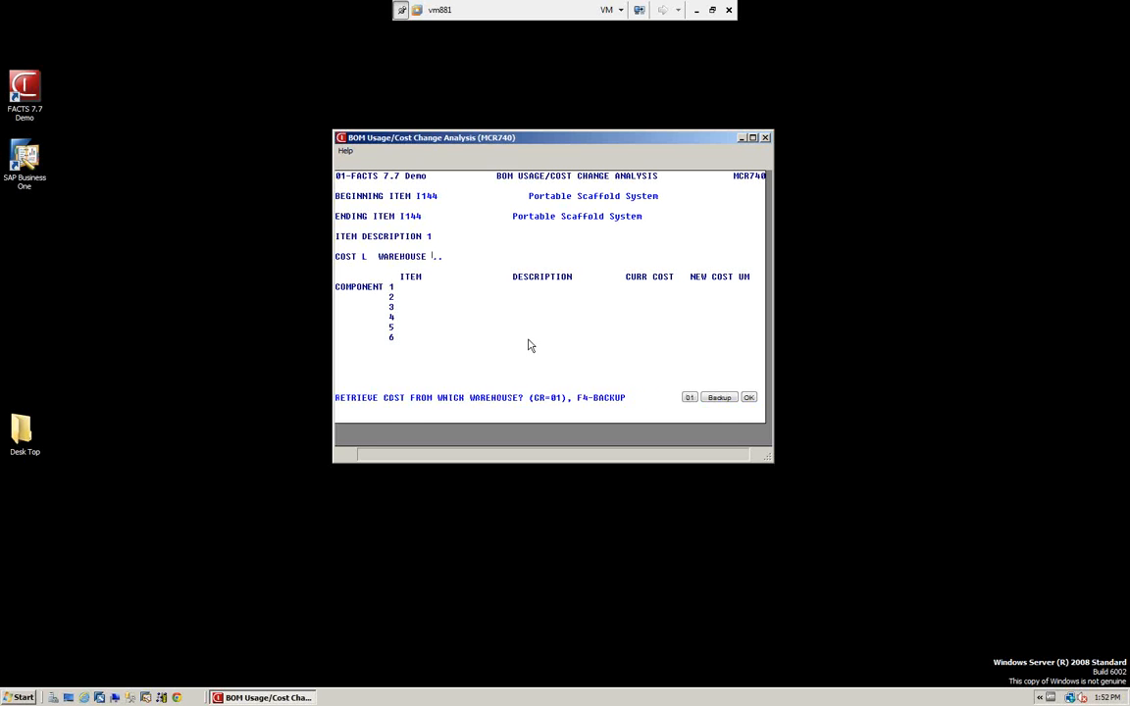
{"action": "type", "text": "01"}
{"action": "key", "text": "Return"}
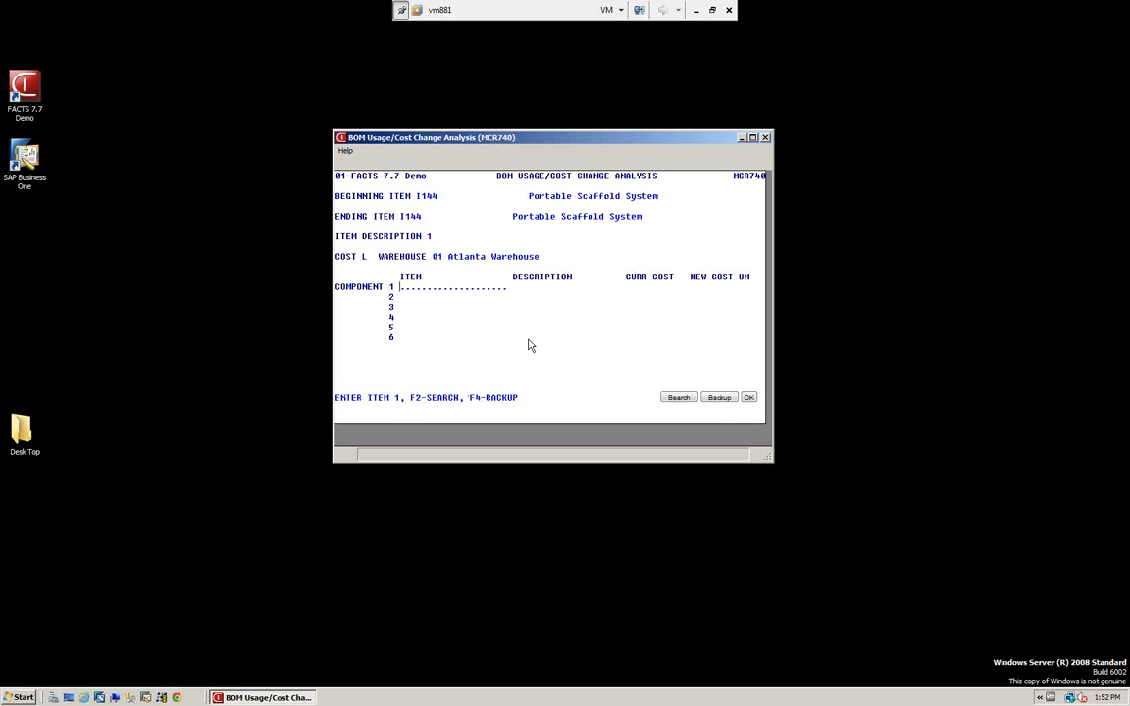
Back out of all the BOM Usage/Cost Change Analysis entries and exit the report without running it.
{"action": "key", "text": "F4"}
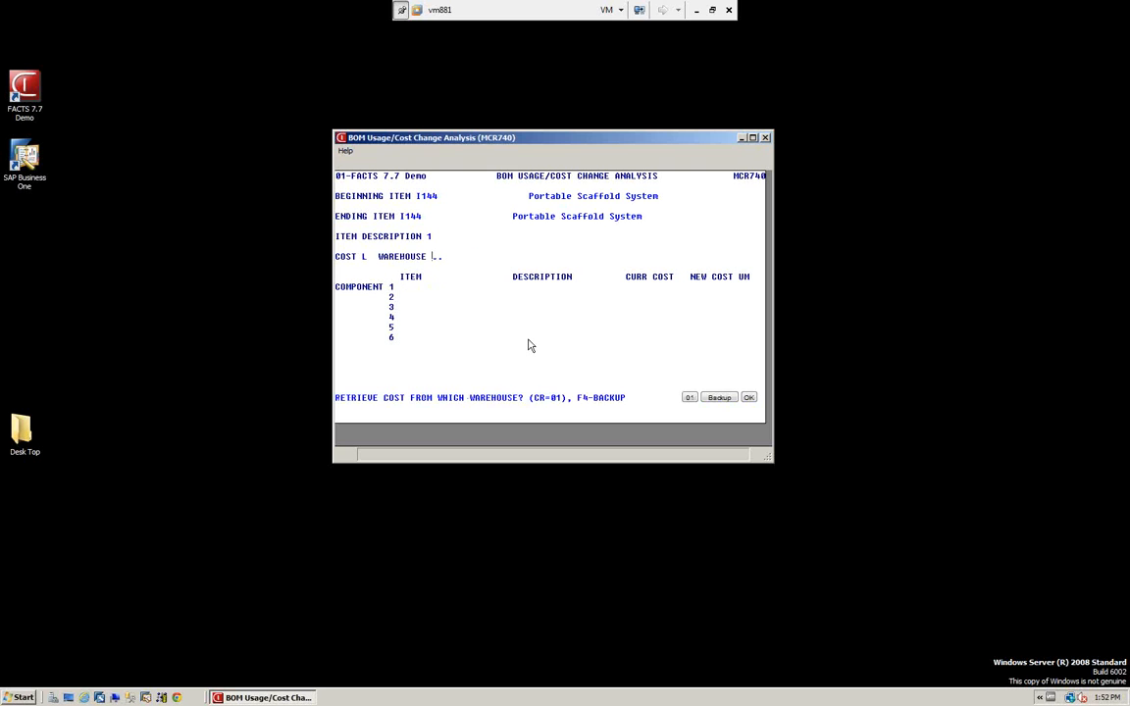
{"action": "key", "text": "F4"}
{"action": "key", "text": "F4"}
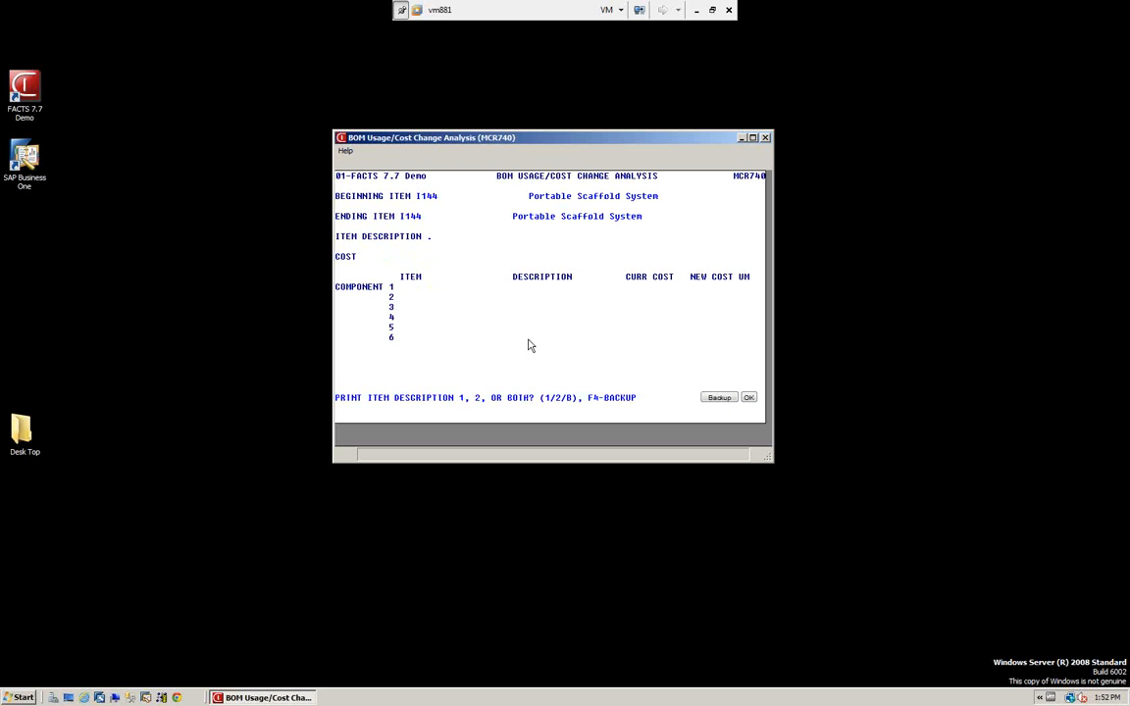
{"action": "key", "text": "F4"}
{"action": "key", "text": "F4"}
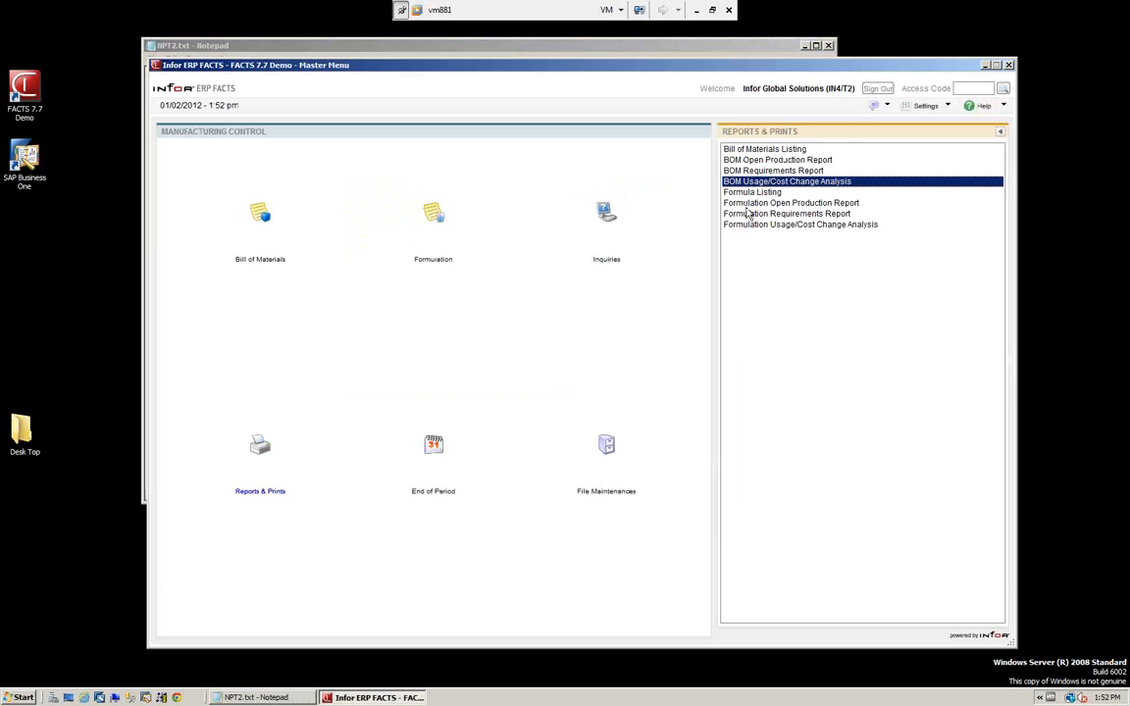
Review the available End of Period, File Maintenances and Infrequent File Maintenances programs.
{"action": "left_click", "coordinate": [437, 449]}
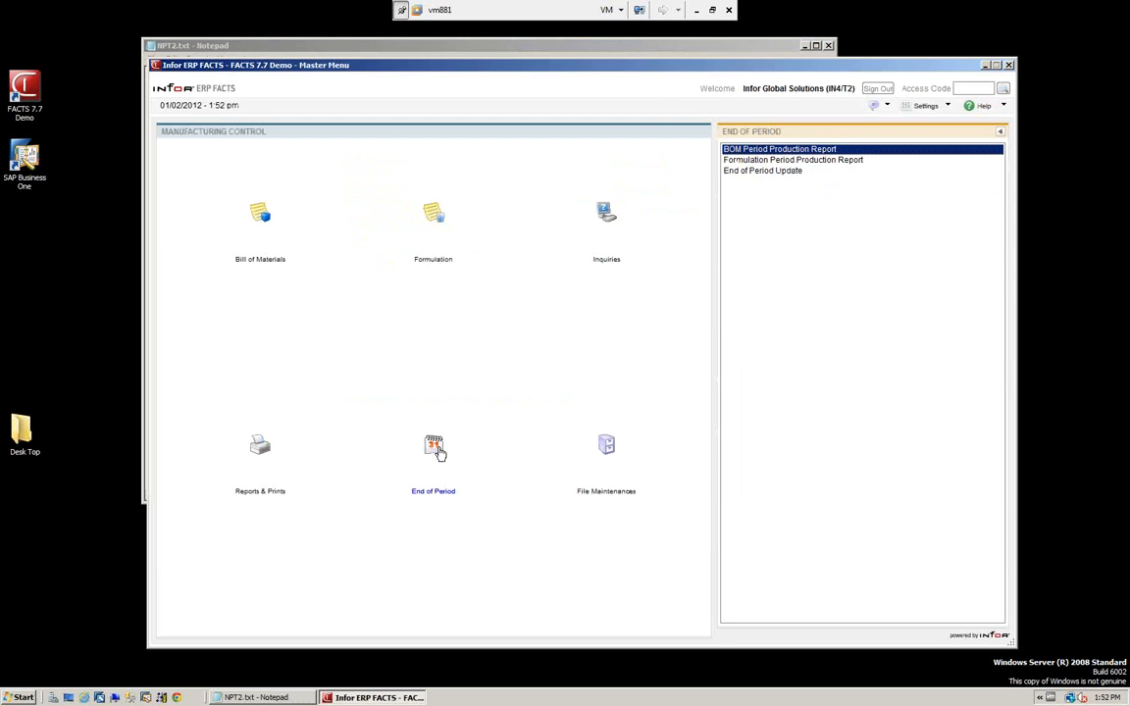
{"action": "left_click", "coordinate": [608, 449]}
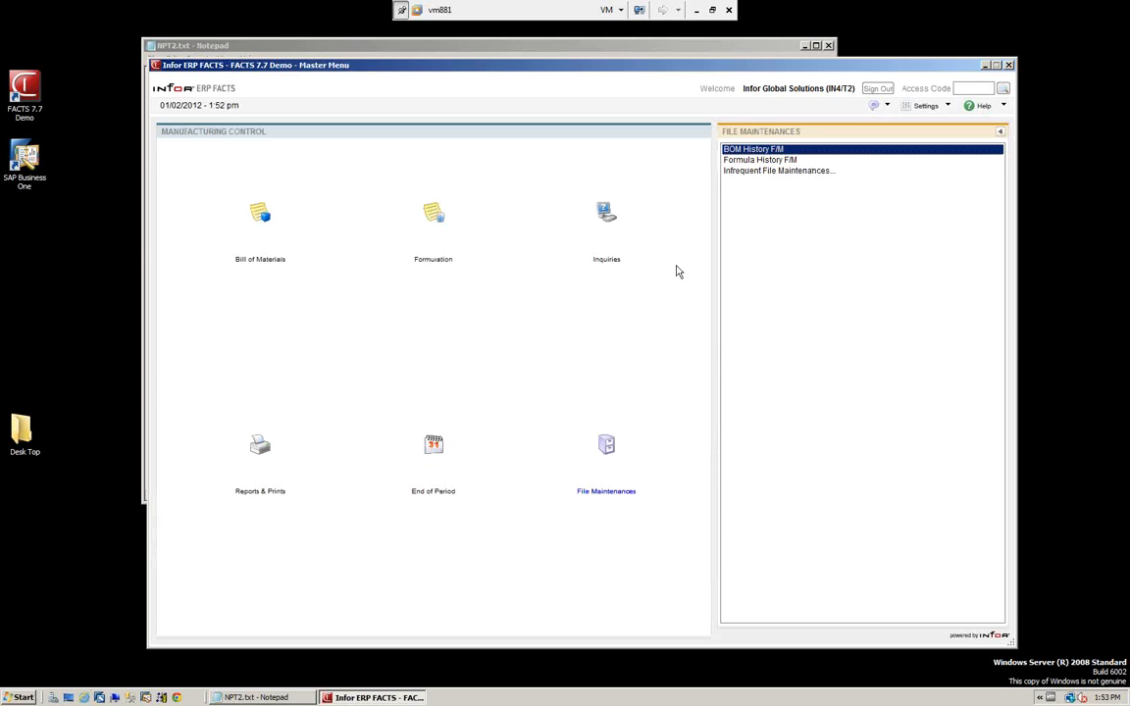
{"action": "left_click", "coordinate": [743, 172]}
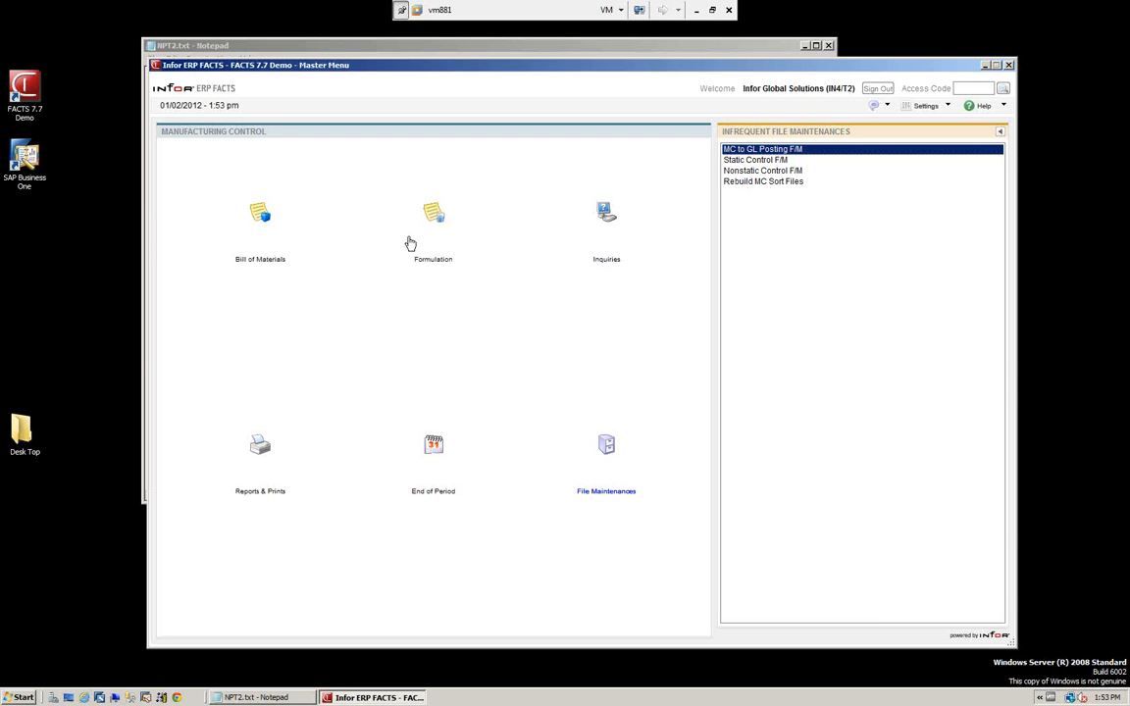
Return to the Bill of Materials programs and close the leftover NPT2.txt report in Notepad.
{"action": "left_click", "coordinate": [263, 218]}
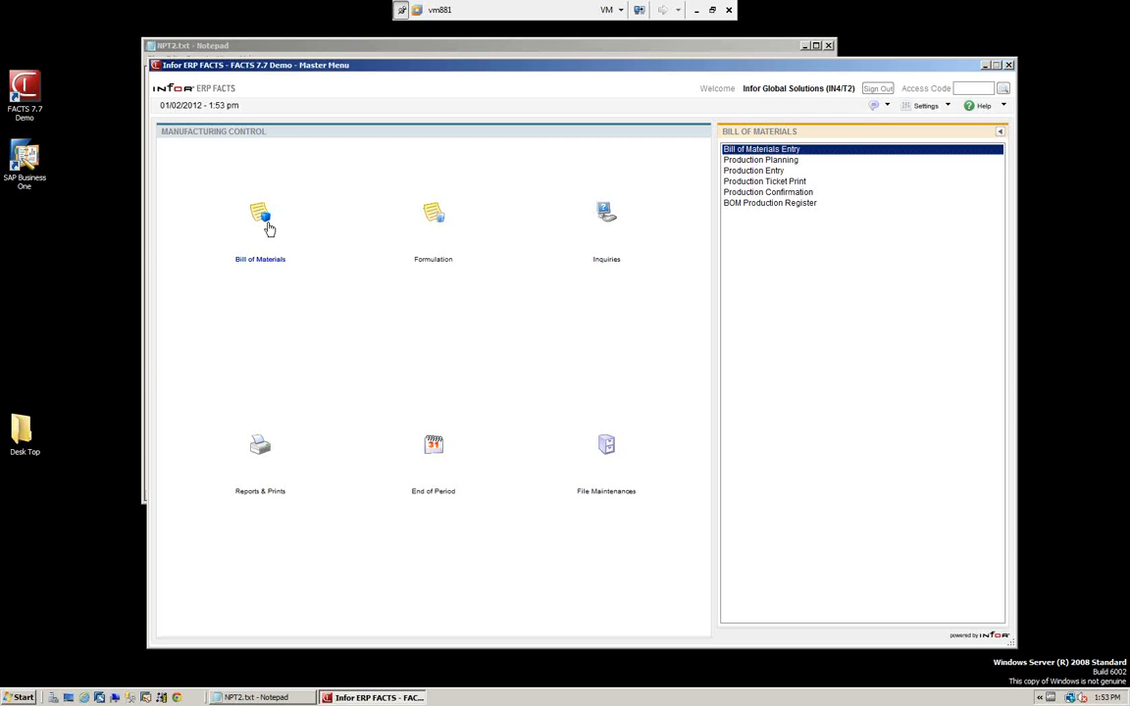
{"action": "left_click", "coordinate": [270, 228]}
{"action": "left_click", "coordinate": [749, 45]}
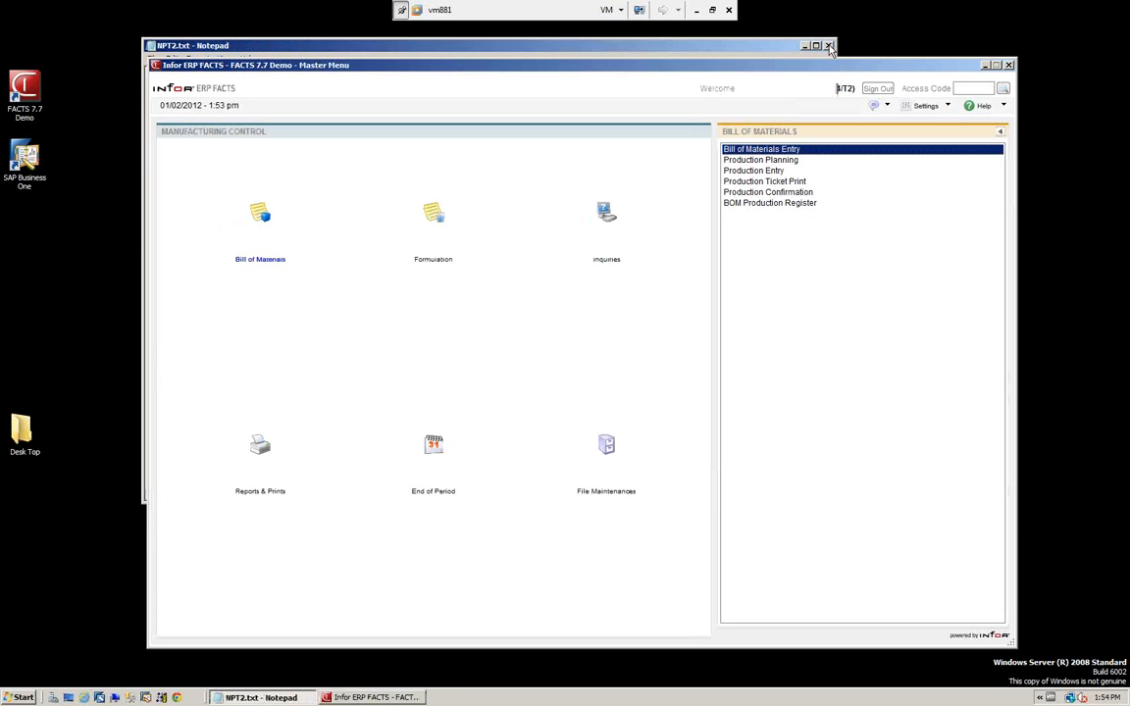
{"action": "left_click", "coordinate": [829, 46]}
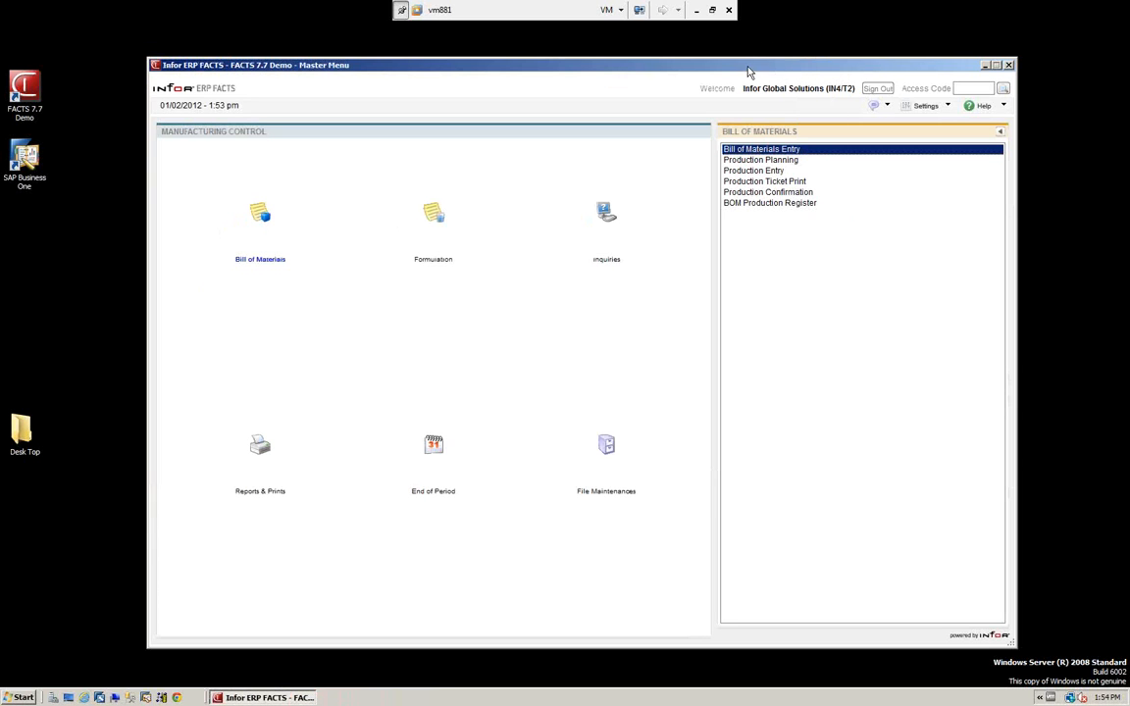